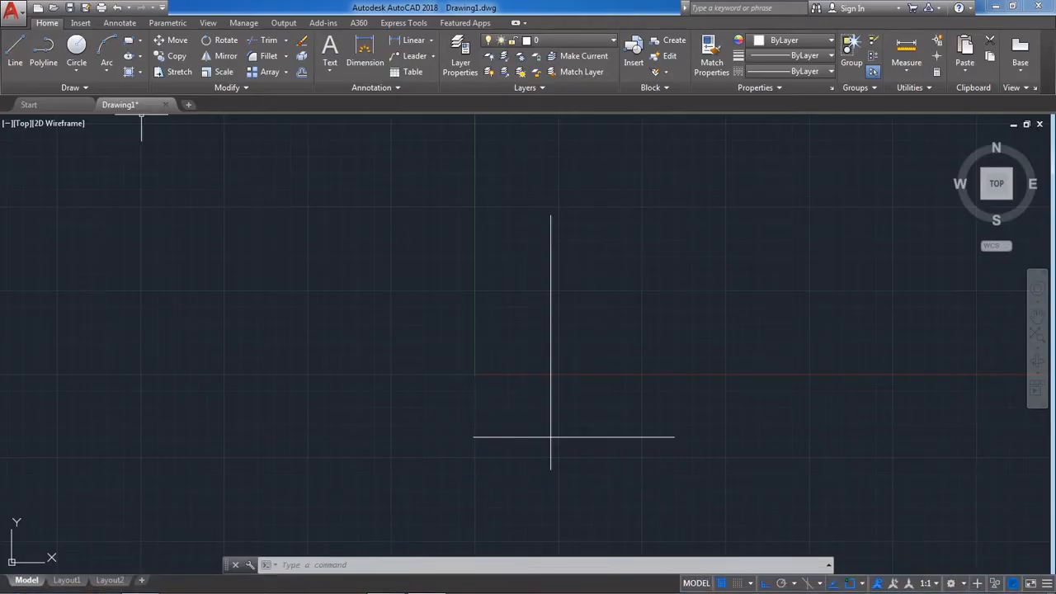
Copy the horizontal line 120 units straight up from its right endpoint.
type("co")
key("Return")
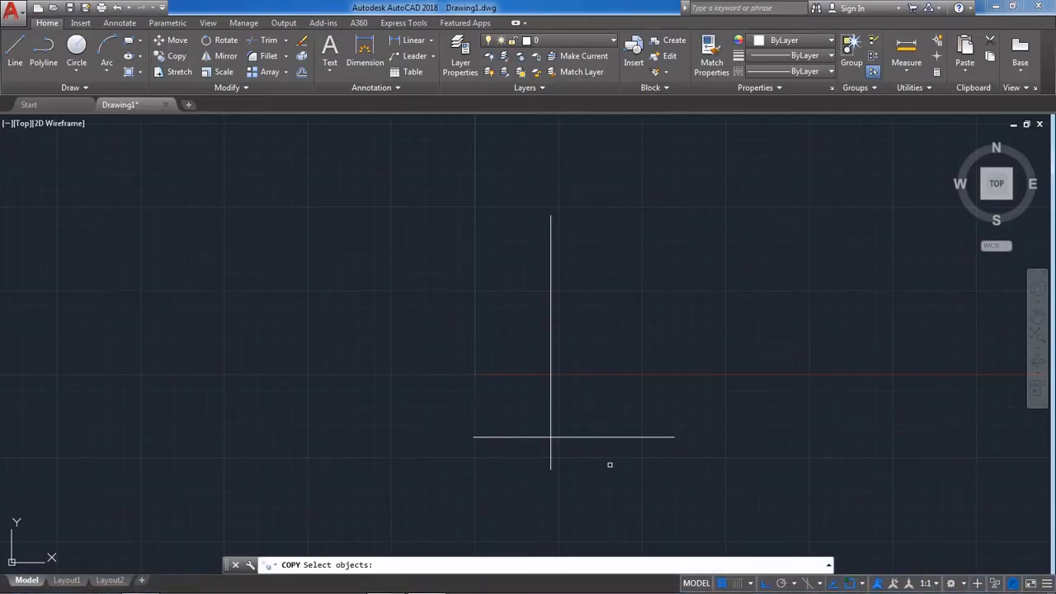
left_click(617, 437)
key("Return")
scroll(647, 429, "up", 2)
left_click(687, 436)
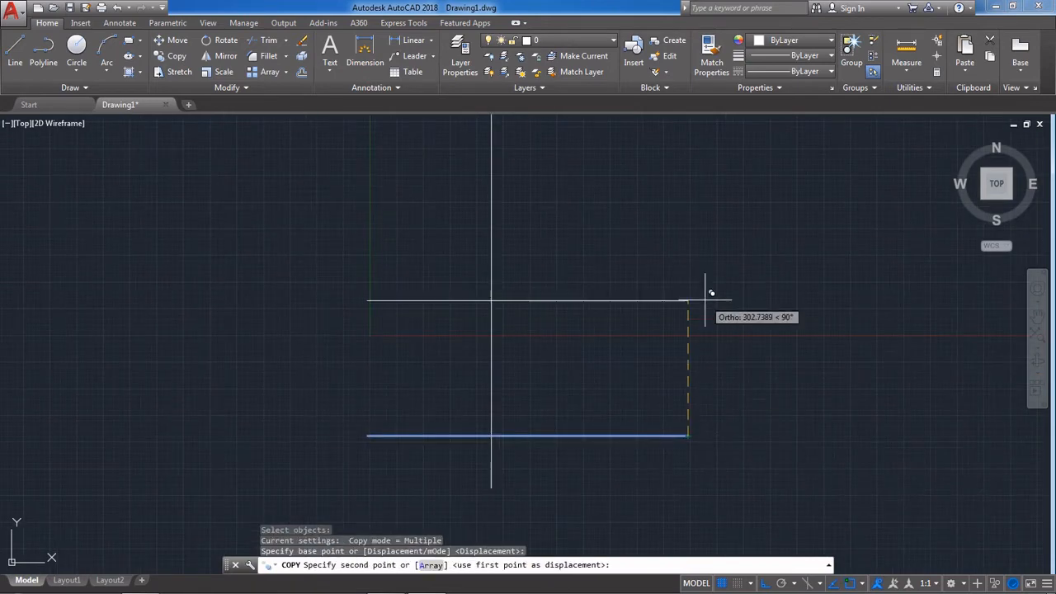
type("120")
key("Return")
middle_click_drag(572, 471, 565, 433)
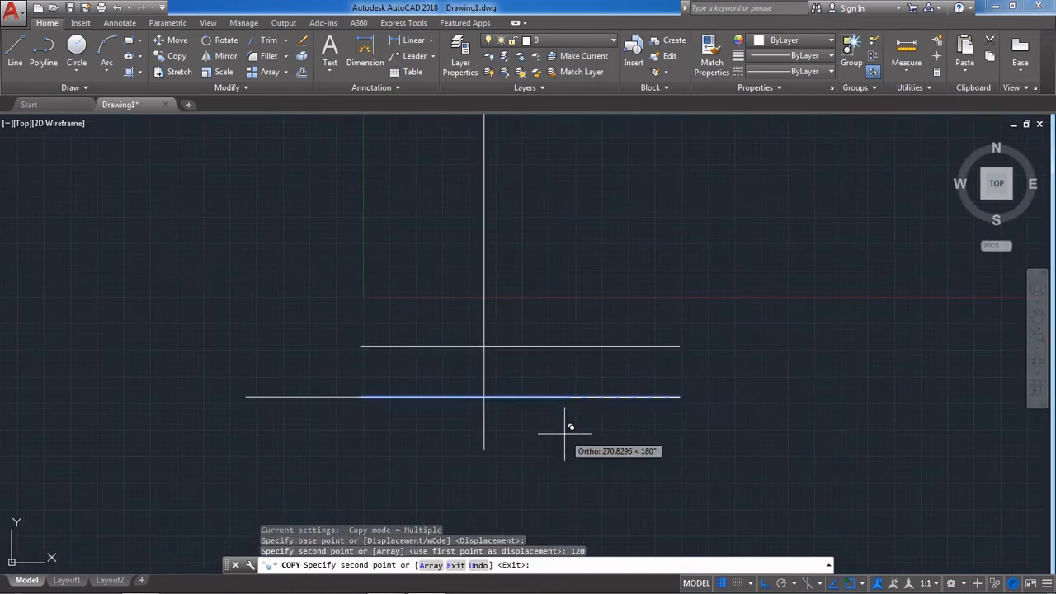
scroll(569, 427, "down", 4)
scroll(572, 353, "up", 5)
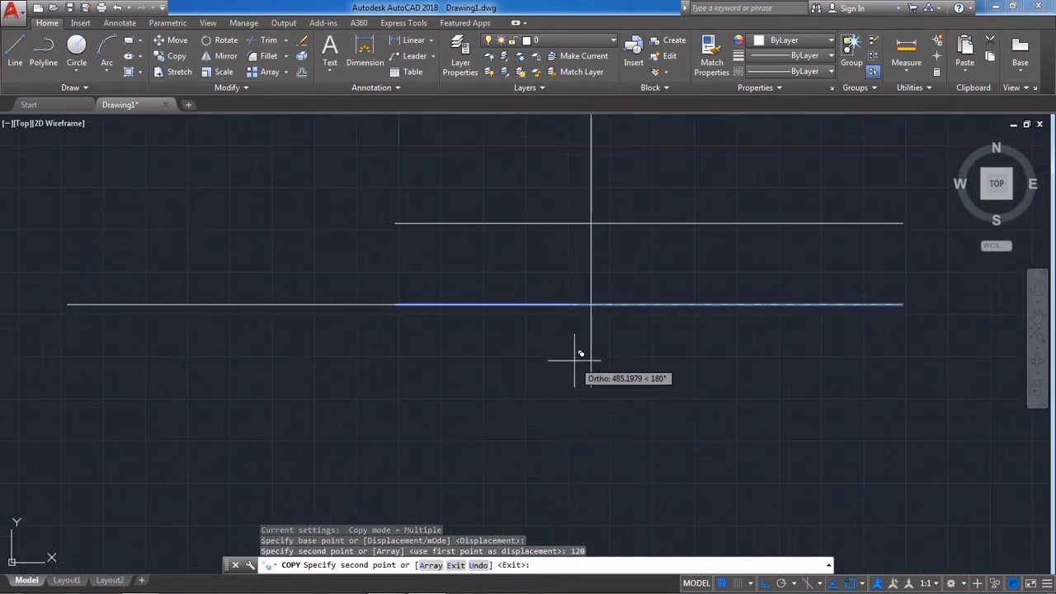
scroll(608, 354, "down", 2)
scroll(610, 354, "up", 4)
scroll(564, 368, "down", 3)
key("Escape")
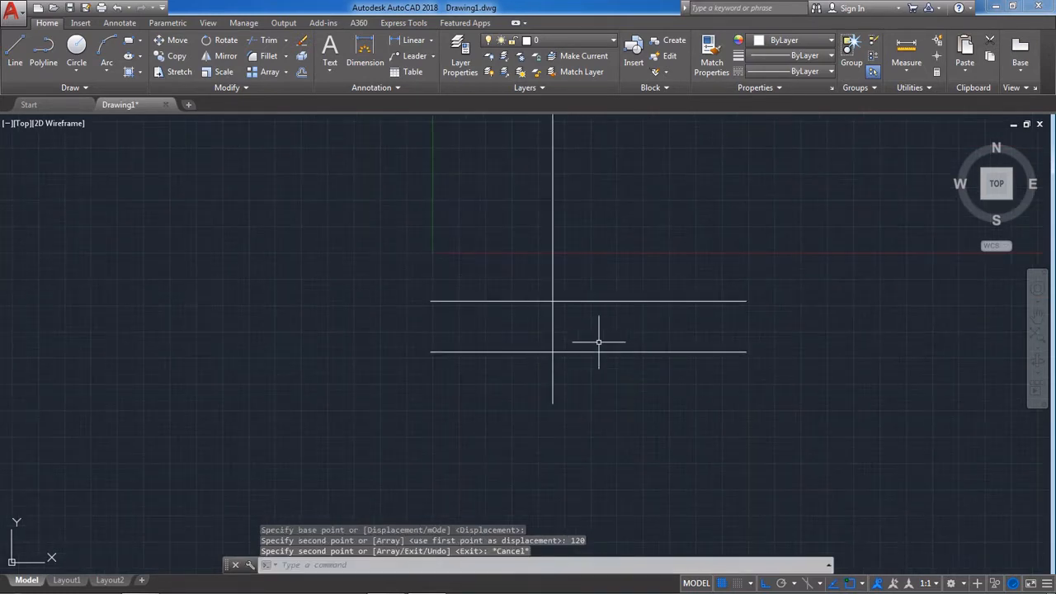
Shorten the vertical line by stretching its upper end down to just above the upper horizontal line.
left_click(581, 259)
left_click(529, 293)
scroll(529, 294, "down", 3)
left_click(545, 182)
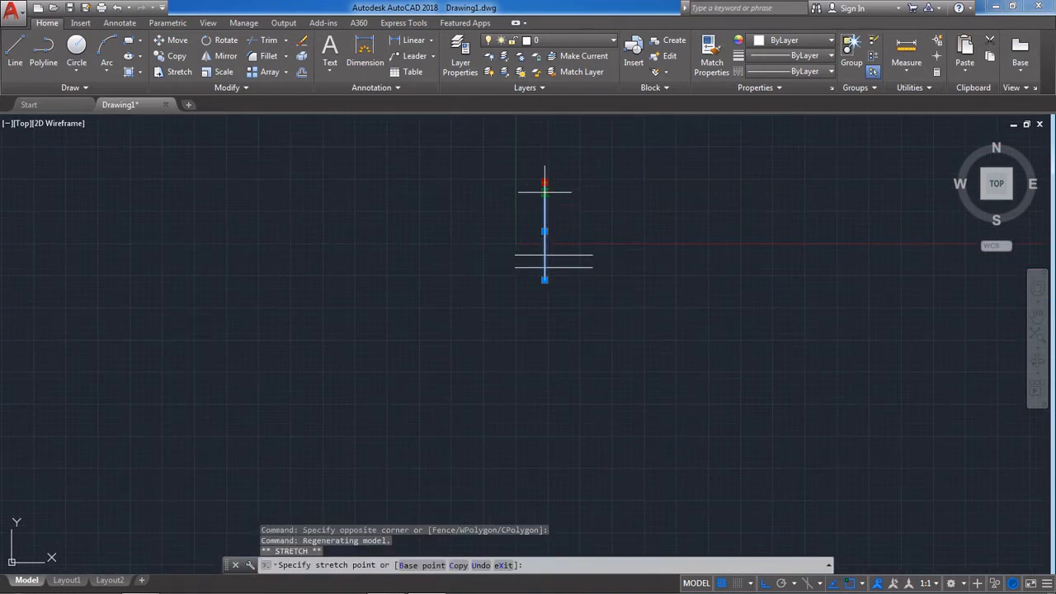
left_click(544, 242)
key("Escape")
scroll(544, 258, "up", 5)
scroll(474, 308, "down", 1)
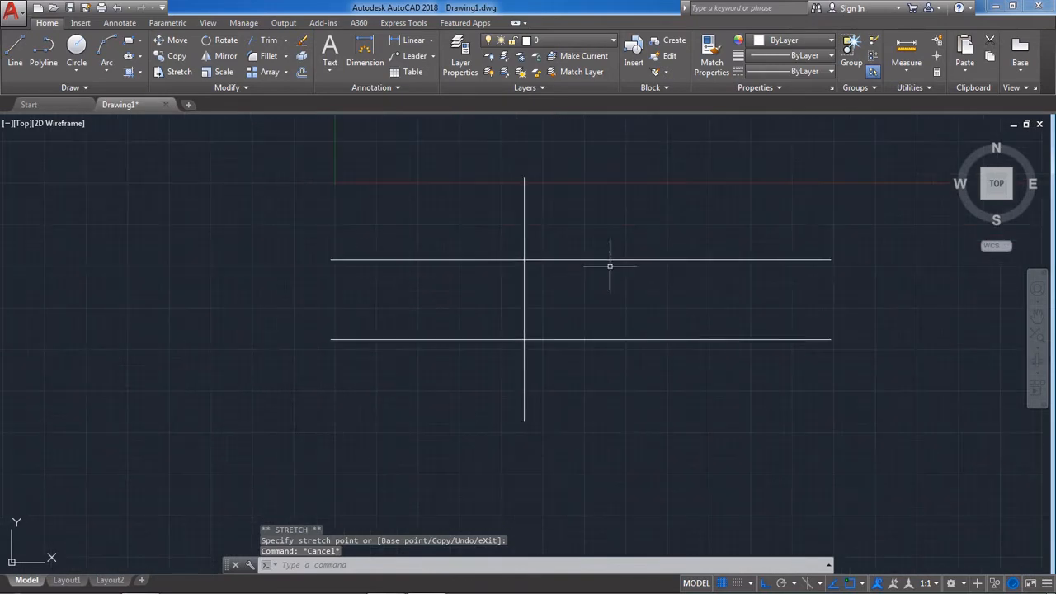
Add a vertical linear dimension between the right ends of the two horizontal lines.
left_click(411, 39)
left_click(830, 259)
left_click(829, 338)
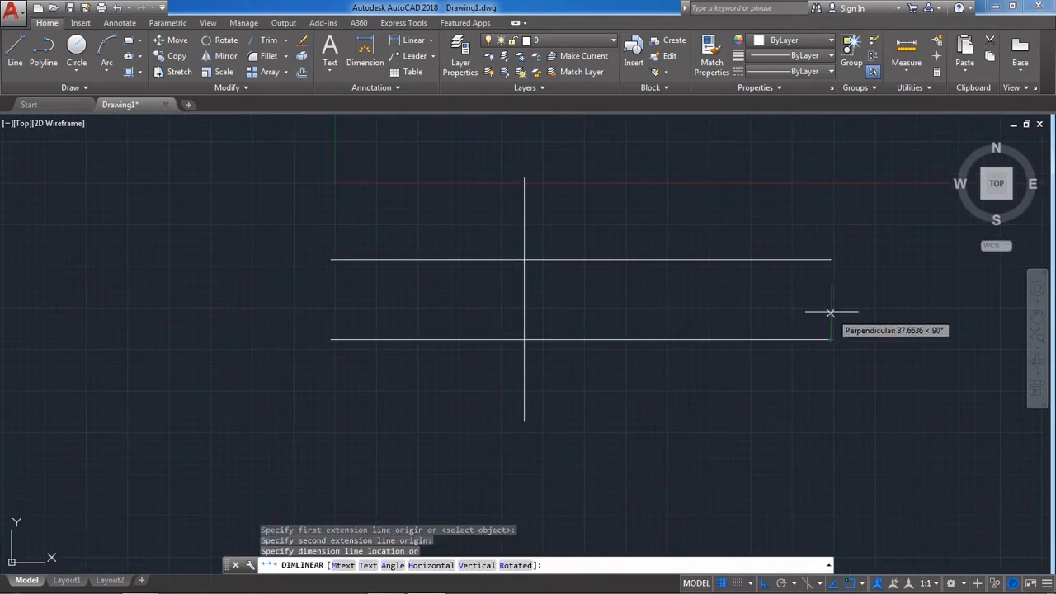
left_click(854, 306)
scroll(866, 306, "up", 5)
Erase the linear dimension between the two horizontal lines.
left_click_drag(863, 391, 742, 388)
key("Escape")
left_click(881, 386)
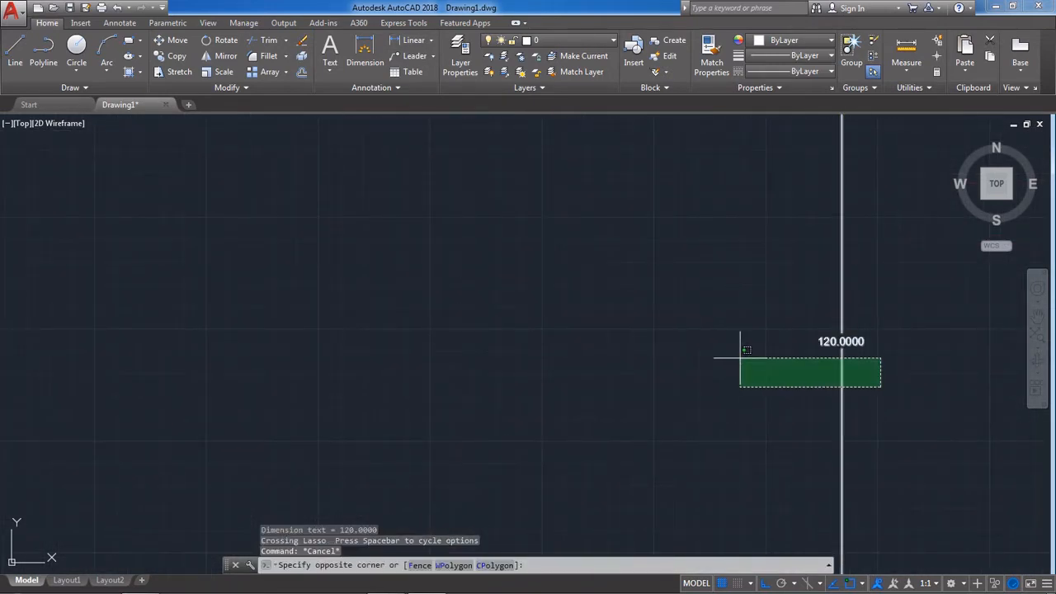
left_click(740, 358)
type("e")
key("Return")
scroll(661, 381, "down", 6)
scroll(398, 407, "up", 5)
scroll(621, 354, "down", 5)
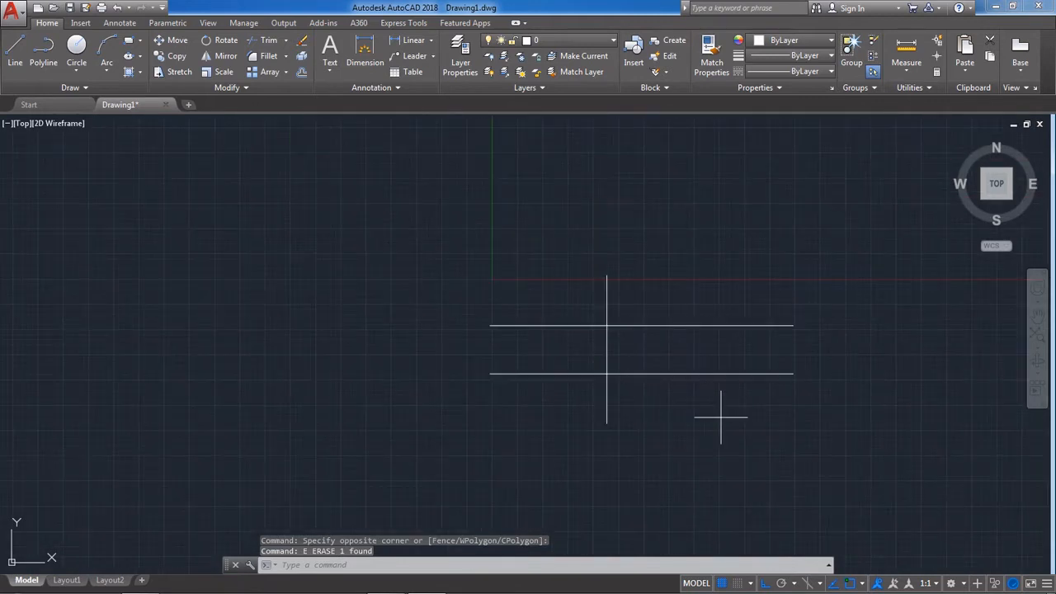
Shorten both horizontal lines from their right ends, keeping them slightly past the vertical line and ending the lower one at its midpoint.
left_click(722, 417)
left_click(693, 322)
left_click(793, 325)
left_click(662, 325)
left_click(793, 374)
left_click(641, 374)
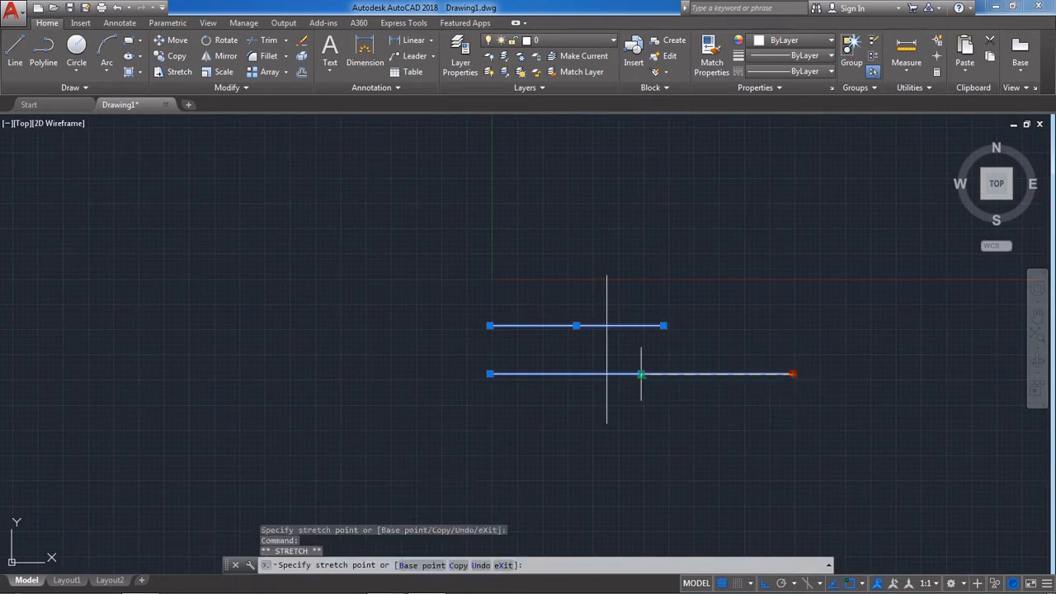
key("Escape")
Copy the lower horizontal line 28 units straight up from its left endpoint.
scroll(595, 371, "up", 4)
left_click(586, 399)
left_click(170, 55)
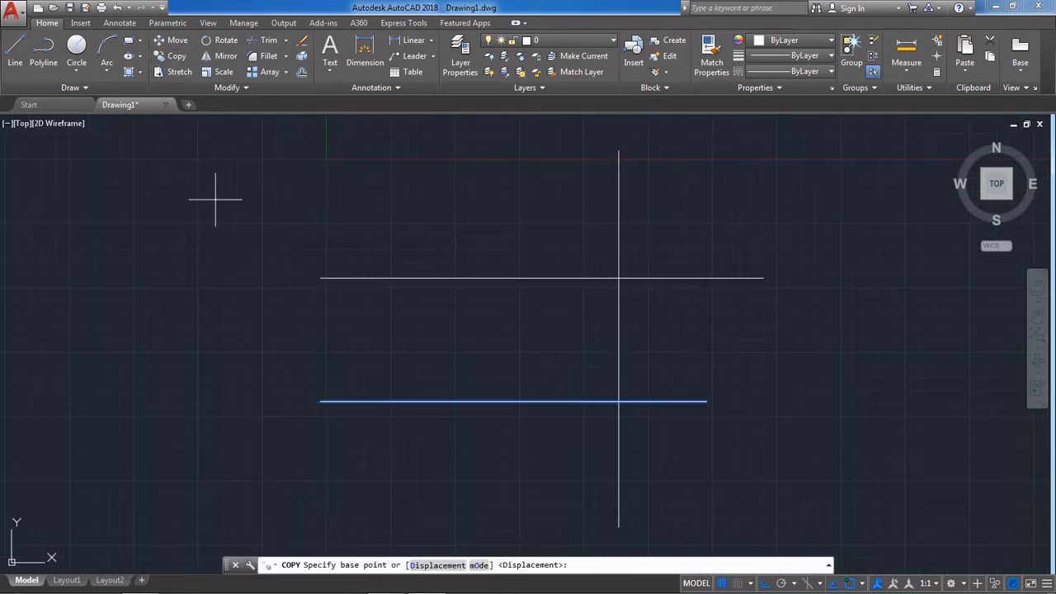
left_click(320, 402)
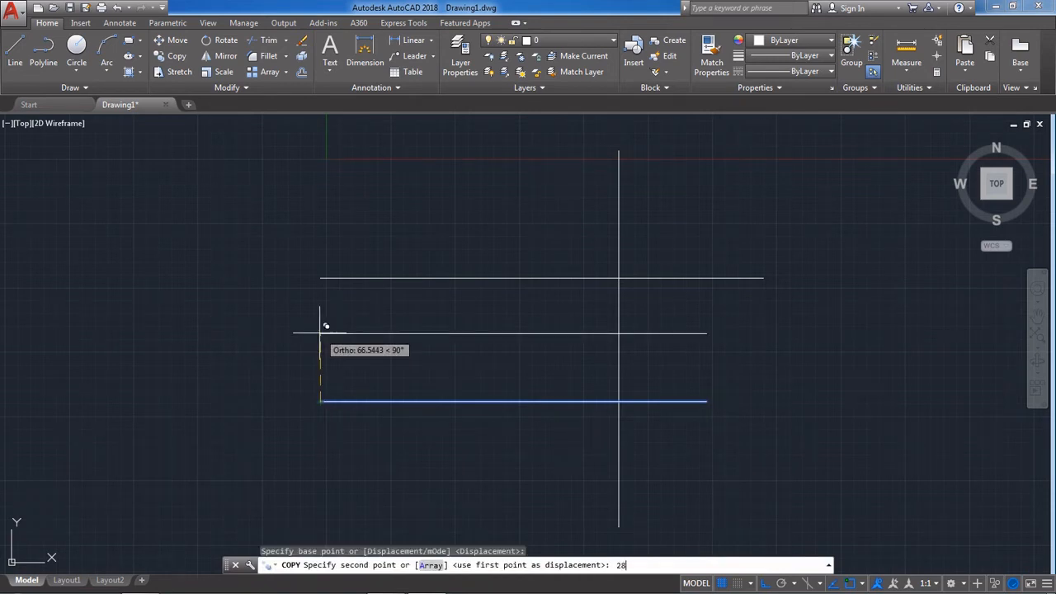
key("Return")
key("Escape")
scroll(660, 348, "down", 3)
scroll(519, 495, "up", 4)
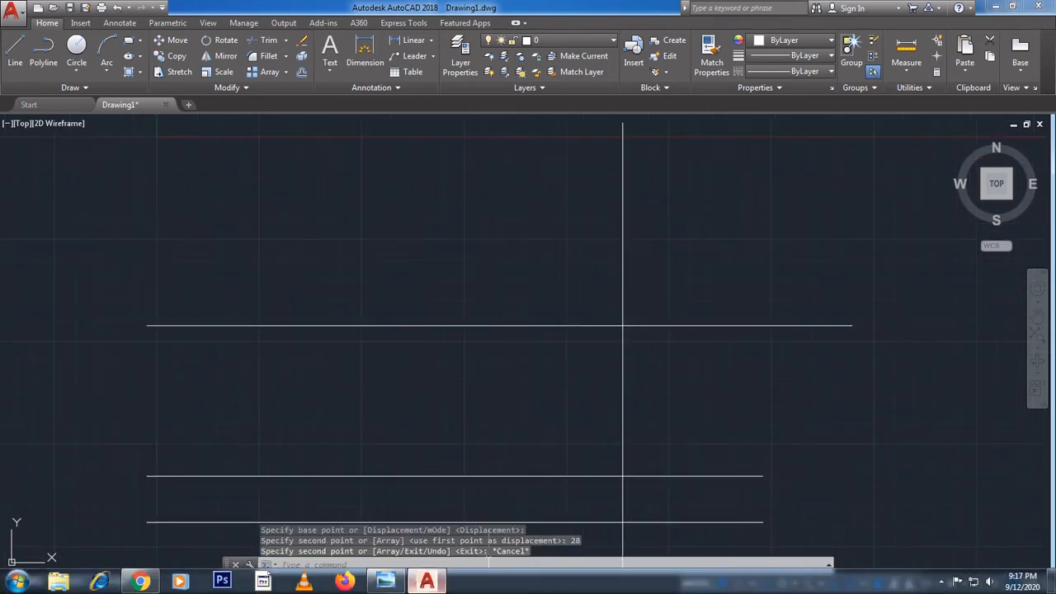
Check the eye diameters in Windows Photo Viewer, and draw a 25-diameter circle where AutoCAD's top horizontal line crosses the vertical line.
left_click(386, 581)
scroll(528, 68, "up", 3)
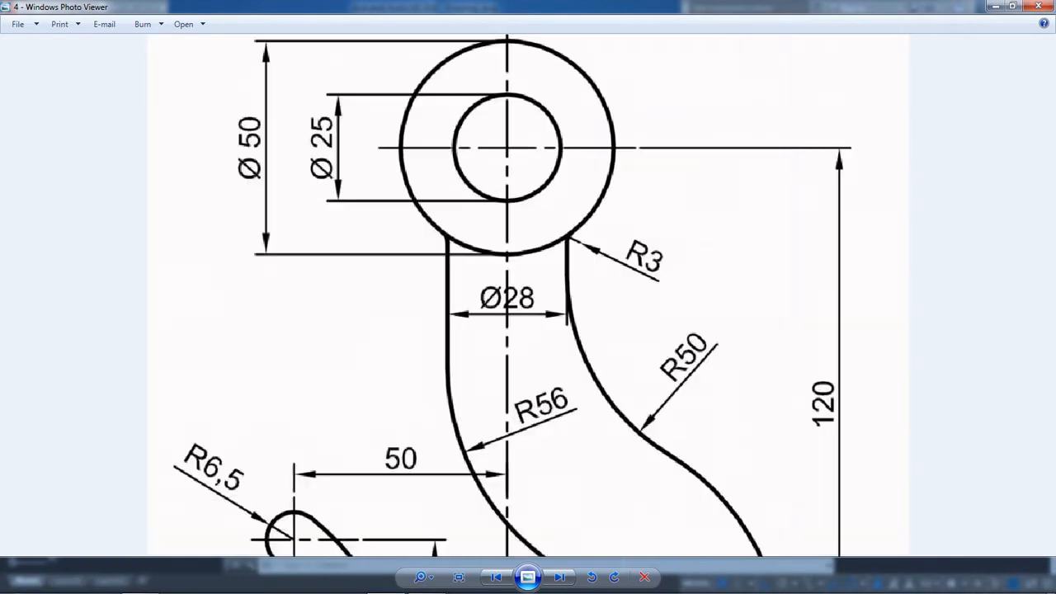
left_click(432, 580)
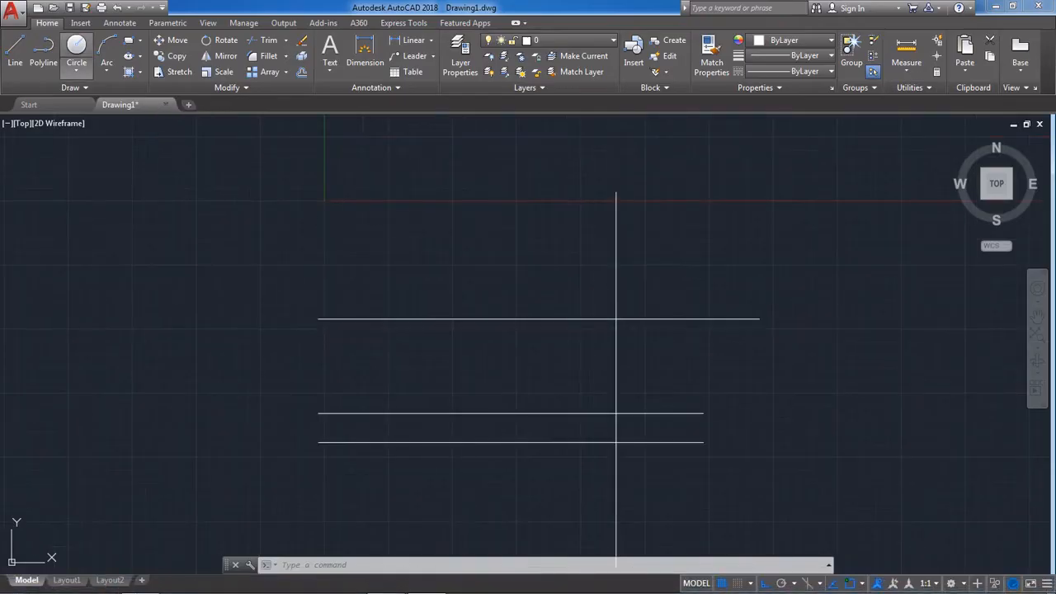
left_click(76, 50)
left_click(616, 320)
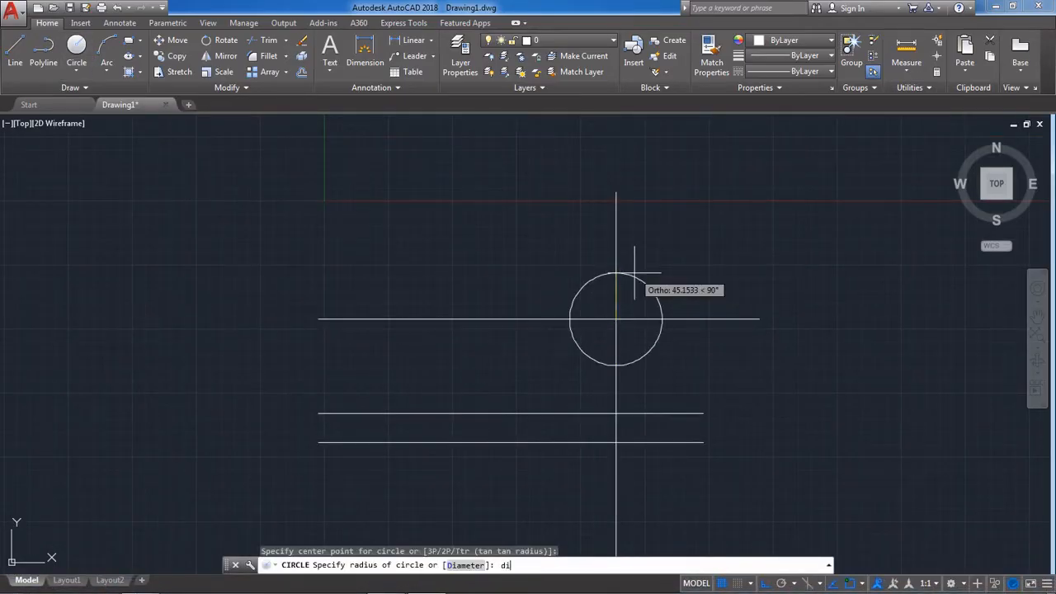
type("25")
key("Return")
Draw a 50-diameter circle concentric with the 25-diameter circle.
right_click(520, 244)
left_click(553, 250)
scroll(617, 329, "up", 5)
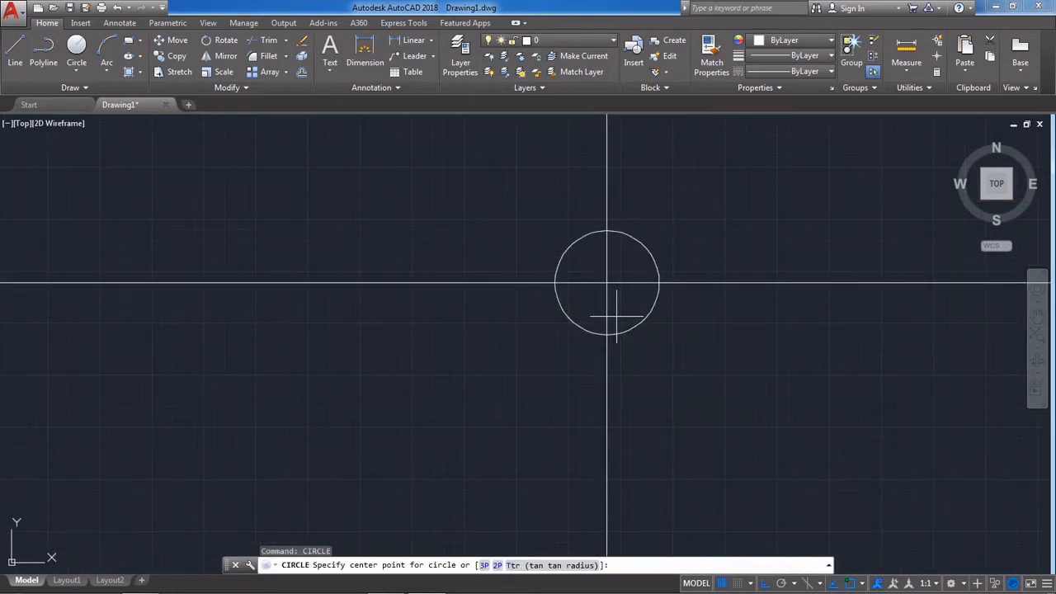
left_click(607, 283)
type("di")
key("Return")
type("50")
key("Return")
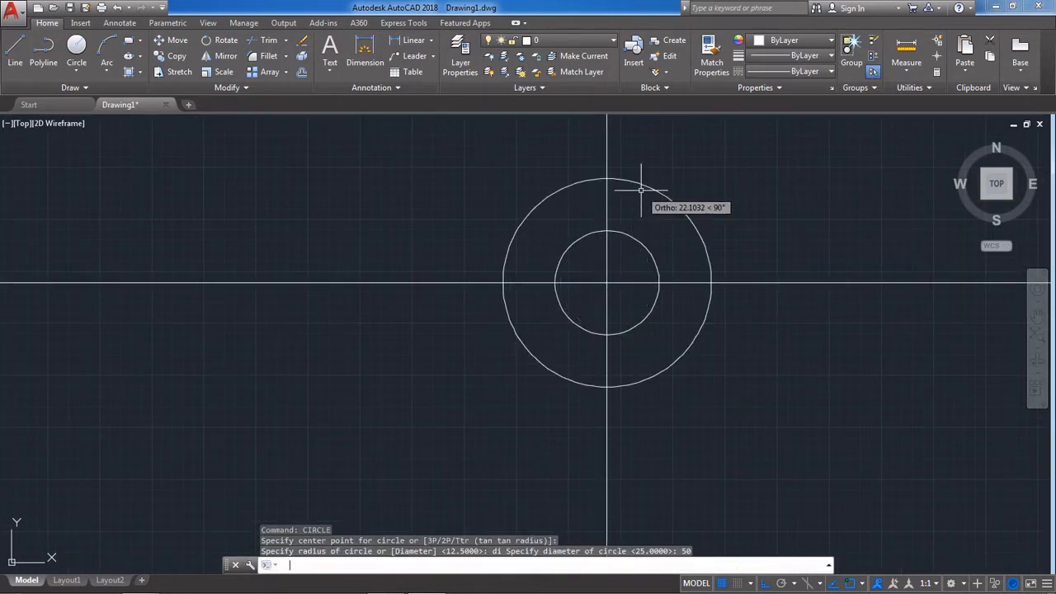
Shorten the top horizontal line from its left end to its midpoint and center it on the two circles.
scroll(608, 329, "down", 5)
left_click(437, 346)
left_click(396, 258)
left_click(312, 318)
left_click(531, 319)
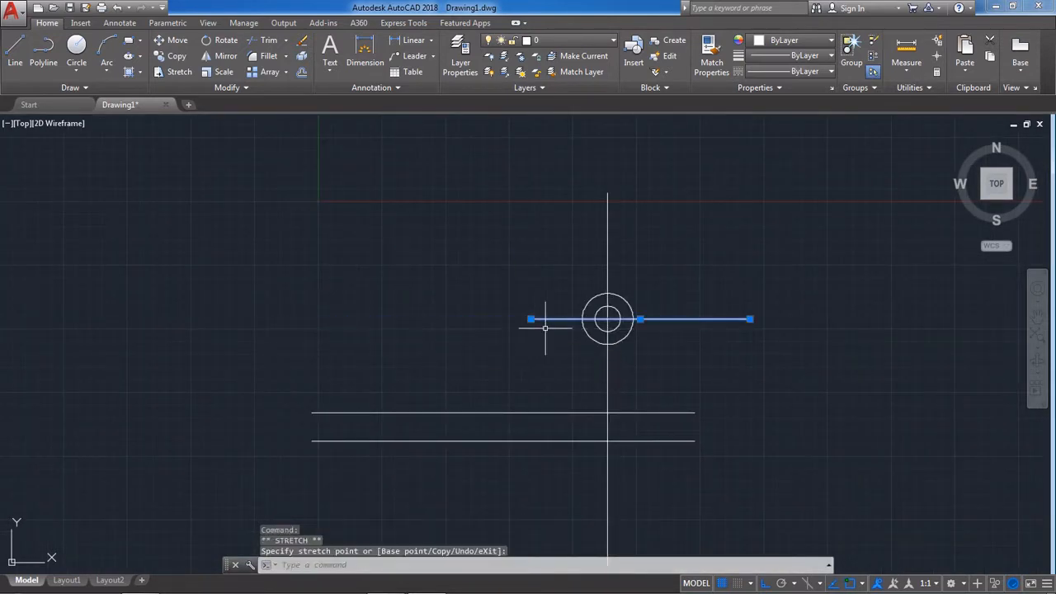
left_click(640, 318)
left_click(607, 318)
key("Escape")
scroll(578, 232, "down", 2)
scroll(560, 297, "up", 4)
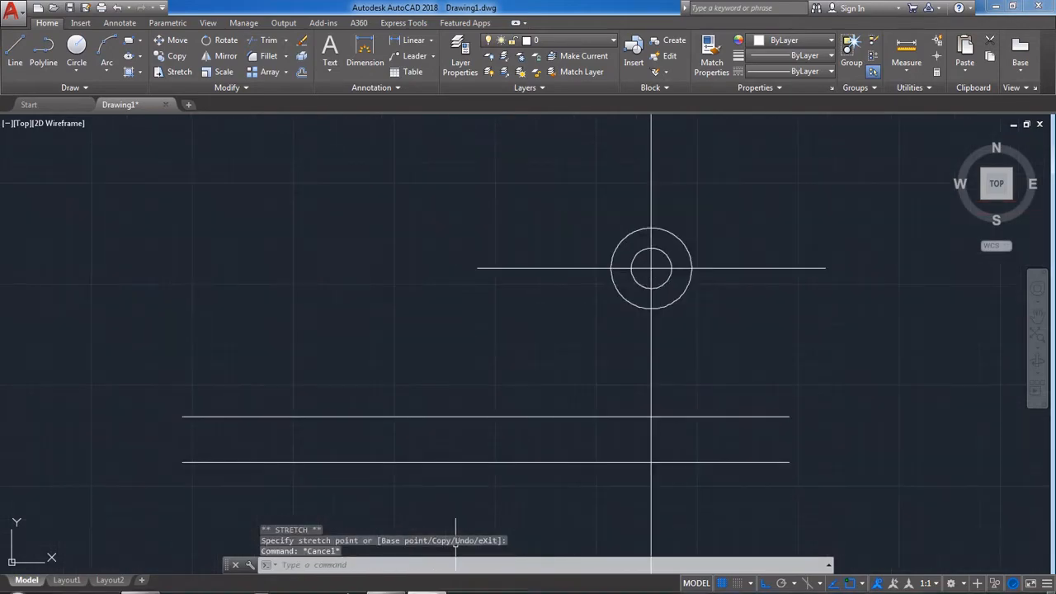
Check the hook tip offset in Windows Photo Viewer and copy AutoCAD's vertical centerline 50 units to the left.
left_click(385, 581)
scroll(528, 295, "down", 3)
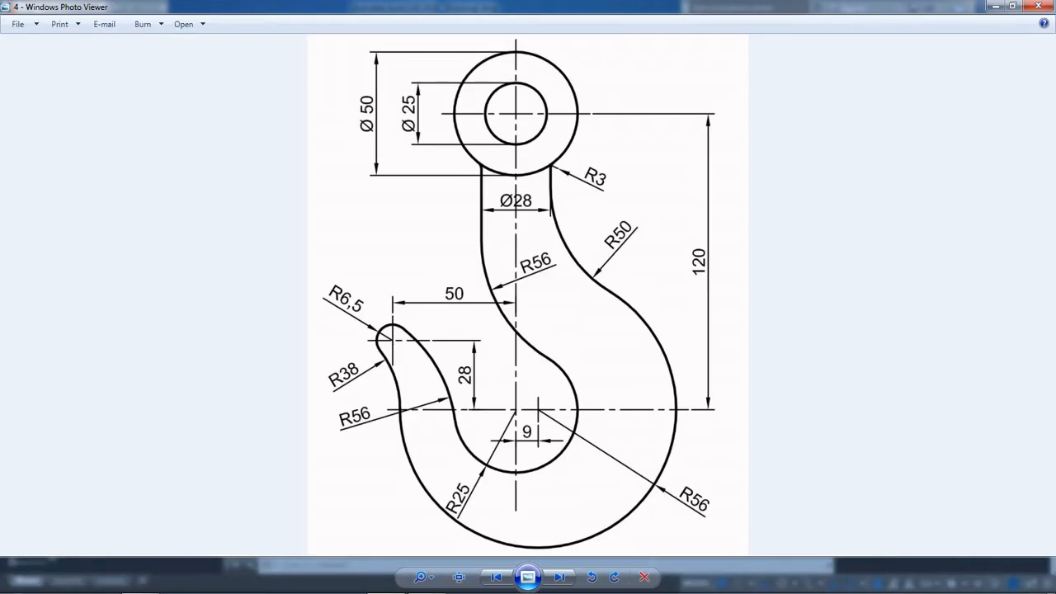
left_click(431, 581)
left_click(685, 358)
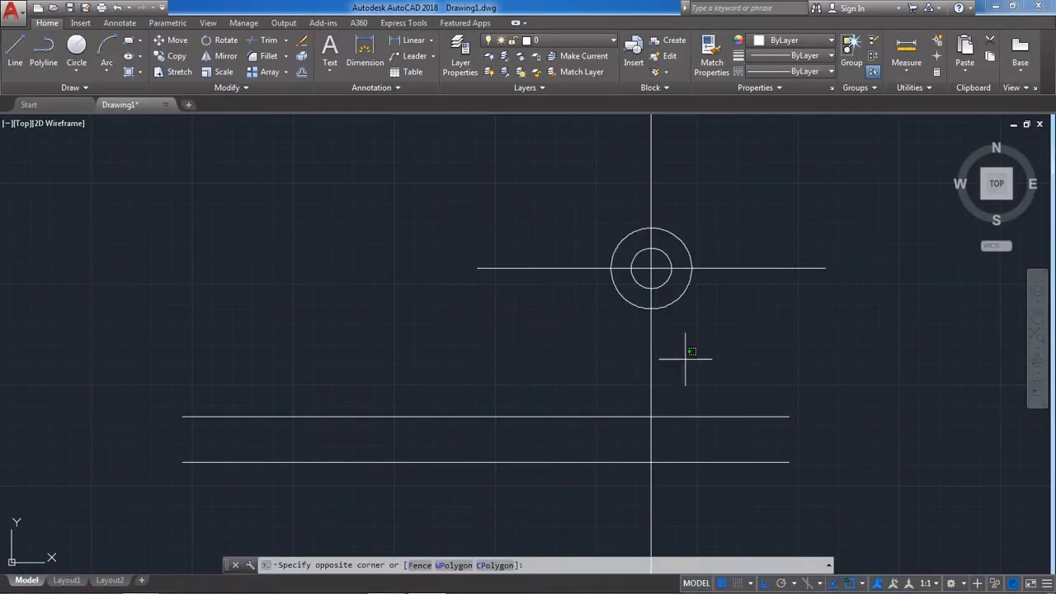
left_click(591, 363)
left_click(175, 56)
scroll(583, 235, "down", 3)
left_click(608, 168)
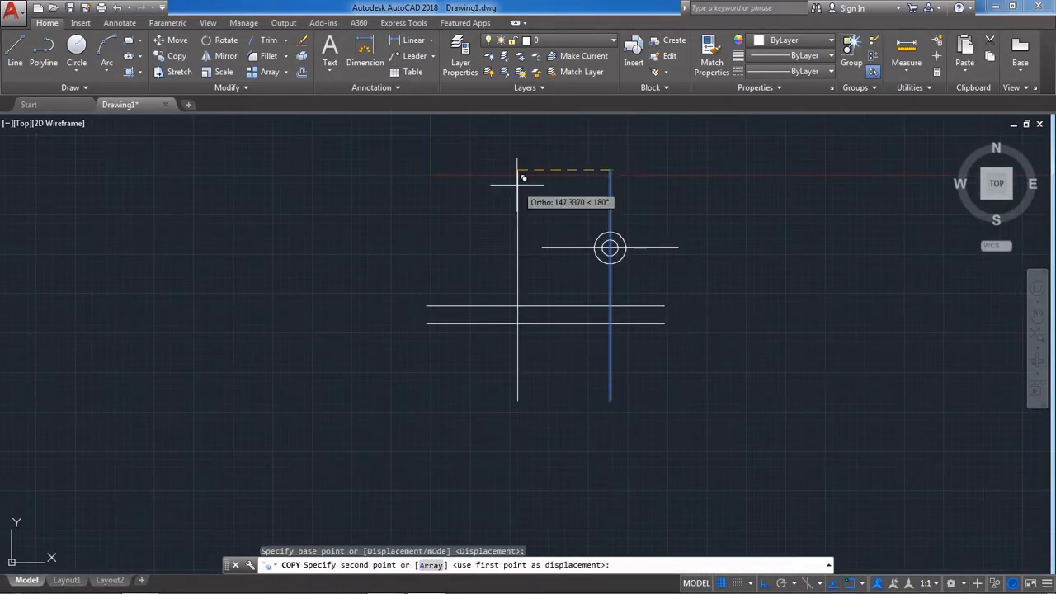
type("50")
key("Return")
key("Escape")
Shorten the middle horizontal line at both ends so it only extends slightly beyond the left vertical line.
scroll(558, 305, "up", 3)
left_click(558, 308)
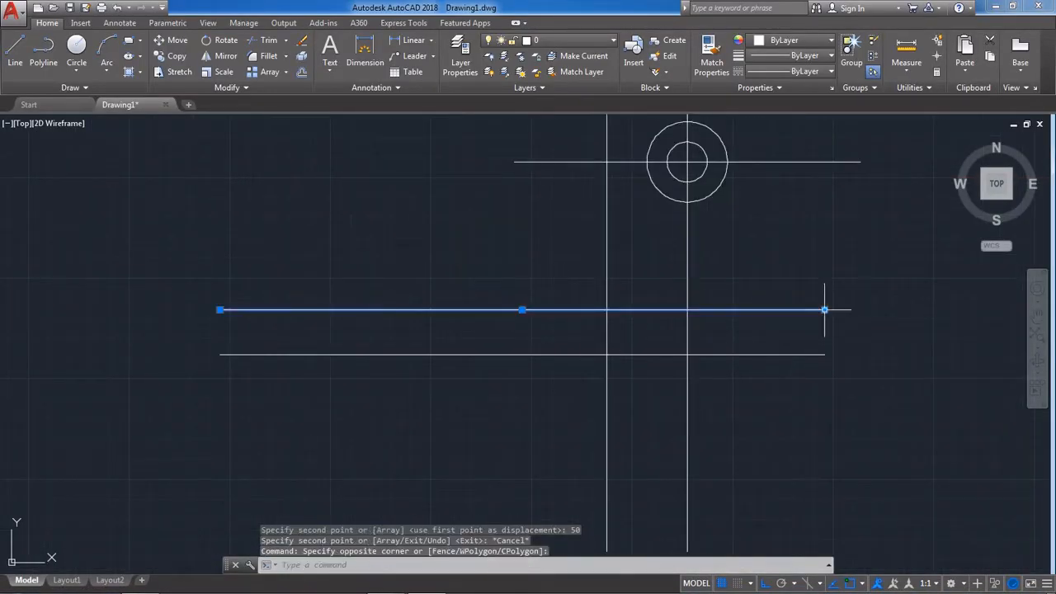
left_click(824, 309)
left_click(648, 309)
left_click(220, 309)
left_click(547, 309)
key("Escape")
Move the short horizontal line by its midpoint so it is centered on the left vertical line.
scroll(626, 303, "up", 3)
left_click(597, 327)
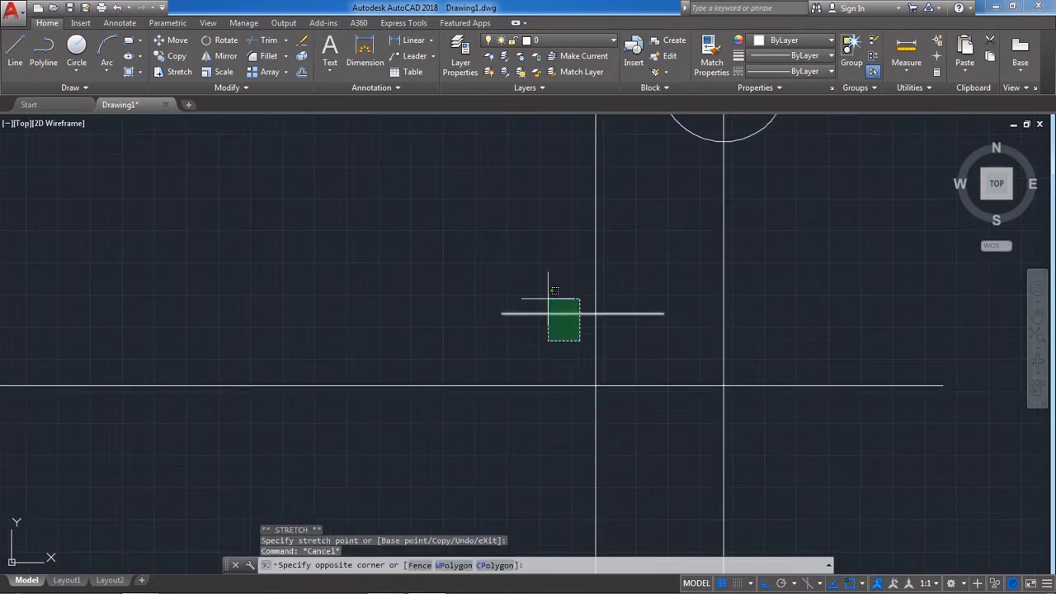
left_click(548, 299)
left_click(584, 314)
left_click(595, 314)
scroll(516, 352, "down", 2)
key("Escape")
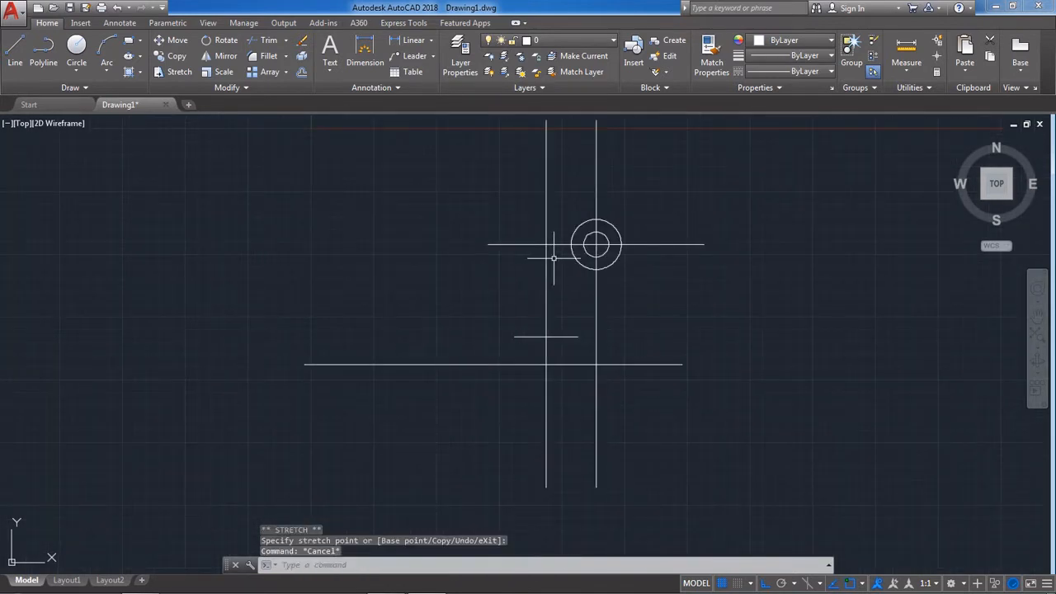
Shorten the left vertical line at both ends to form a small center mark with the short horizontal line.
left_click(547, 206)
left_click(547, 123)
left_click(546, 304)
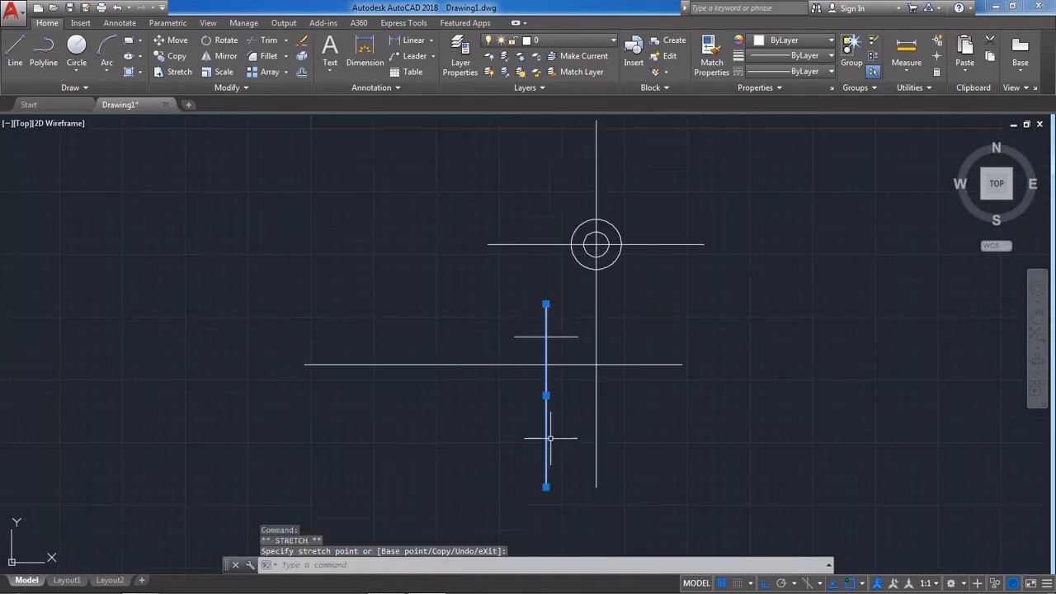
left_click(545, 487)
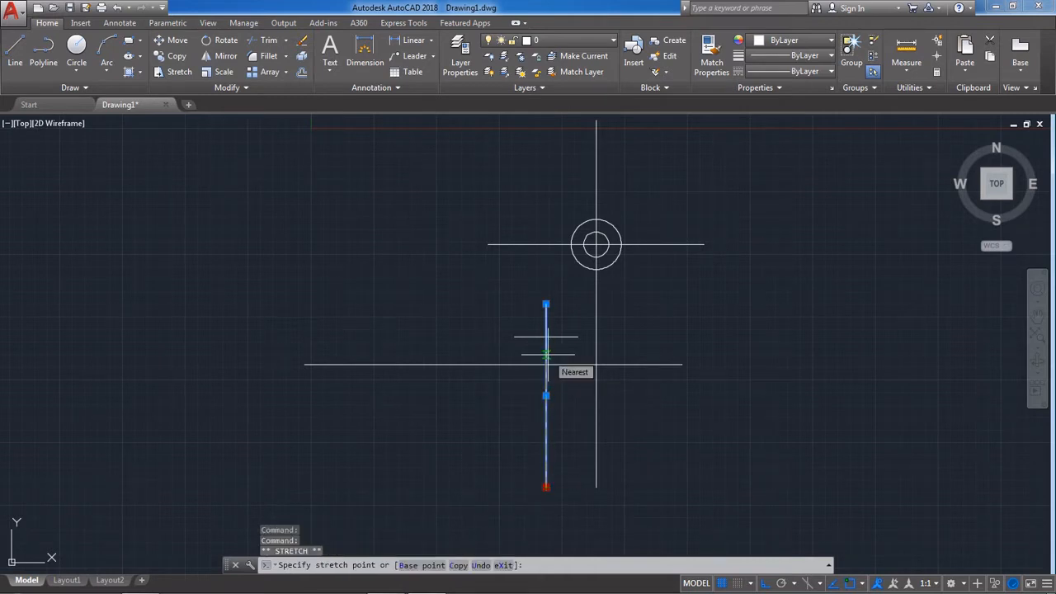
left_click(545, 355)
scroll(534, 349, "up", 2)
key("Escape")
scroll(574, 355, "down", 2)
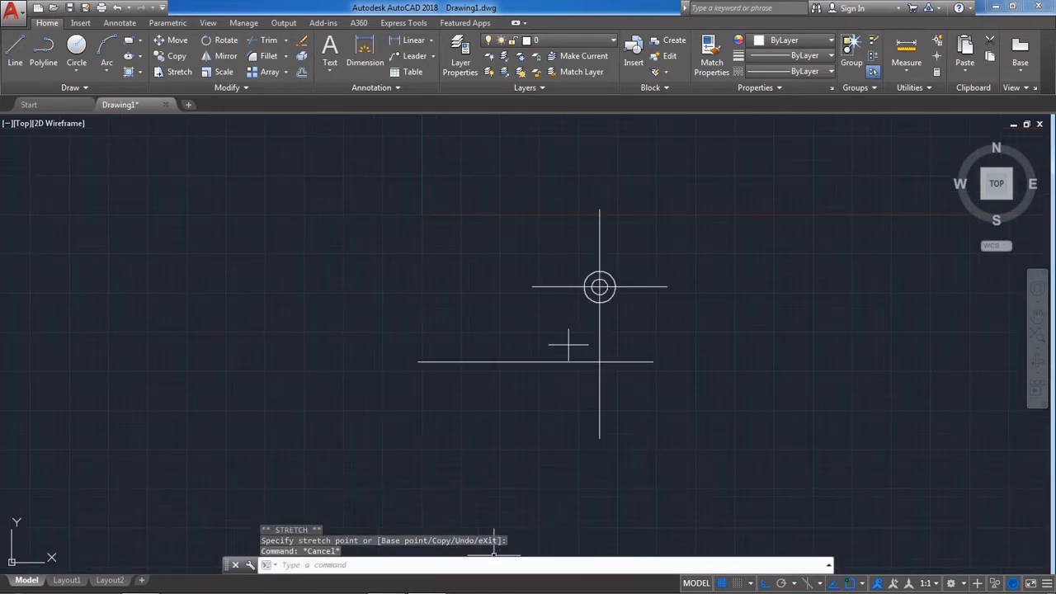
Check the hook arc's center offset in Windows Photo Viewer and copy AutoCAD's vertical centerline 9 units to the right.
left_click(386, 584)
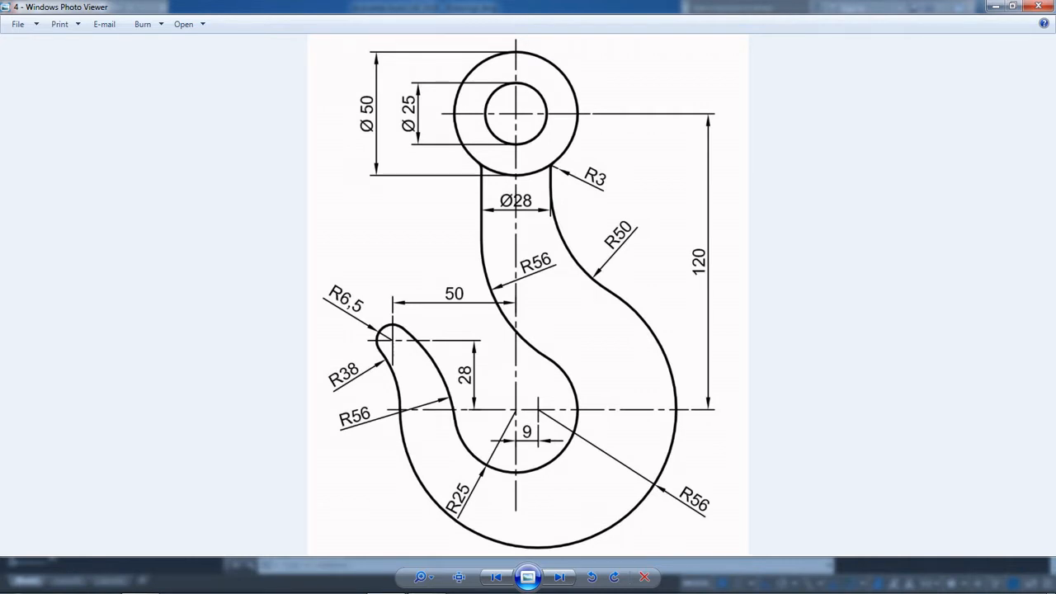
left_click(426, 584)
scroll(560, 358, "up", 3)
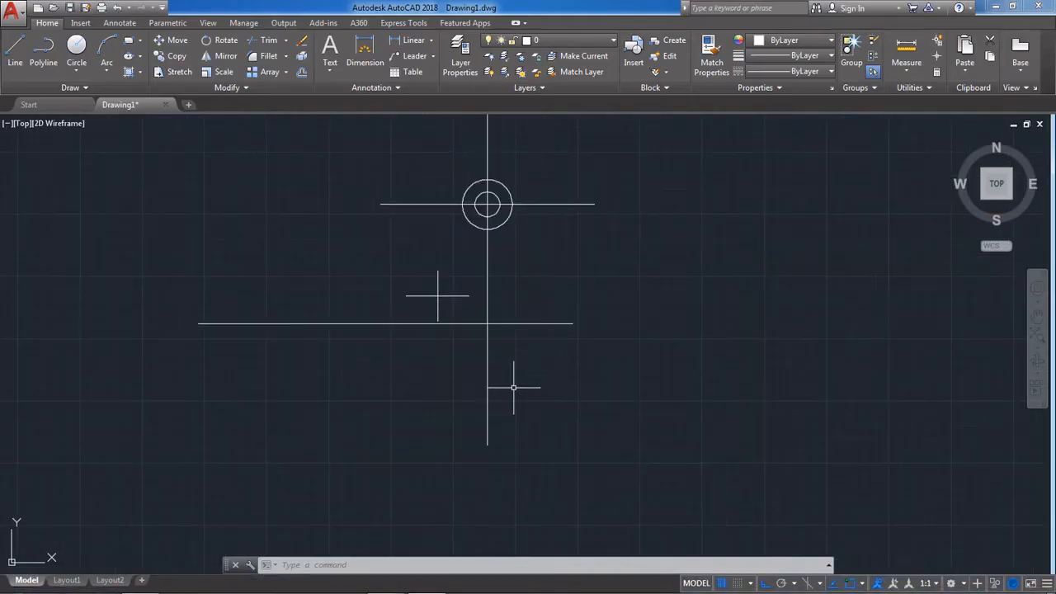
left_click(514, 386)
left_click(477, 376)
left_click(177, 55)
left_click(487, 445)
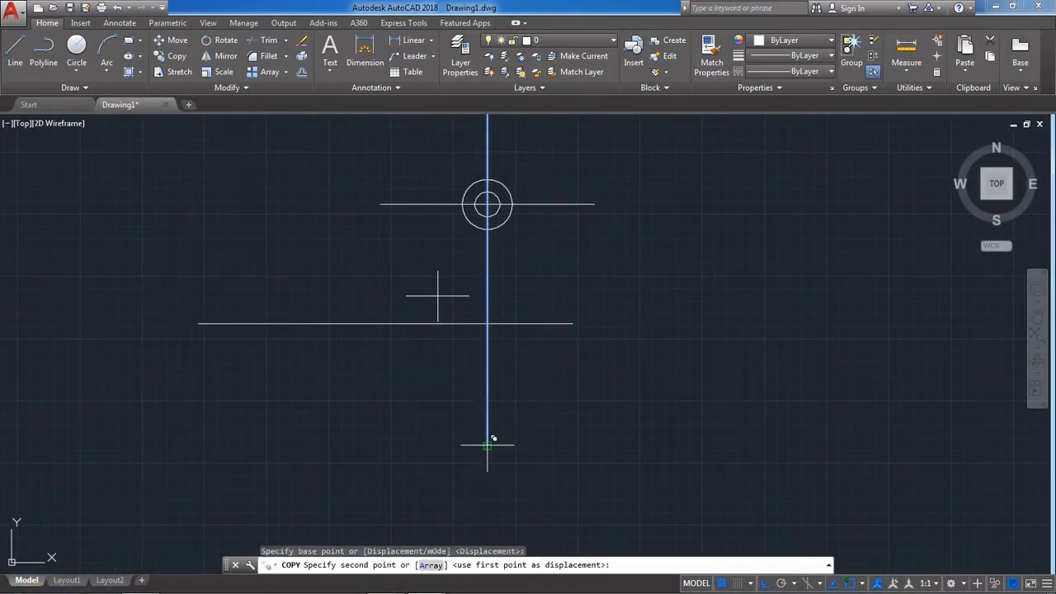
type("9")
key("Return")
key("Escape")
key("Escape")
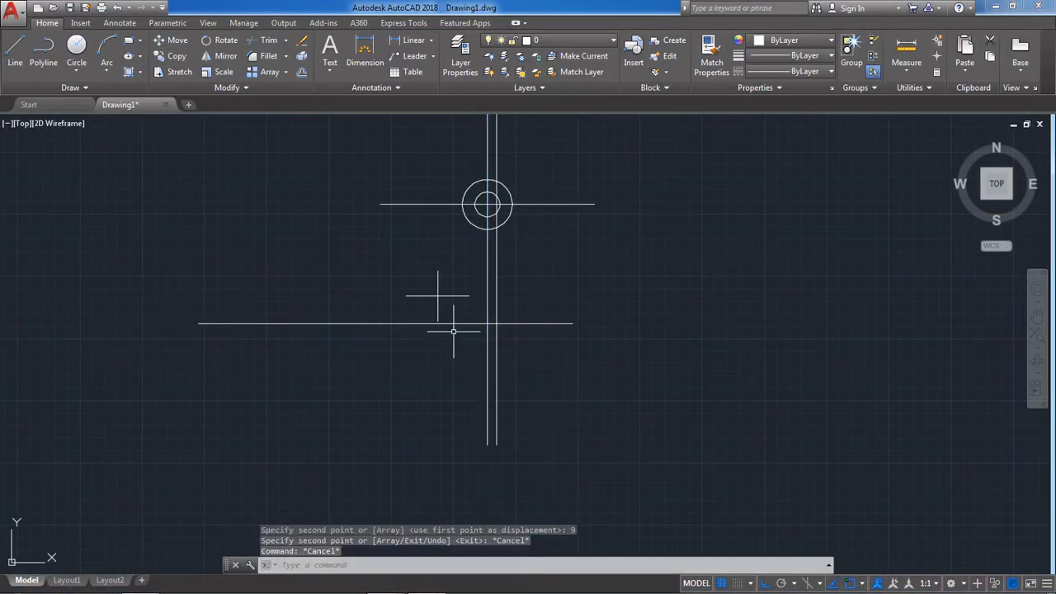
Shorten the offset vertical line at both ends so it extends only a little above and below the lower horizontal centerline.
scroll(429, 303, "up", 2)
left_click(586, 295)
left_click(535, 306)
scroll(623, 331, "down", 2)
scroll(610, 391, "down", 1)
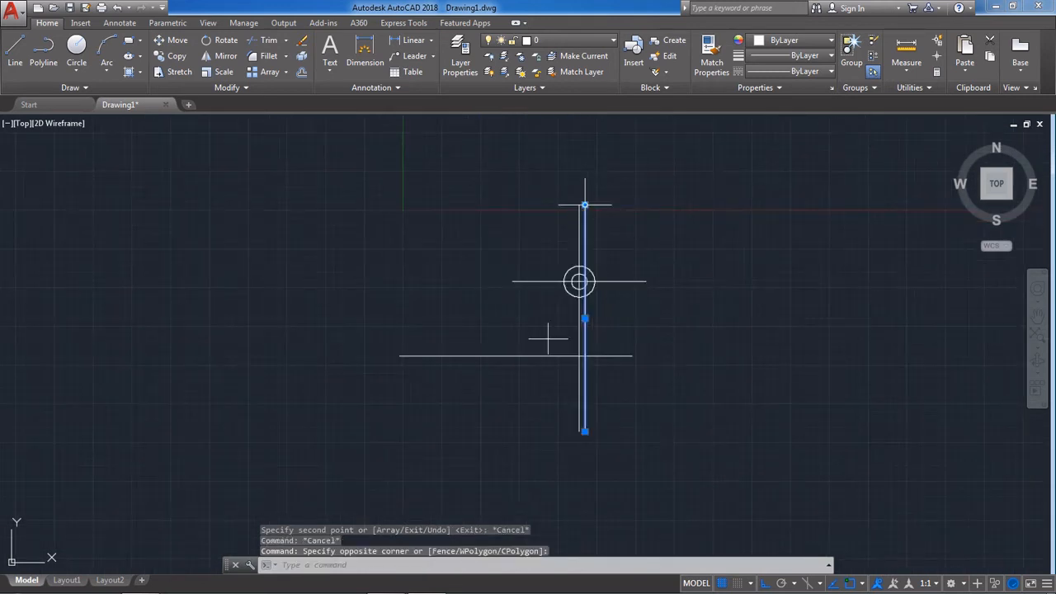
left_click(584, 205)
left_click(585, 329)
scroll(582, 408, "up", 2)
left_click(589, 468)
left_click(590, 357)
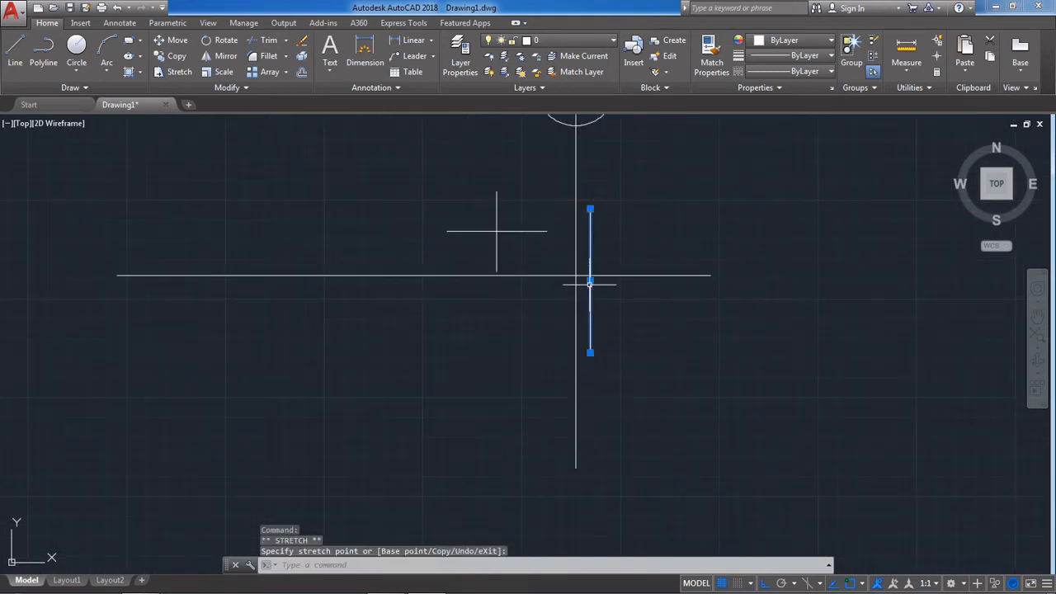
key("Escape")
Check the hook radii in Windows Photo Viewer and draw in AutoCAD a radius 25 circle where the offset vertical line crosses the lower horizontal centerline.
scroll(569, 413, "down", 2)
left_click(385, 584)
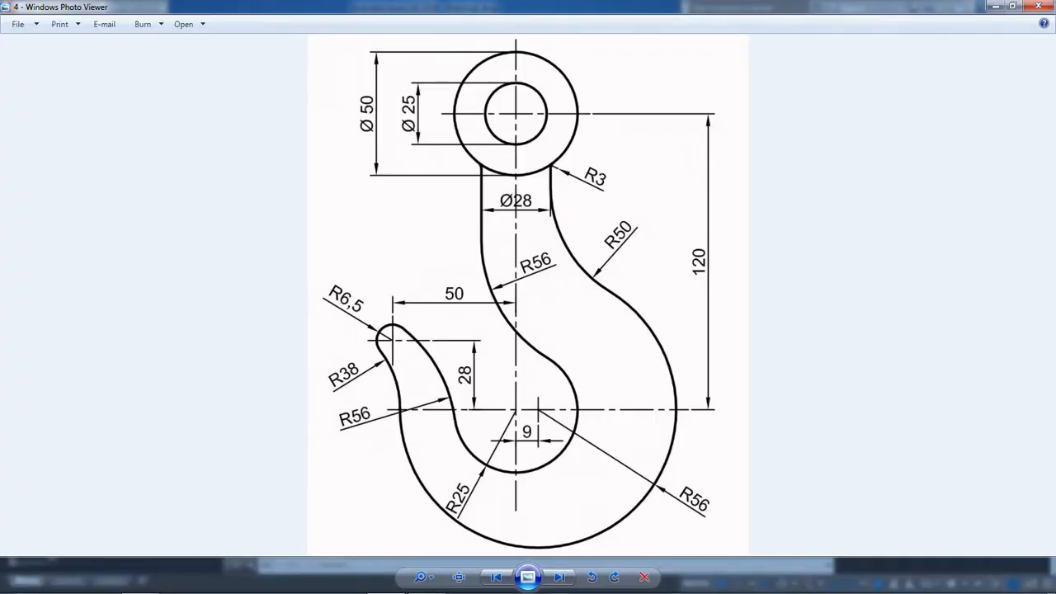
left_click(431, 579)
scroll(564, 330, "up", 4)
left_click(76, 49)
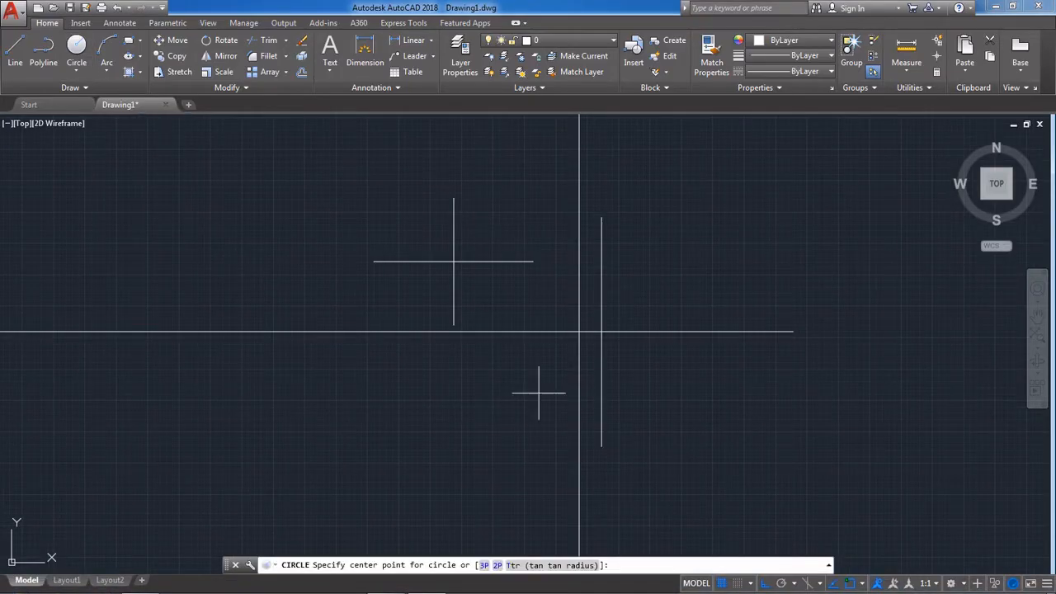
scroll(569, 356, "up", 2)
left_click(622, 316)
type("r")
key("Return")
type("25")
key("Return")
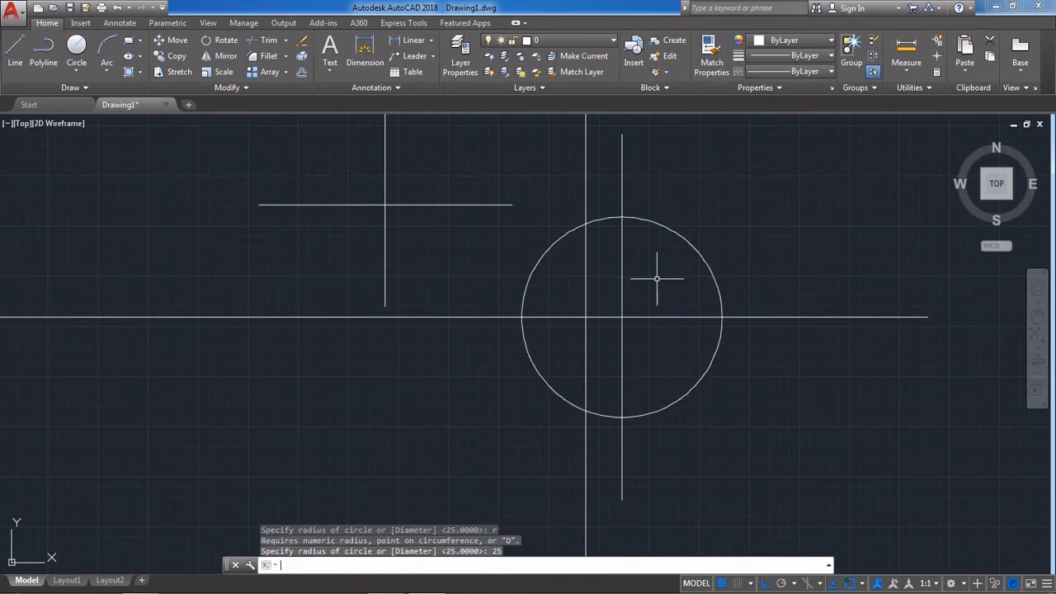
Draw a concentric circle of radius 56 around the radius 25 circle.
right_click(366, 156)
left_click(396, 161)
scroll(603, 299, "up", 2)
left_click(633, 325)
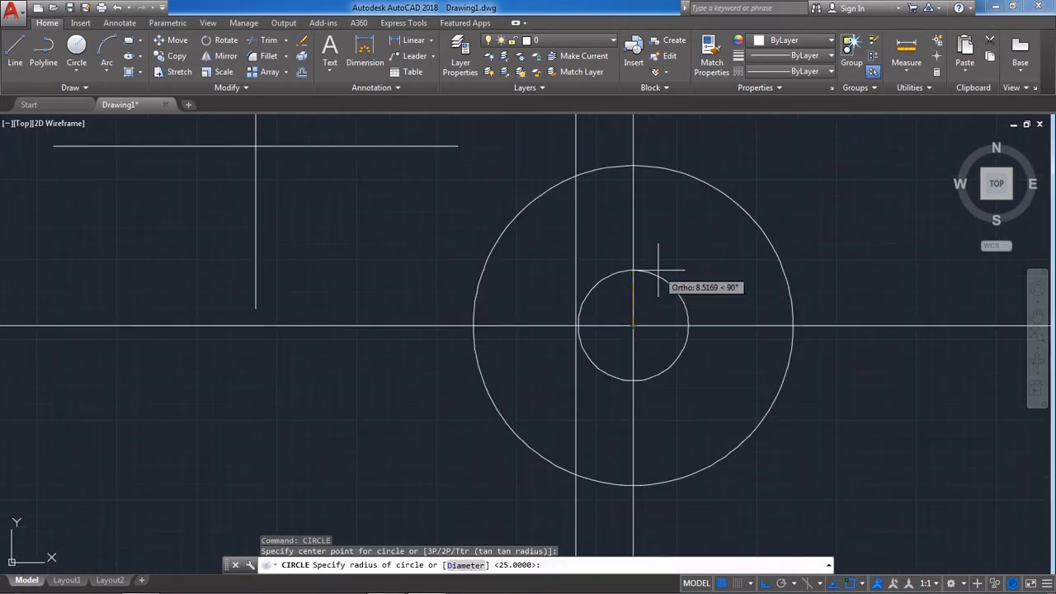
type("56")
key("Return")
scroll(561, 268, "down", 8)
scroll(605, 282, "up", 5)
scroll(606, 283, "down", 3)
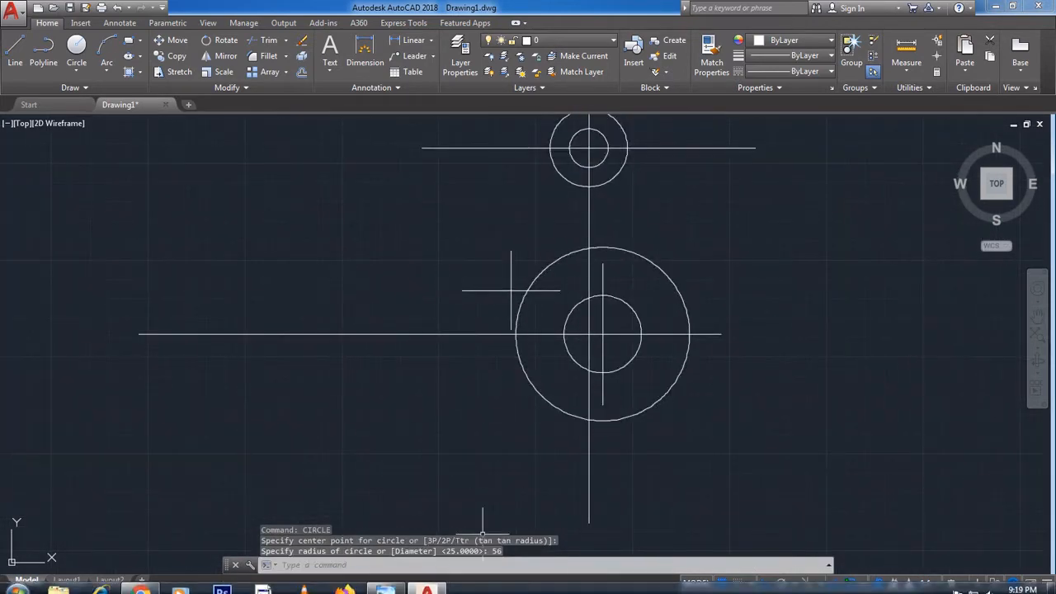
Check the hook tip radius in Windows Photo Viewer and draw a radius 6.5 circle in AutoCAD centered on the small center mark.
left_click(385, 587)
scroll(528, 385, "up", 2)
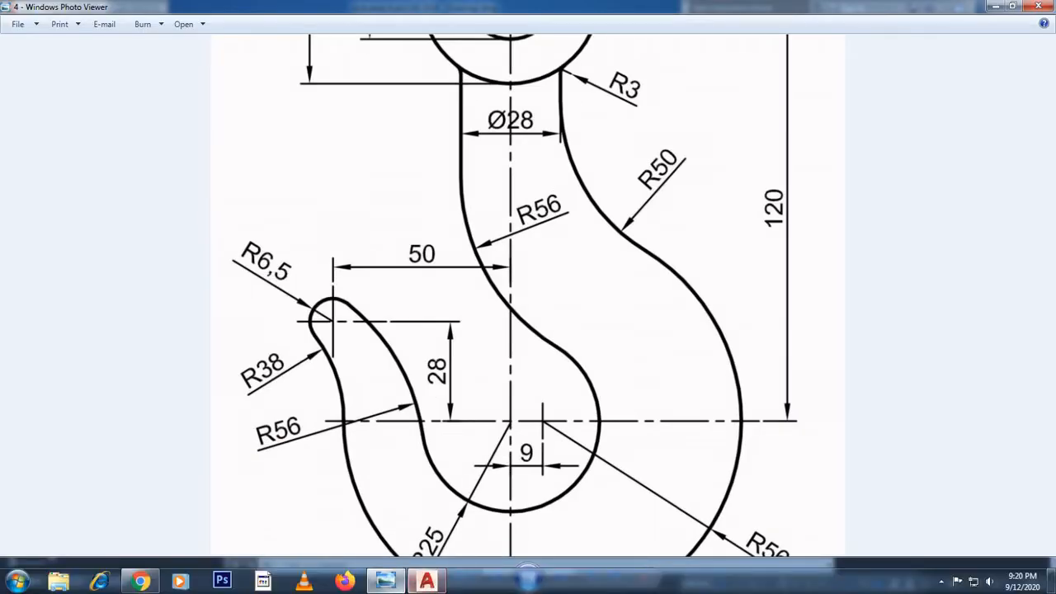
left_click(426, 582)
scroll(502, 223, "up", 4)
scroll(559, 344, "down", 3)
scroll(523, 309, "up", 3)
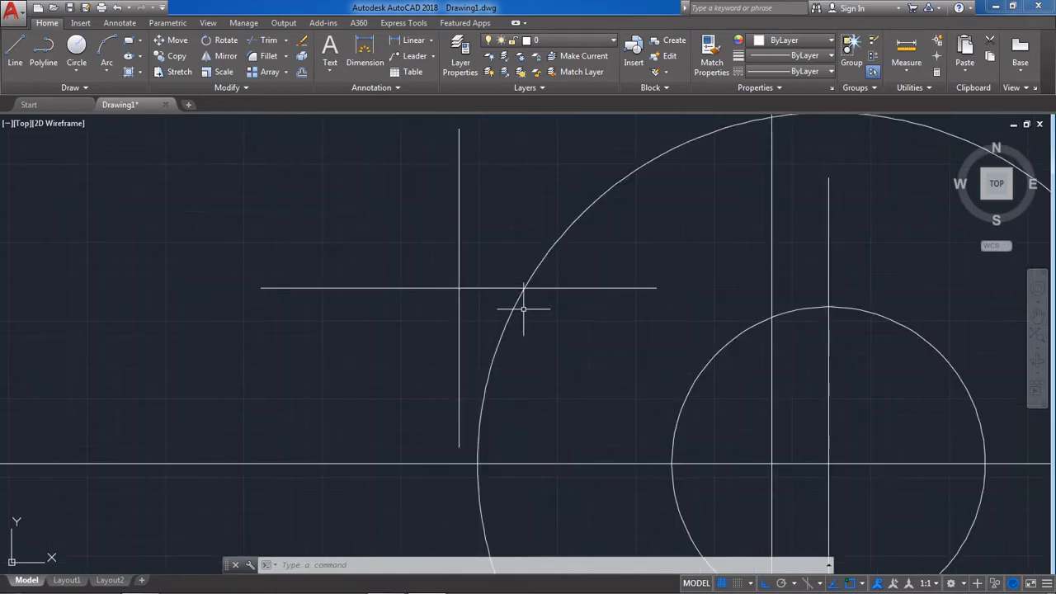
left_click(76, 49)
left_click(459, 288)
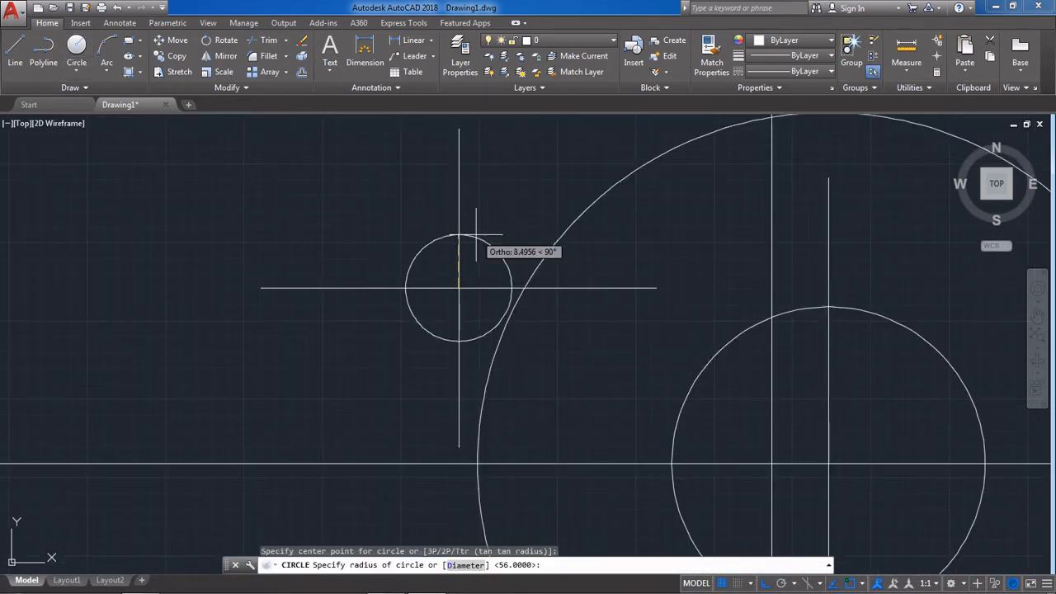
type("r")
key("Return")
type("6.5")
key("Return")
scroll(511, 264, "down", 5)
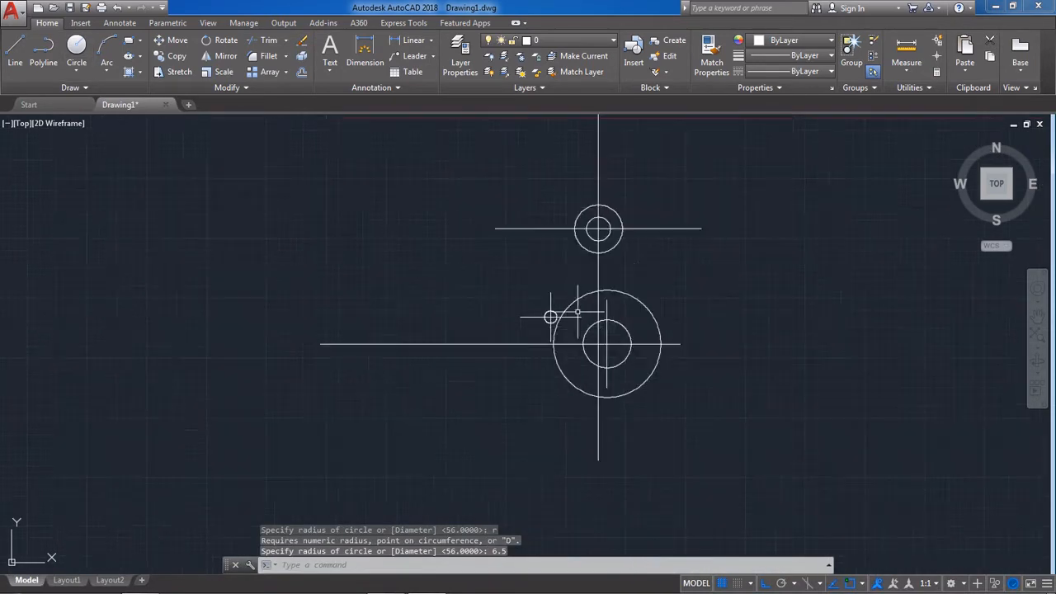
Load the CENTERX2 linetype from acad.lin into the drawing.
scroll(578, 280, "up", 6)
scroll(636, 332, "down", 4)
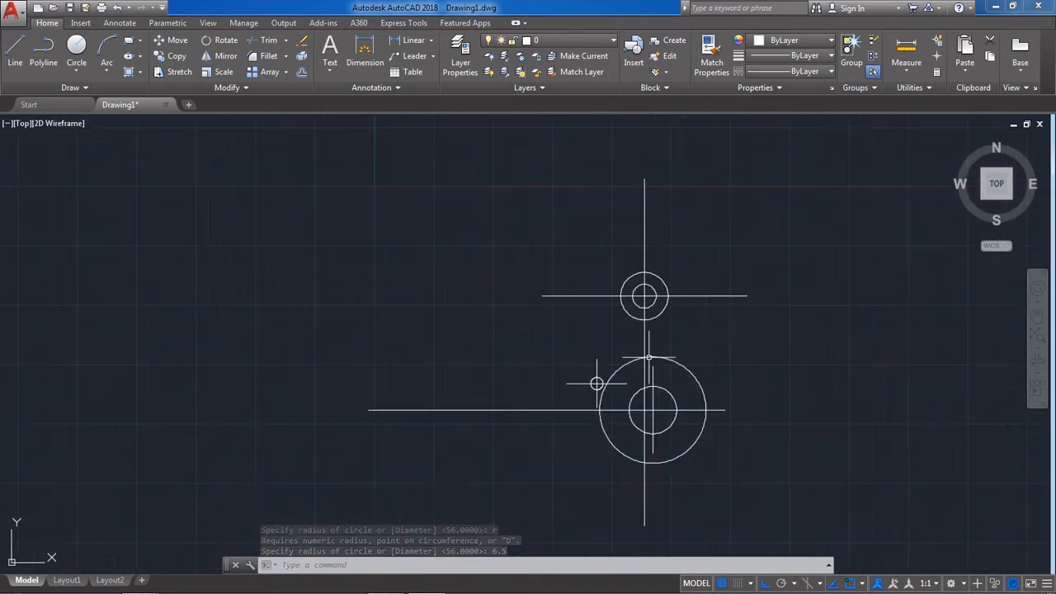
scroll(611, 321, "up", 4)
scroll(590, 322, "down", 1)
scroll(591, 322, "down", 1)
scroll(613, 207, "up", 2)
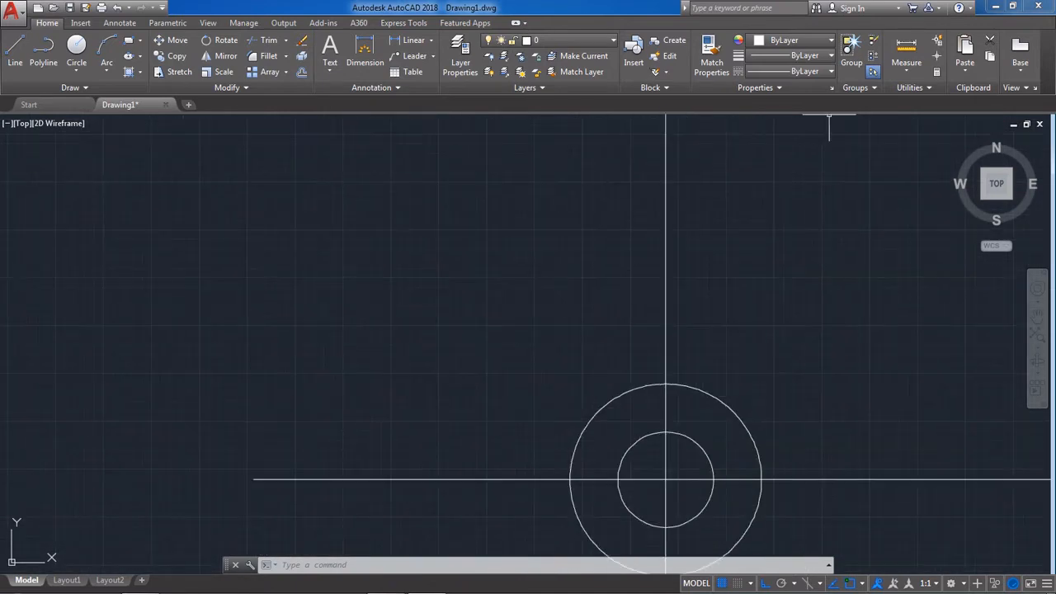
left_click(788, 56)
left_click(763, 137)
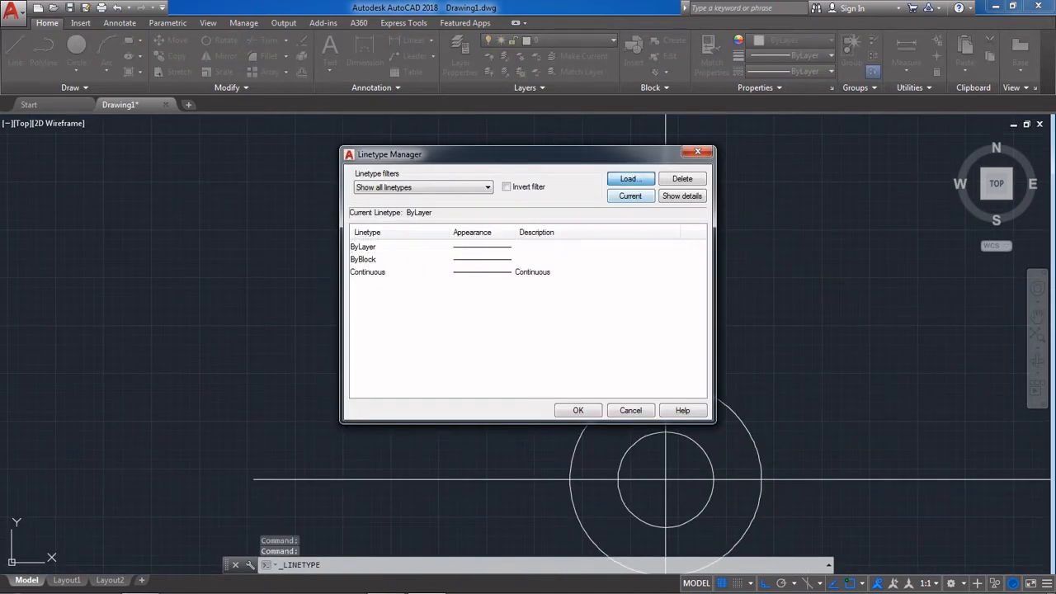
left_click(630, 178)
scroll(652, 293, "down", 3)
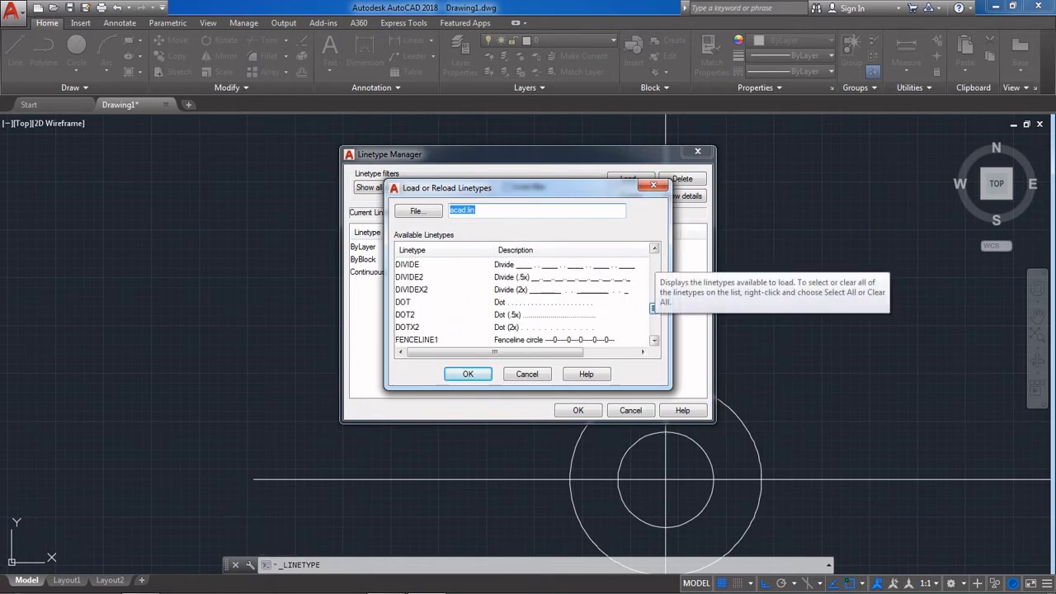
scroll(652, 293, "up", 2)
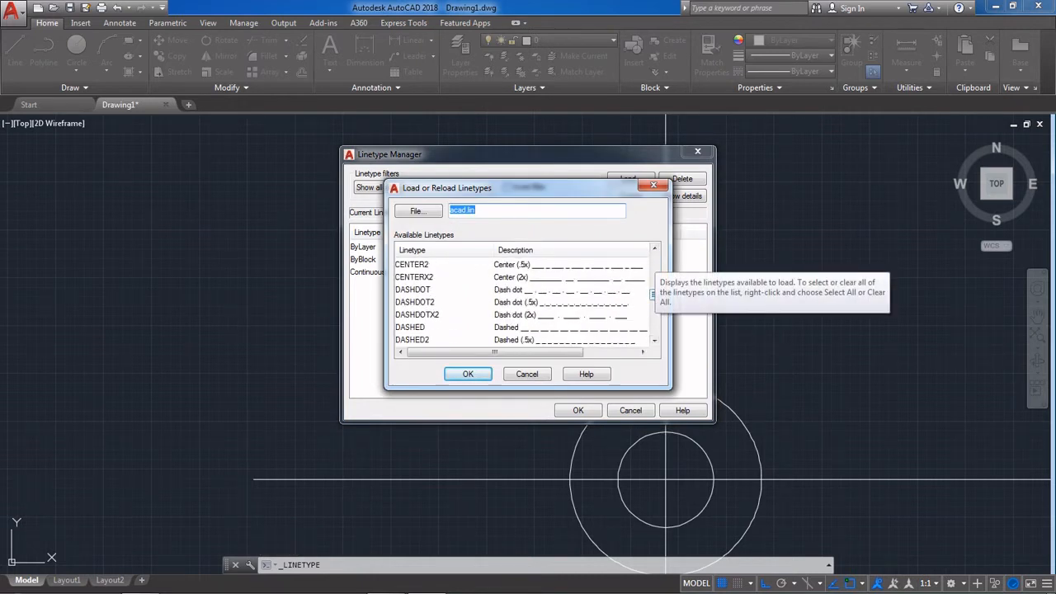
left_click(413, 276)
left_click(468, 374)
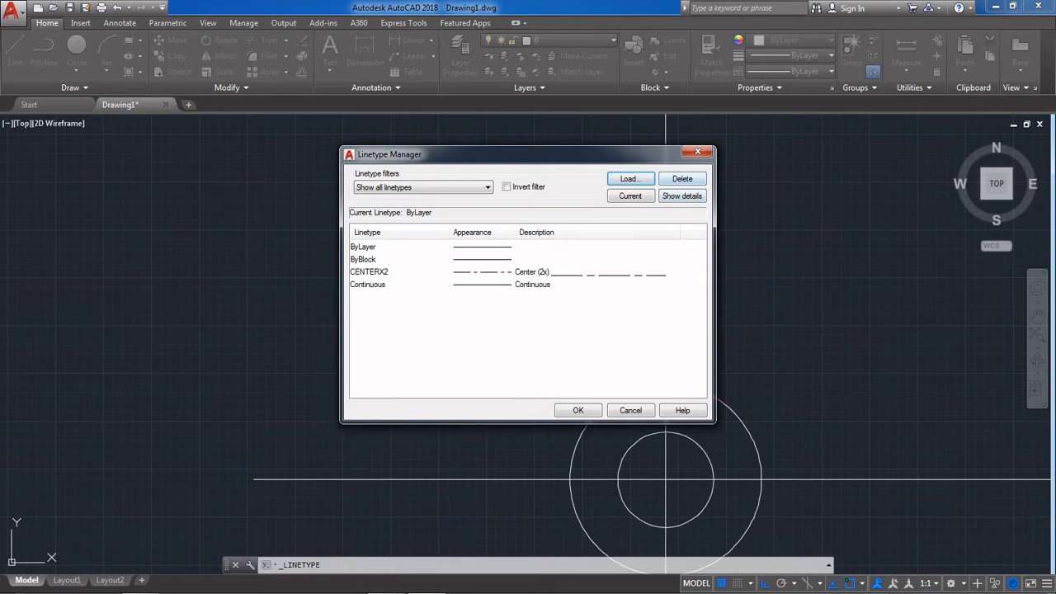
left_click(697, 151)
Apply the CENTERX2 linetype to the long vertical centerline through the eye circles.
left_click(693, 281)
left_click(587, 321)
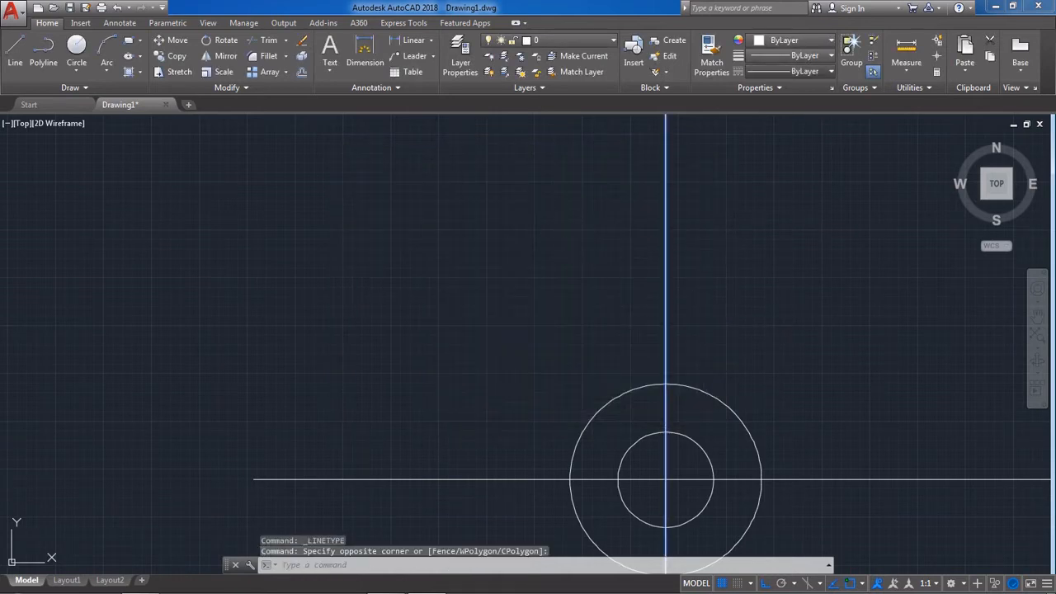
left_click(796, 71)
left_click(787, 124)
scroll(715, 281, "down", 2)
key("Escape")
scroll(723, 317, "up", 2)
scroll(660, 305, "down", 1)
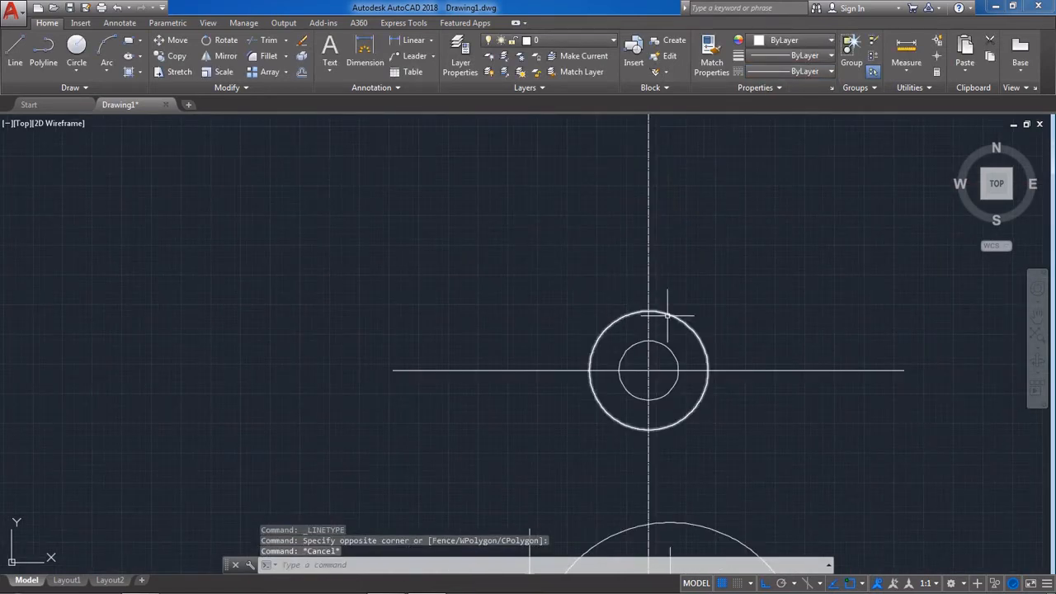
Set the color of the long vertical centerline to red.
left_click(711, 58)
key("Escape")
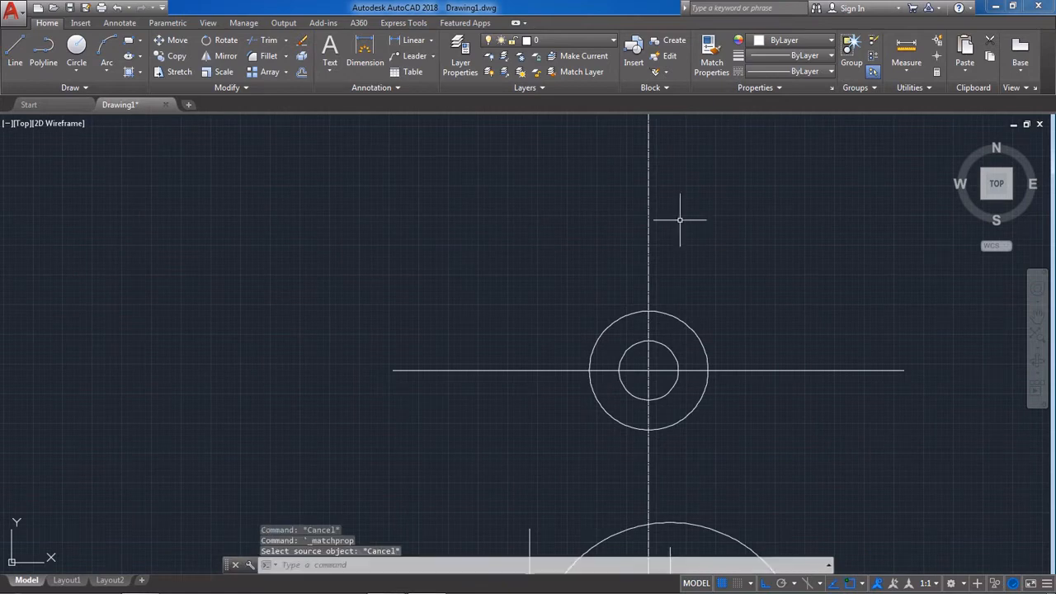
left_click(646, 168)
left_click(660, 175)
left_click(792, 40)
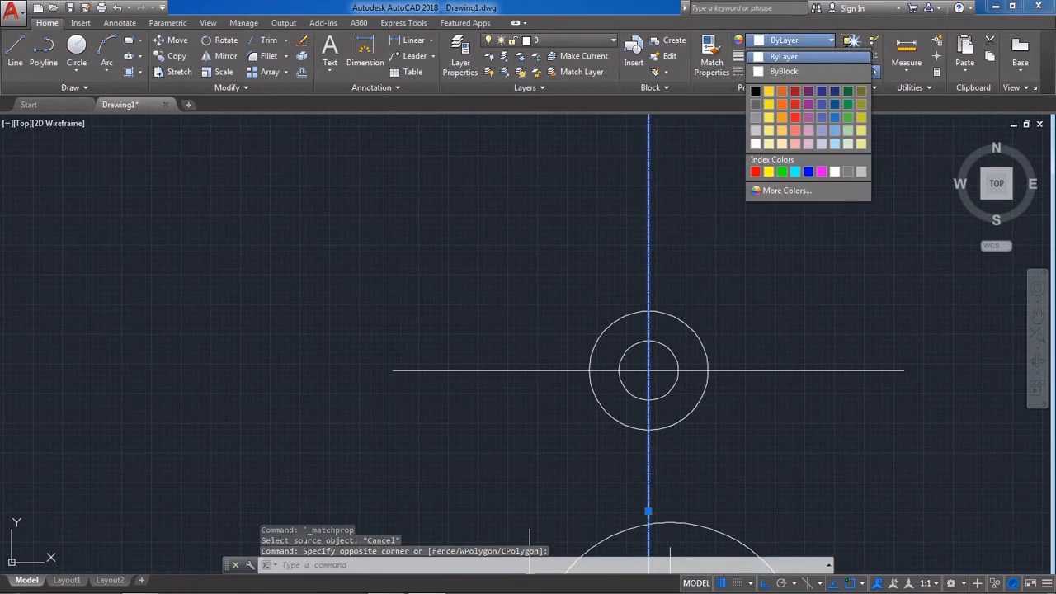
left_click(759, 170)
key("Escape")
Match the long vertical centerline's properties onto both long horizontal centerlines and the short offset vertical line.
scroll(671, 216, "down", 3)
left_click(712, 58)
left_click(705, 214)
left_click(664, 195)
scroll(700, 297, "up", 1)
left_click(775, 281)
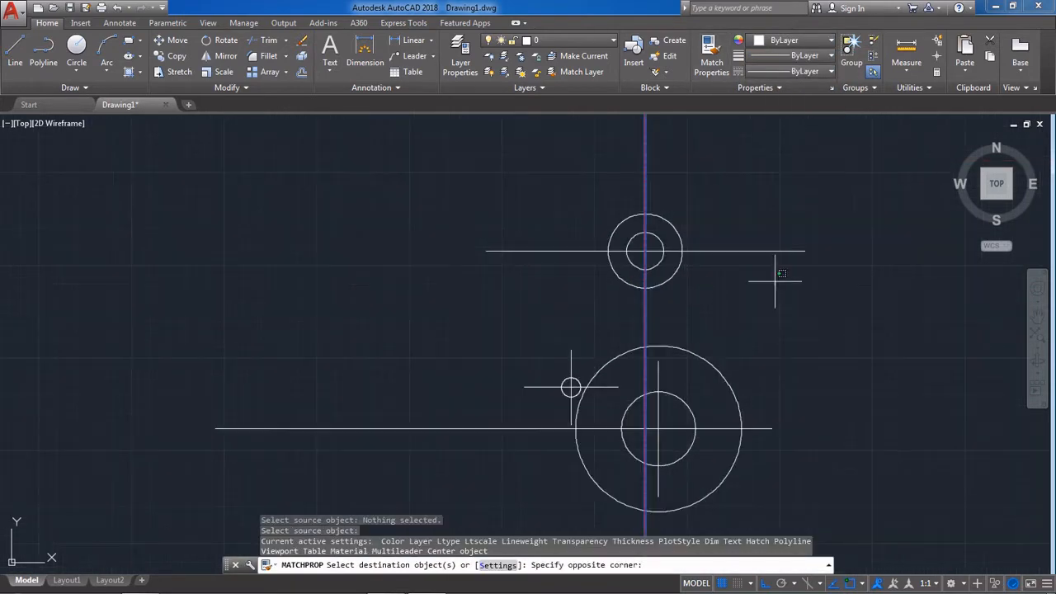
left_click(741, 187)
left_click(810, 461)
left_click(768, 399)
left_click(658, 450)
Match the same centerline properties onto the two crossing lines of the hook tip's center mark.
scroll(570, 403, "up", 2)
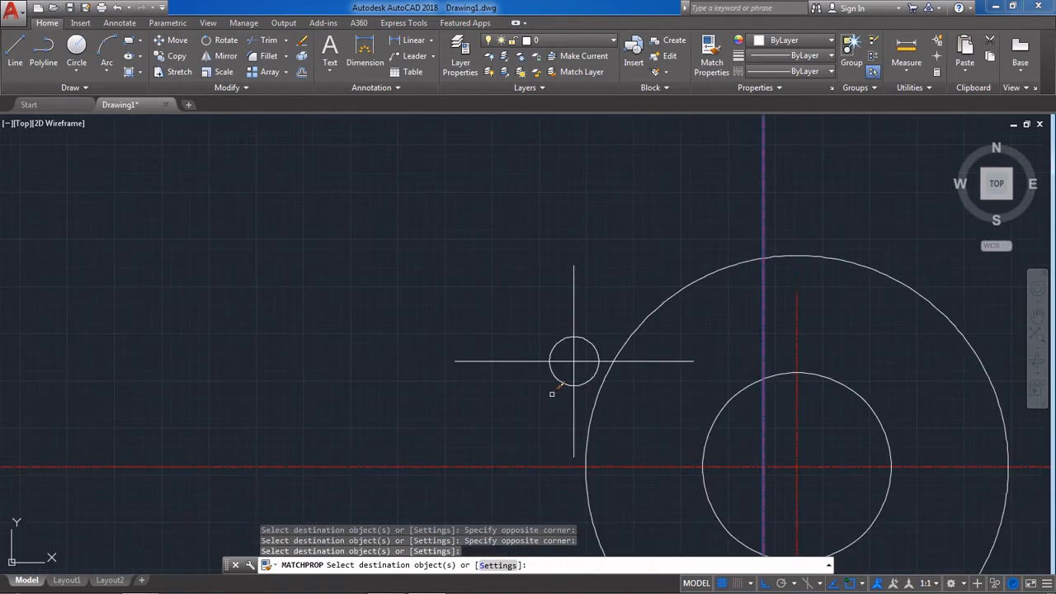
left_click_drag(529, 391, 470, 331)
left_click(431, 284)
left_click(604, 282)
left_click(608, 295)
left_click(522, 241)
key("Escape")
scroll(602, 273, "down", 2)
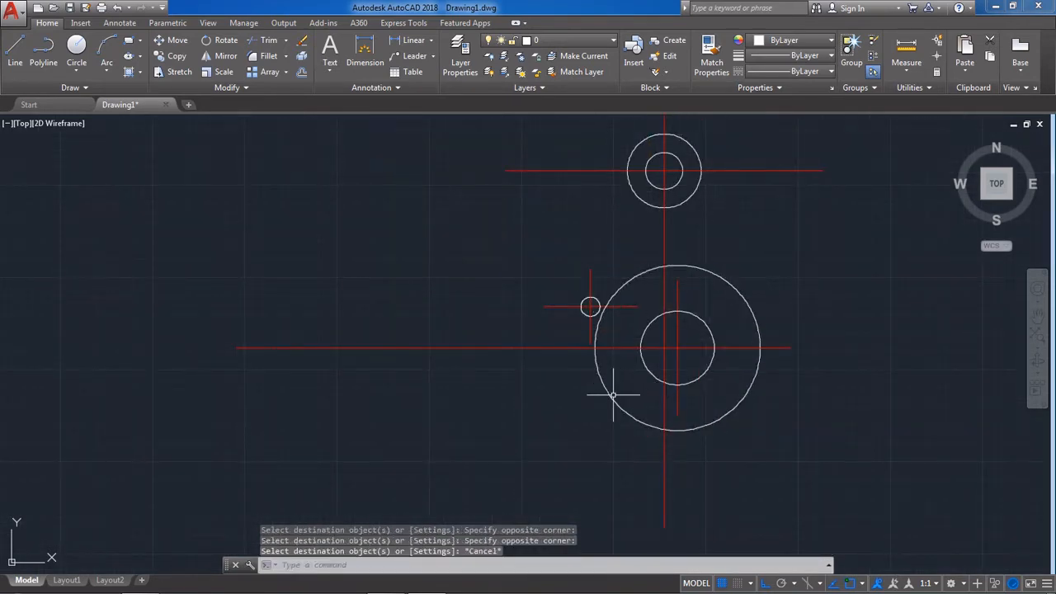
scroll(663, 355, "down", 2)
middle_click_drag(627, 316, 563, 269)
scroll(564, 266, "up", 8)
scroll(582, 300, "down", 6)
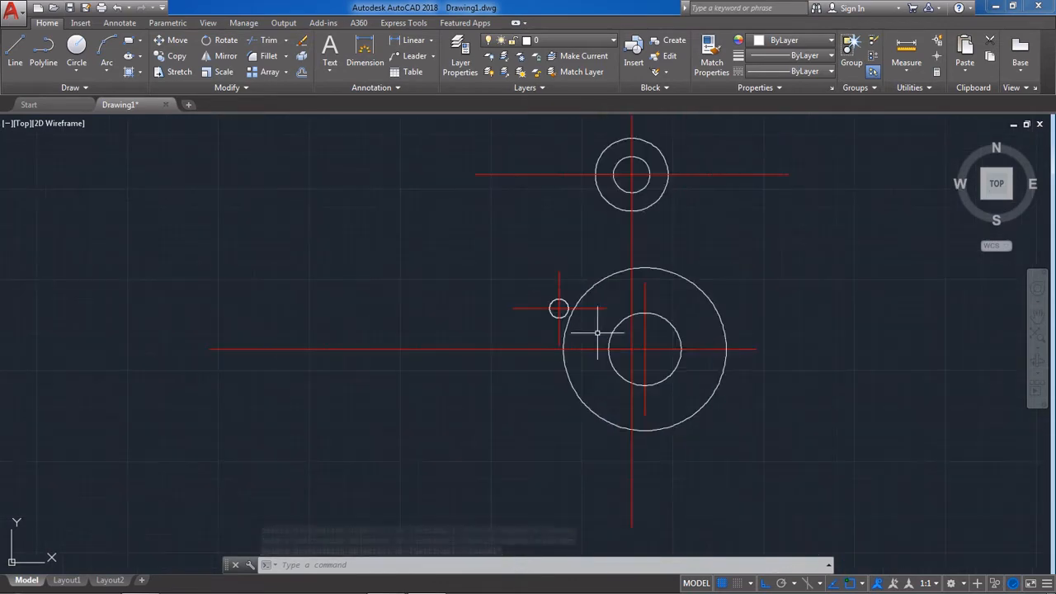
scroll(627, 202, "down", 2)
scroll(620, 154, "up", 4)
scroll(632, 235, "down", 4)
scroll(632, 231, "up", 2)
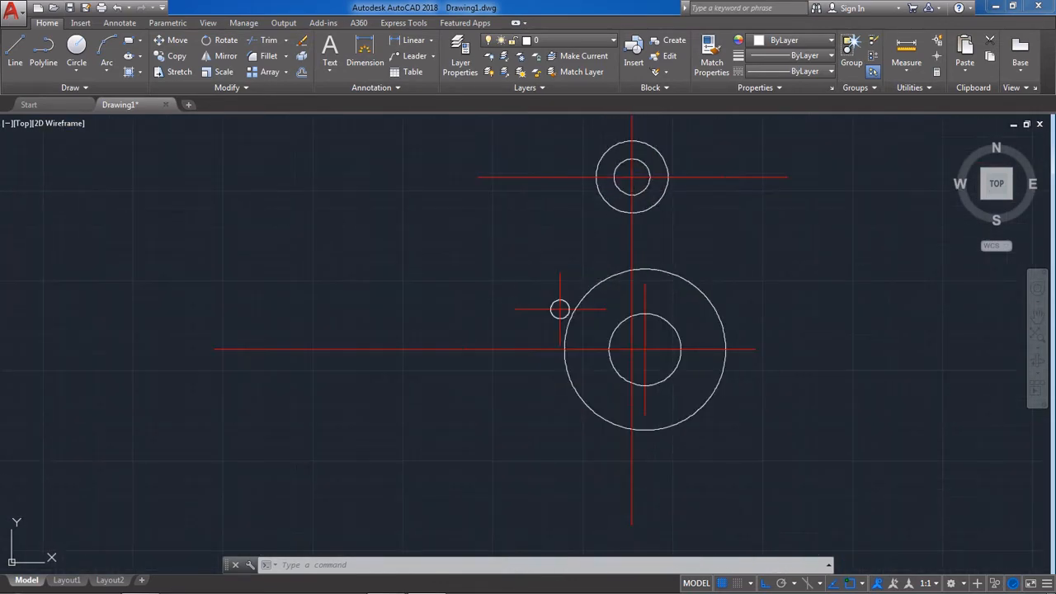
Examine the shank width and blending radii in Windows Photo Viewer and return to AutoCAD.
left_click(15, 51)
scroll(665, 229, "down", 4)
scroll(665, 229, "up", 4)
mouse_move(449, 592)
left_click(385, 587)
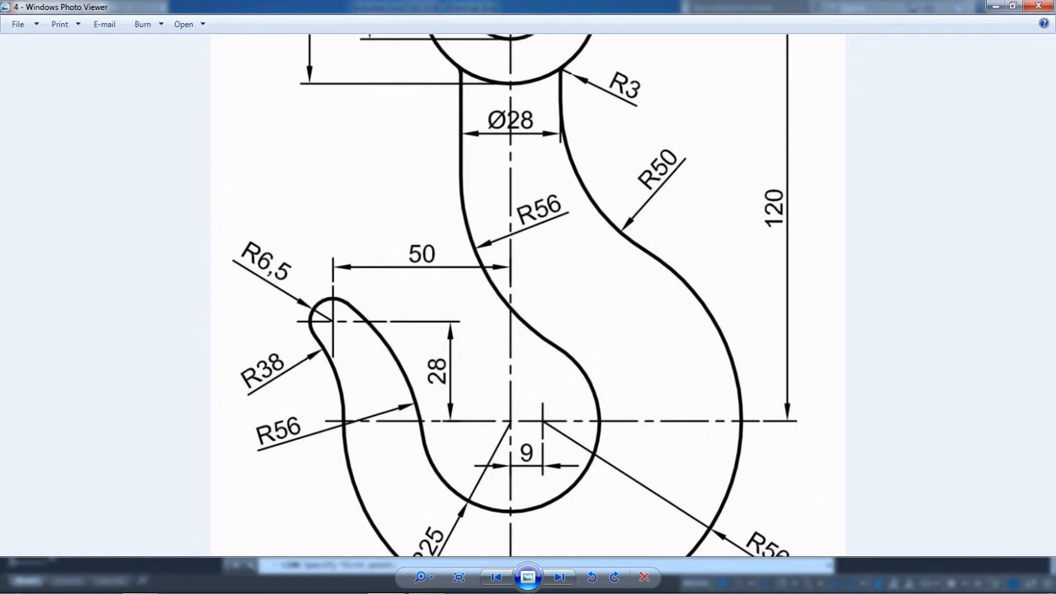
scroll(527, 296, "down", 3)
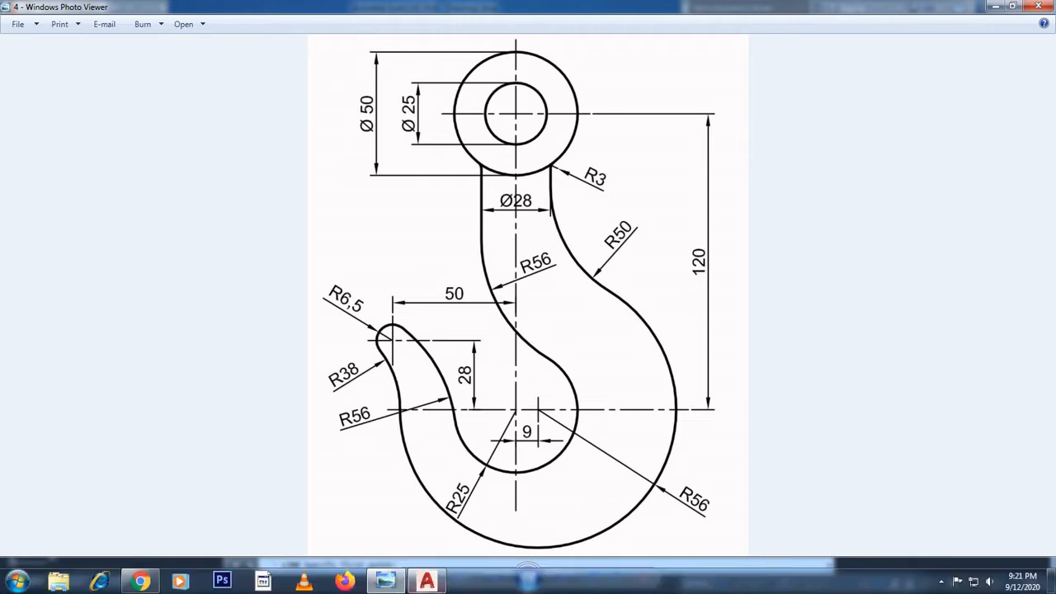
left_click(427, 577)
key("Escape")
key("Escape")
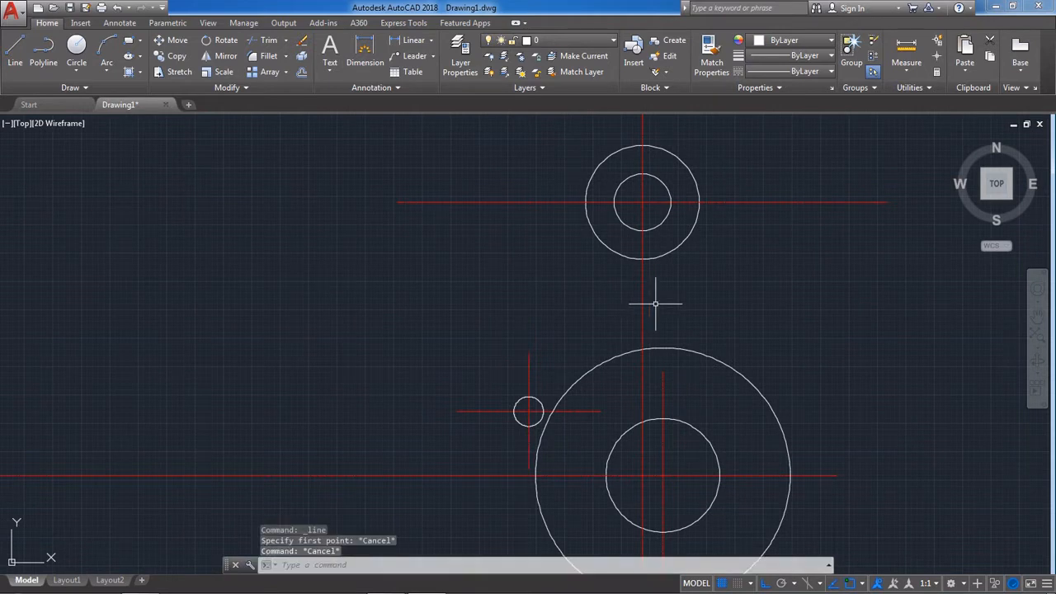
left_click(655, 302)
left_click(592, 297)
key("Escape")
left_click(659, 298)
left_click(582, 287)
key("Escape")
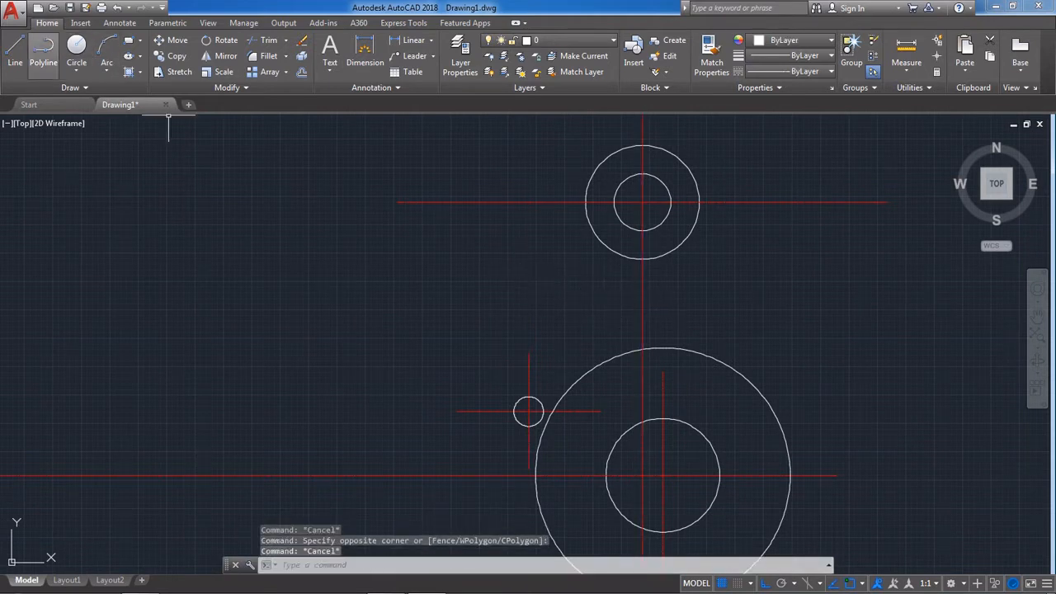
Draw a vertical line from the eye circles' center down along the centerline, ending just above the large hook circle.
left_click(14, 51)
left_click(643, 322)
key("Escape")
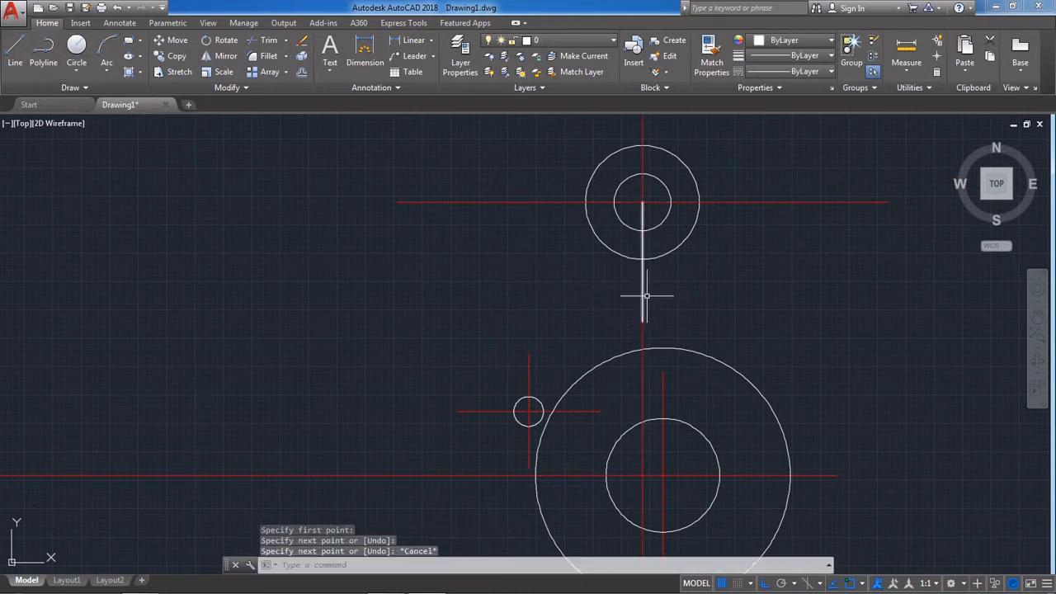
left_click(448, 264)
key("Escape")
left_click_drag(617, 199, 671, 330)
key("Escape")
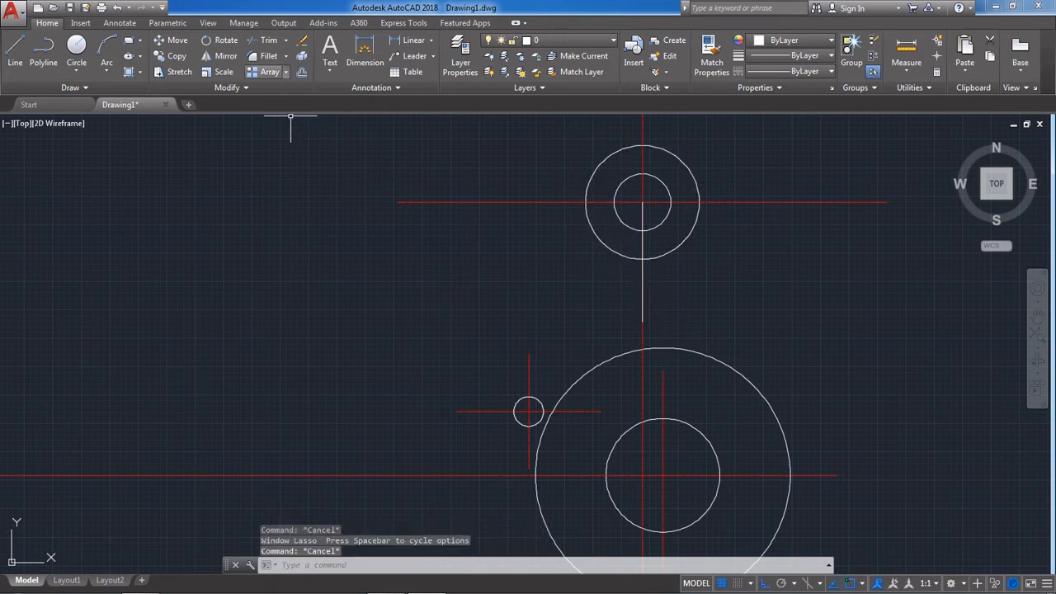
Copy the new vertical shank line 14 units to the left, using its upper endpoint as base point.
left_click(219, 56)
key("Escape")
left_click(177, 55)
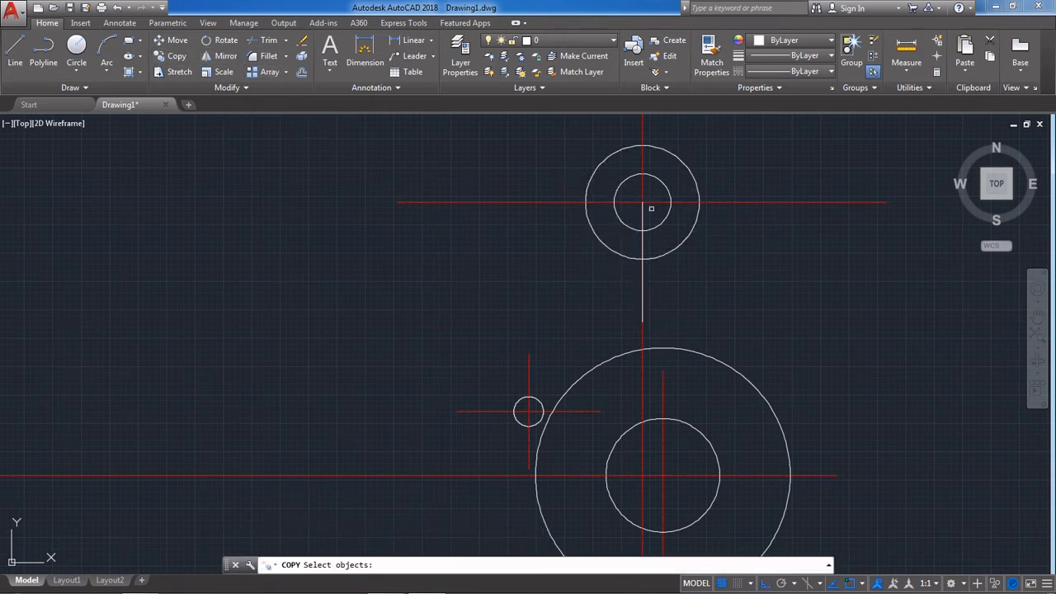
left_click(643, 231)
key("Return")
left_click(643, 202)
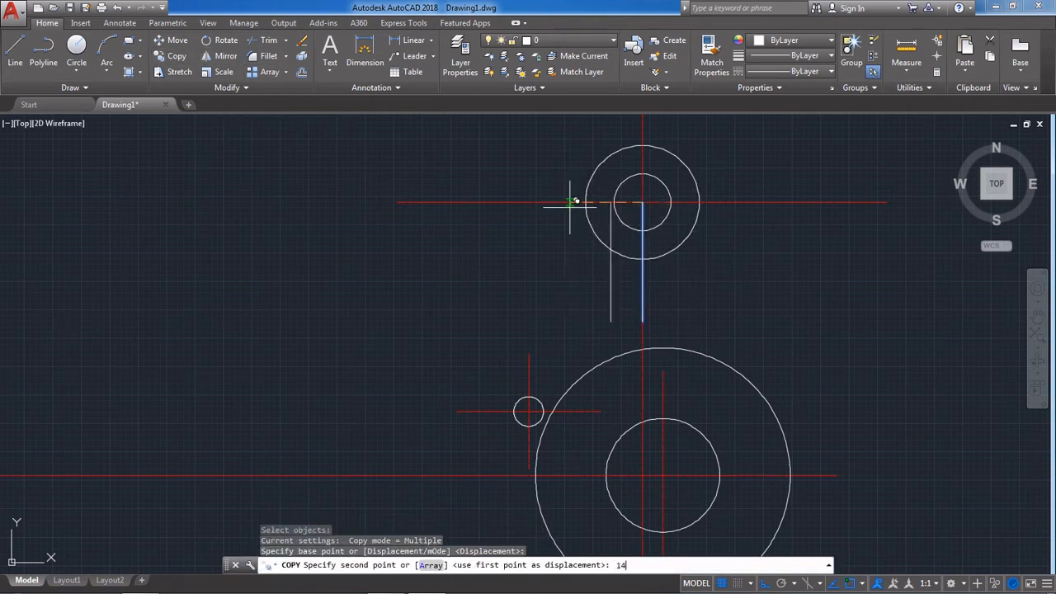
type("14")
key("Return")
key("Escape")
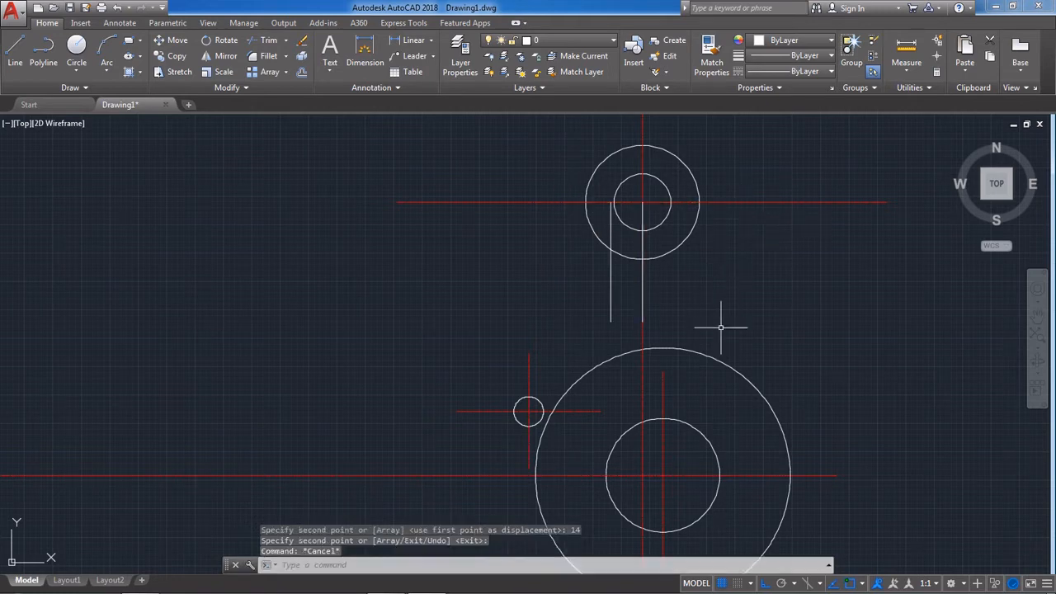
Mirror the offset shank line across the vertical centerline, keeping the source line.
scroll(639, 305, "down", 4)
scroll(642, 305, "up", 6)
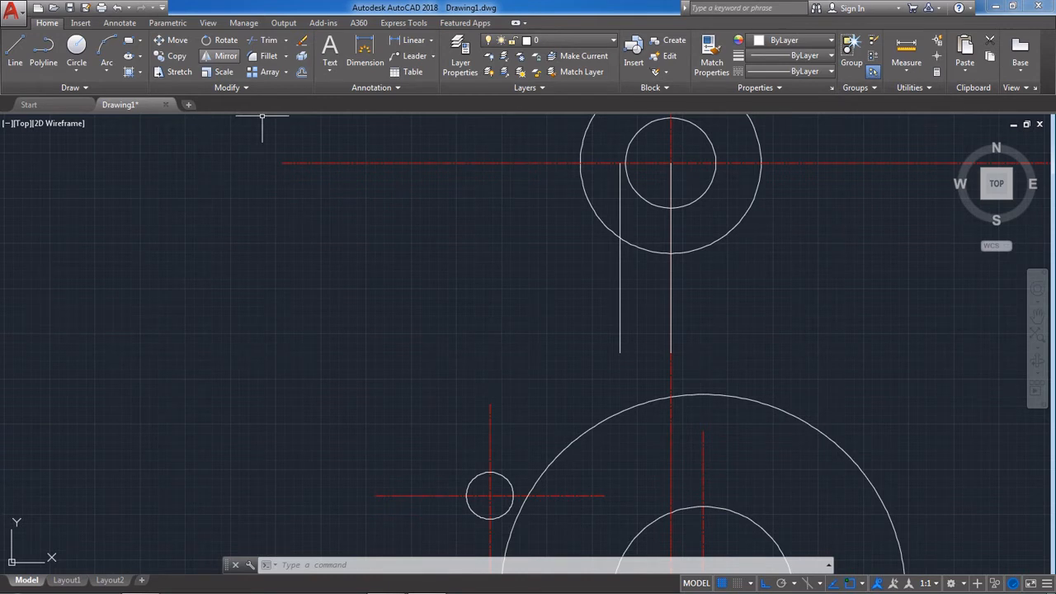
left_click(221, 56)
left_click(621, 272)
key("Return")
left_click(670, 302)
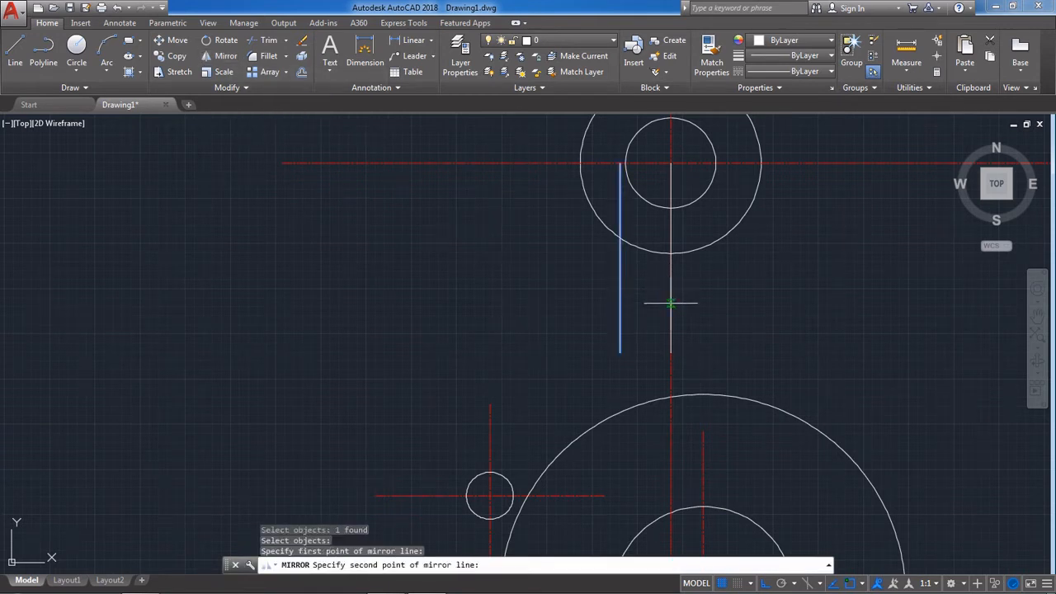
left_click(672, 387)
key("Escape")
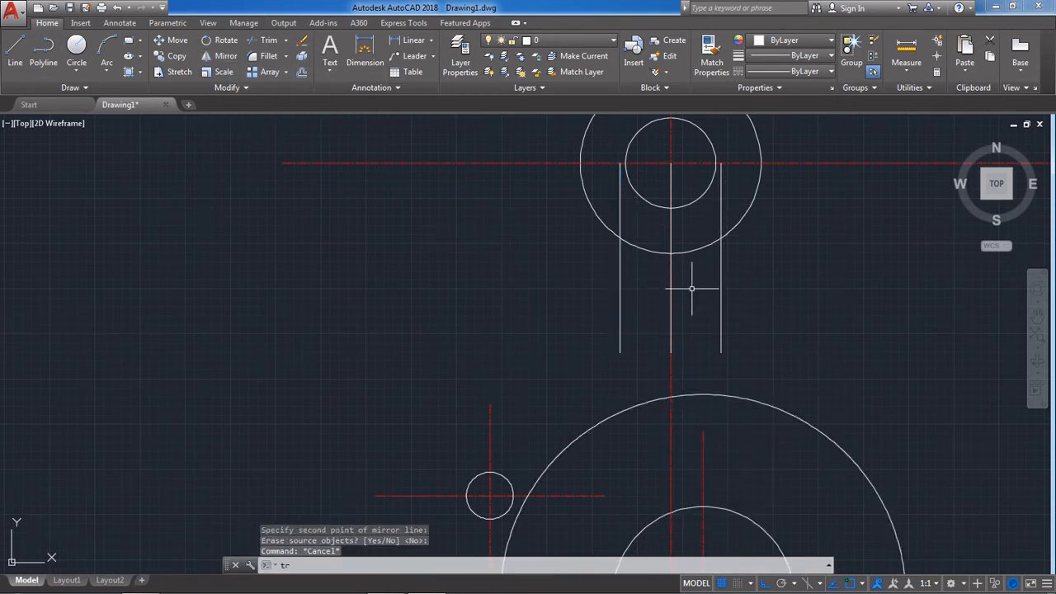
Trim the portions of both outer shank lines that lie inside the outer eye circle.
type("tr")
key("Return")
key("Return")
key("Escape")
key("Return")
key("Escape")
scroll(640, 223, "up", 2)
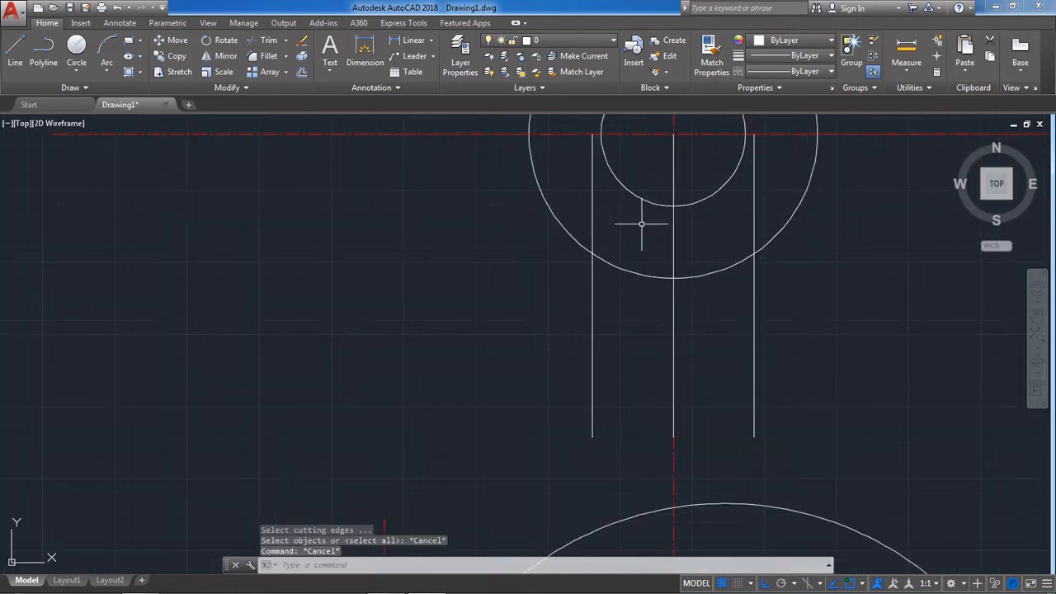
key("Return")
key("Return")
left_click(592, 226)
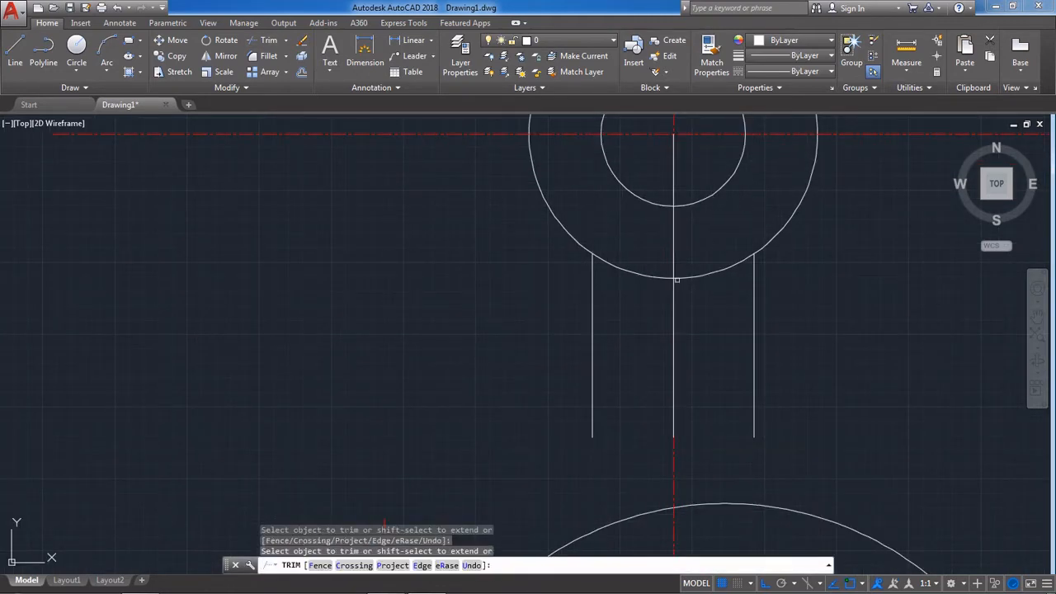
key("Escape")
Erase the middle construction line running down the vertical centerline between the two shank lines.
scroll(676, 280, "down", 4)
left_click(647, 349)
type("e")
key("Return")
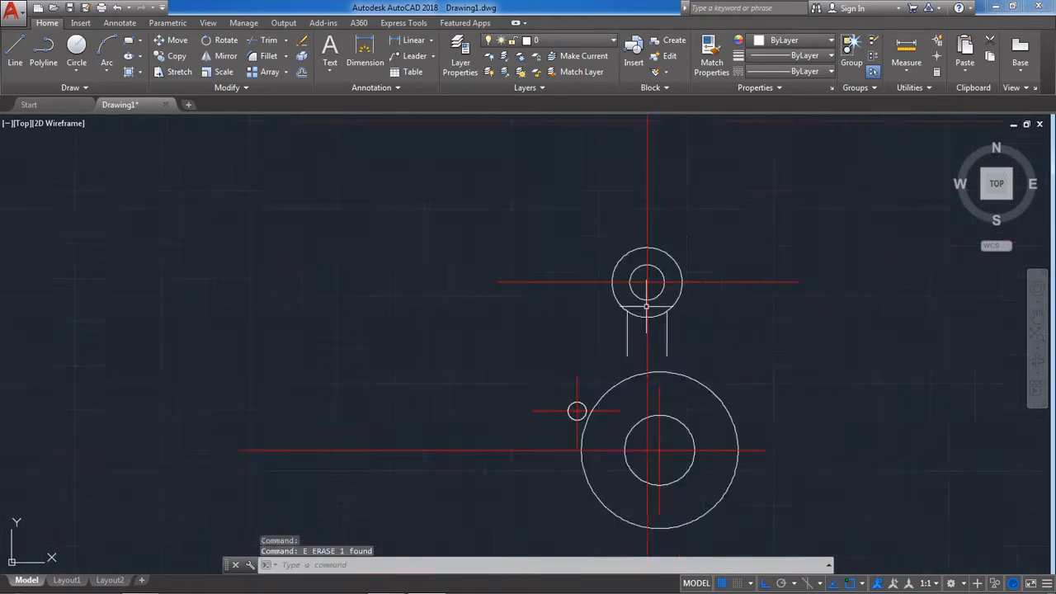
scroll(647, 306, "up", 5)
scroll(629, 295, "down", 4)
scroll(684, 318, "up", 6)
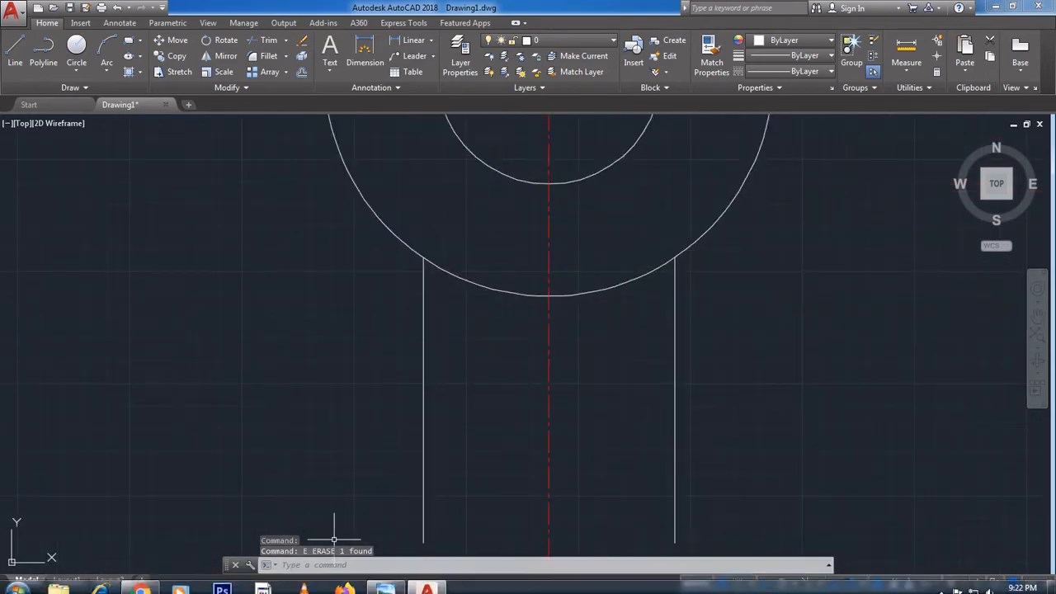
Check the neck radius in Windows Photo Viewer, and in AutoCAD fillet the outer eye circle and right shank line with radius 3.
left_click(384, 587)
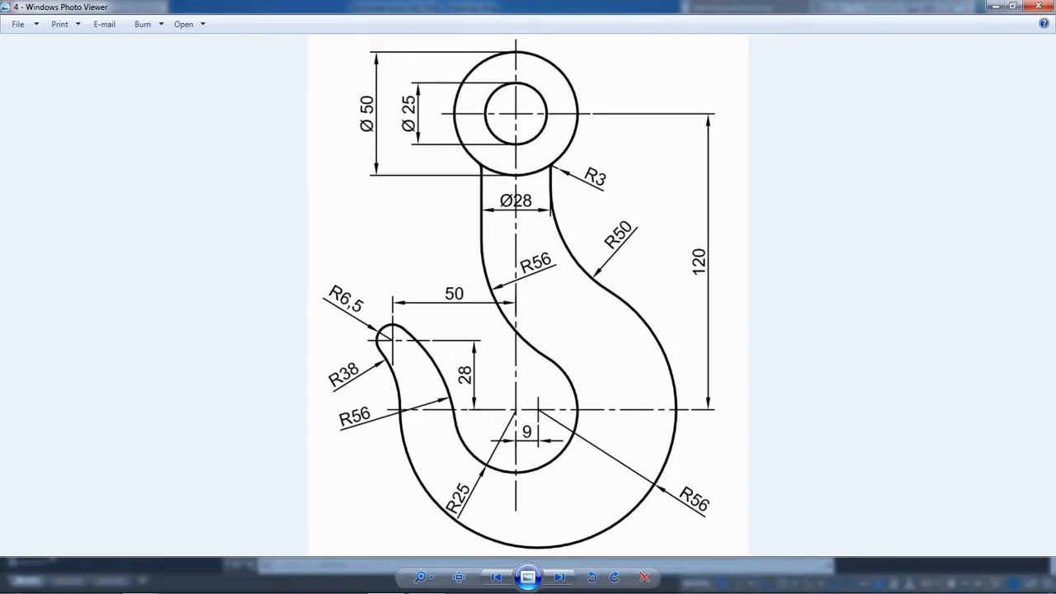
left_click(424, 581)
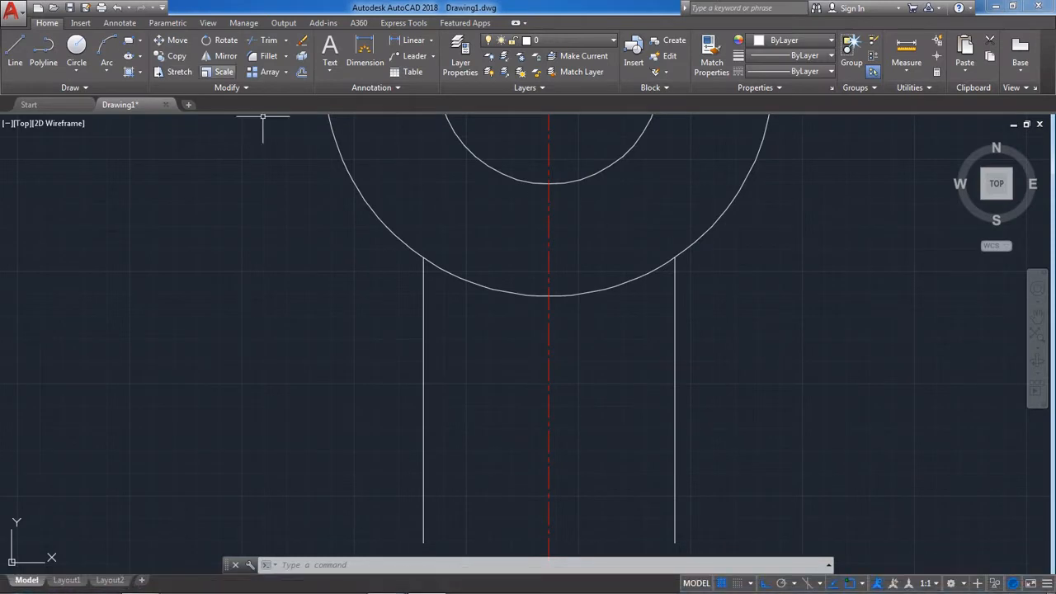
left_click(267, 55)
type("r")
key("Return")
type("3")
key("Return")
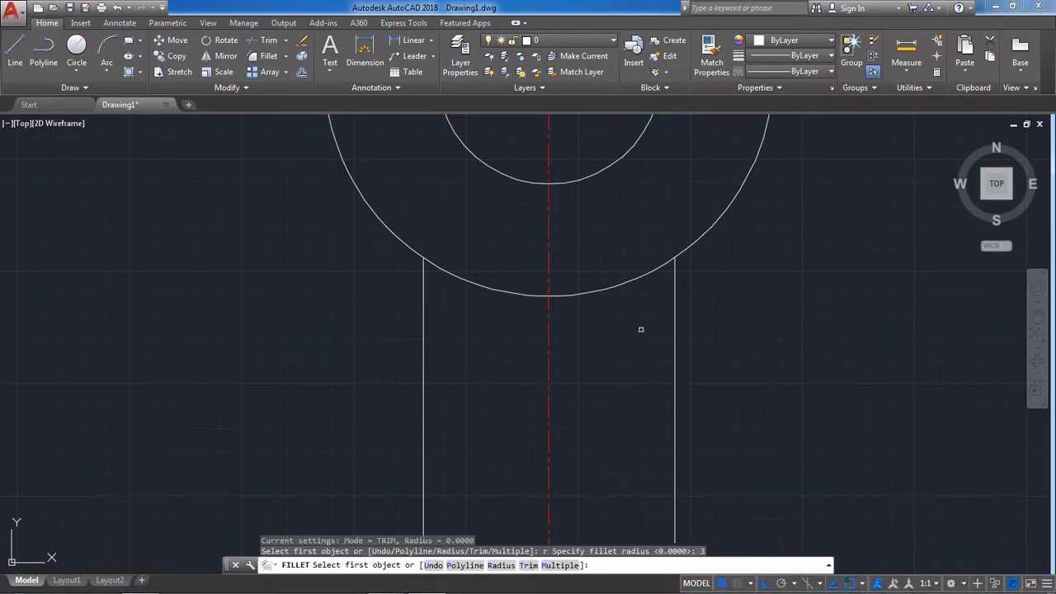
left_click(687, 263)
left_click(674, 288)
scroll(738, 304, "down", 8)
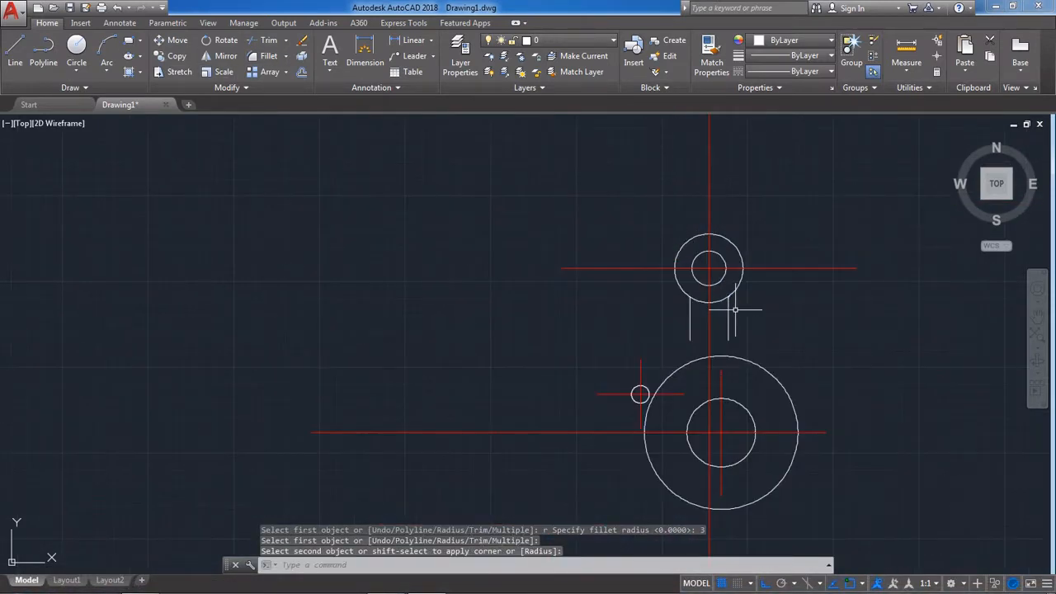
Recheck the reference image and fillet the left shank line to the outer eye circle with the same radius of 3.
scroll(757, 304, "up", 4)
middle_click_drag(626, 527, 629, 399)
left_click(388, 582)
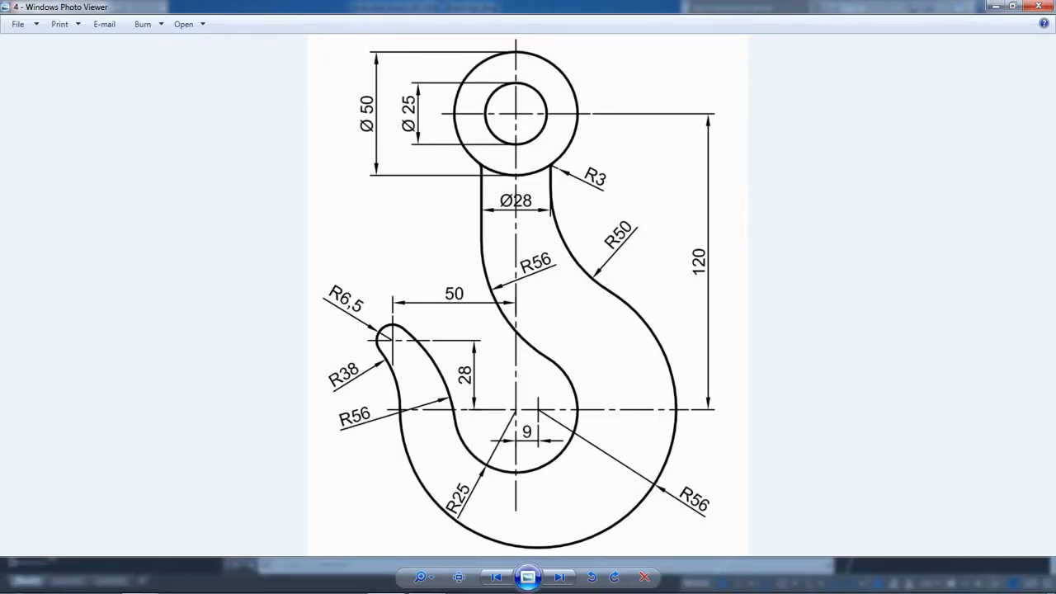
left_click(432, 576)
right_click(421, 205)
left_click(462, 212)
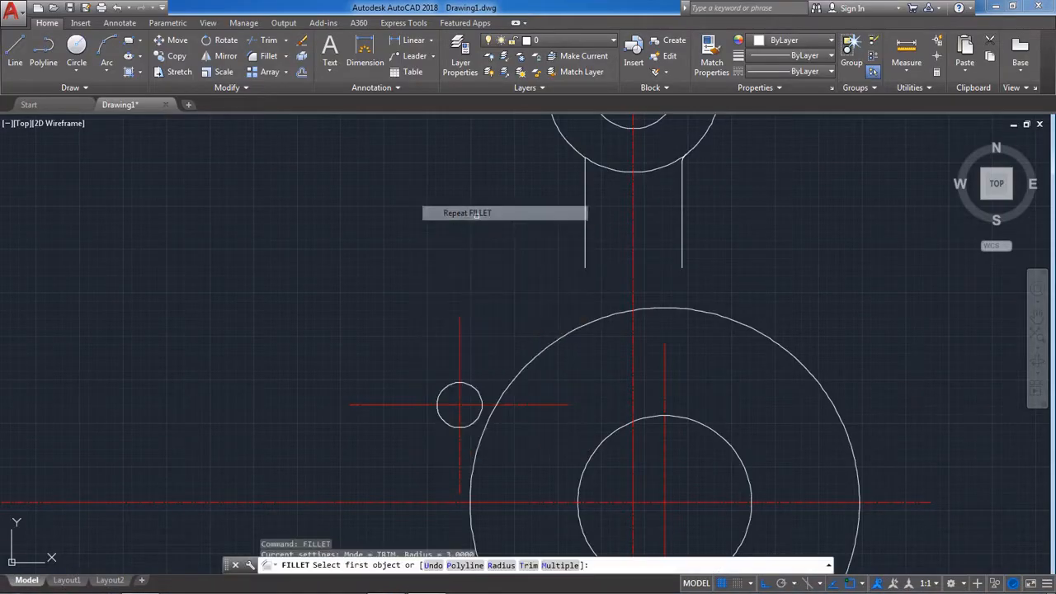
left_click(583, 175)
scroll(536, 215, "down", 4)
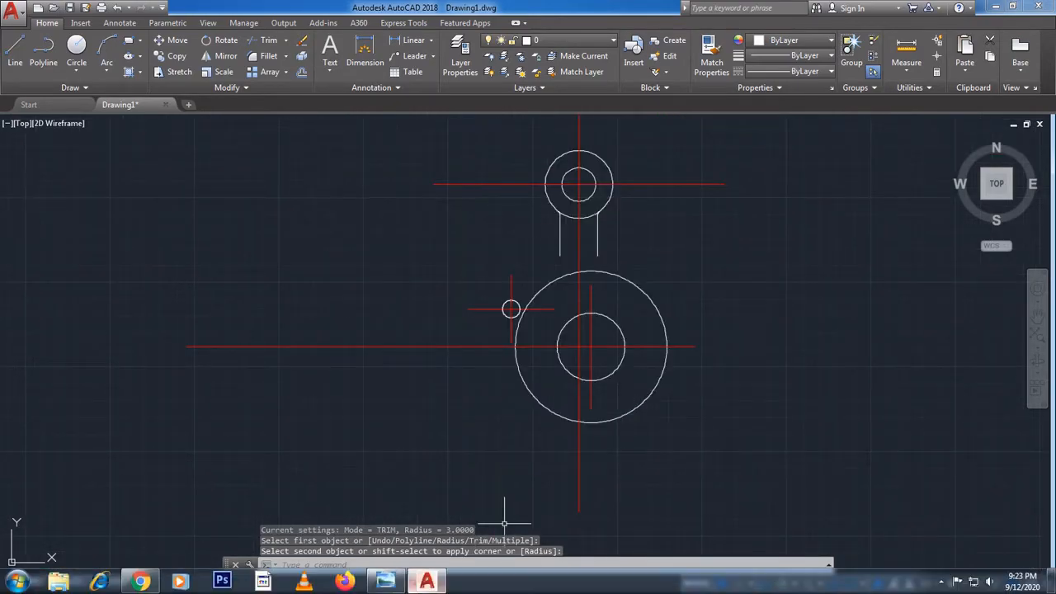
Consult the reference image and fillet the large hook circle and the right shank line with radius 50.
left_click(385, 581)
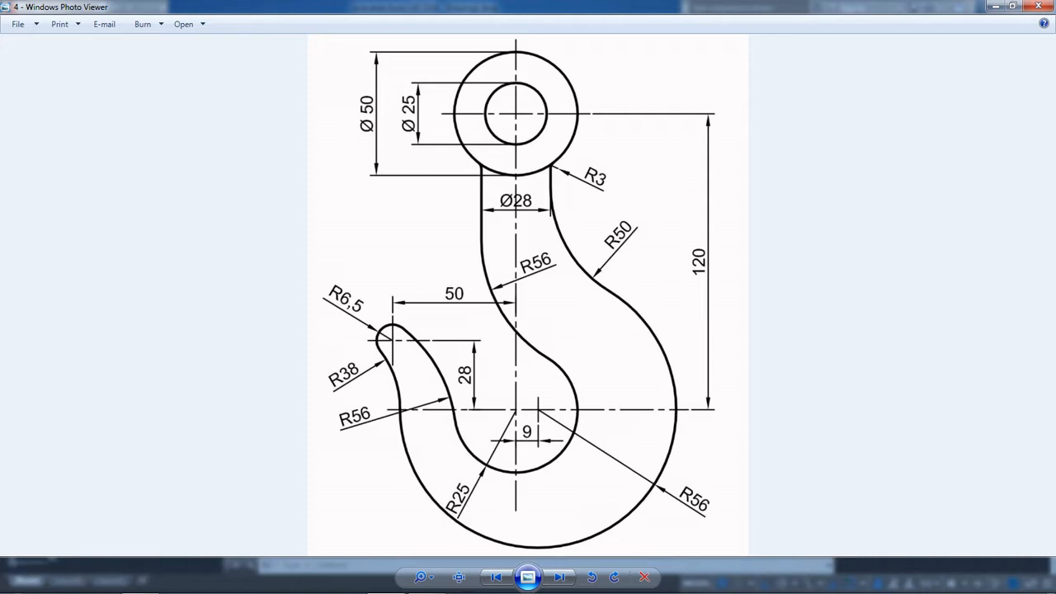
left_click(429, 578)
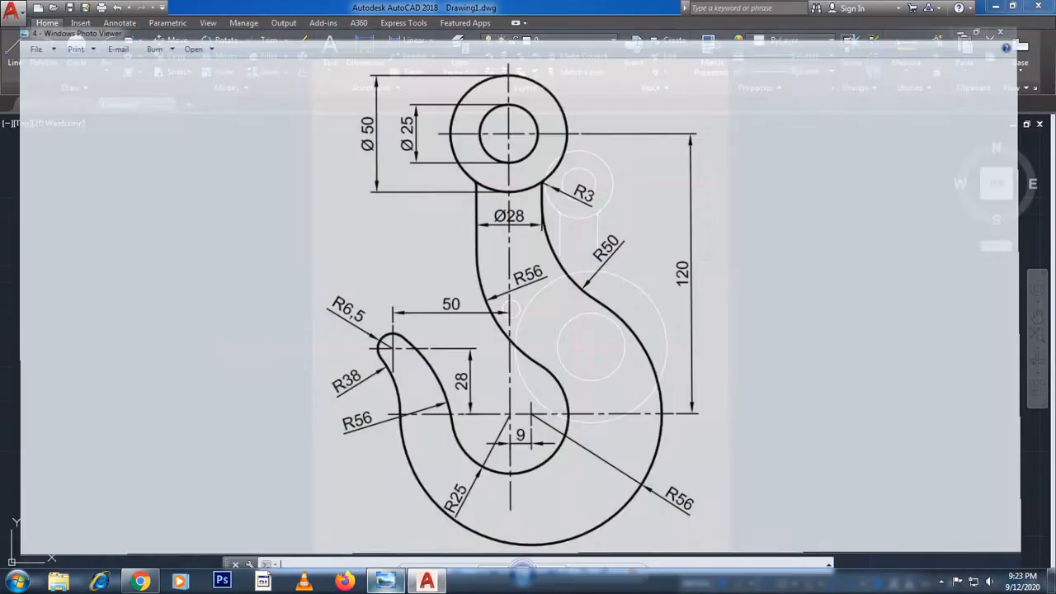
scroll(611, 264, "down", 3)
key("space")
scroll(613, 273, "up", 4)
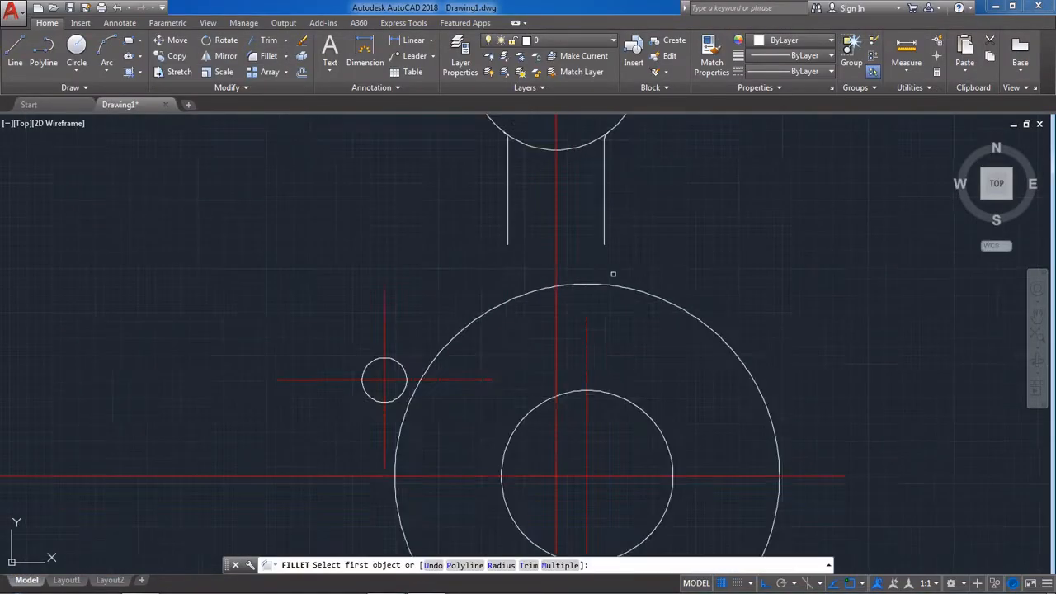
type("r")
key("Return")
type("50")
key("Return")
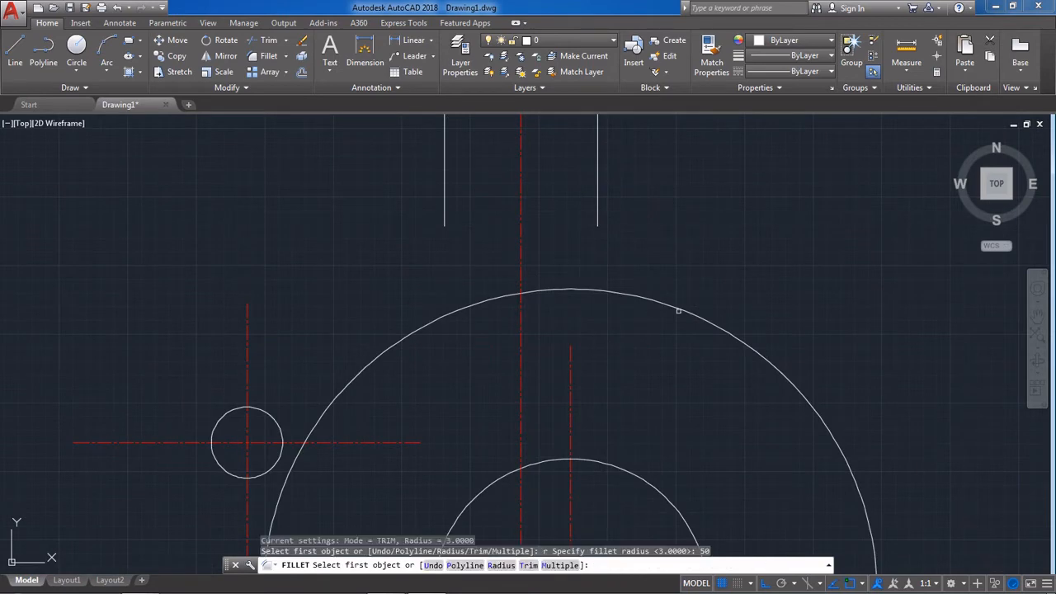
left_click(678, 310)
left_click(594, 190)
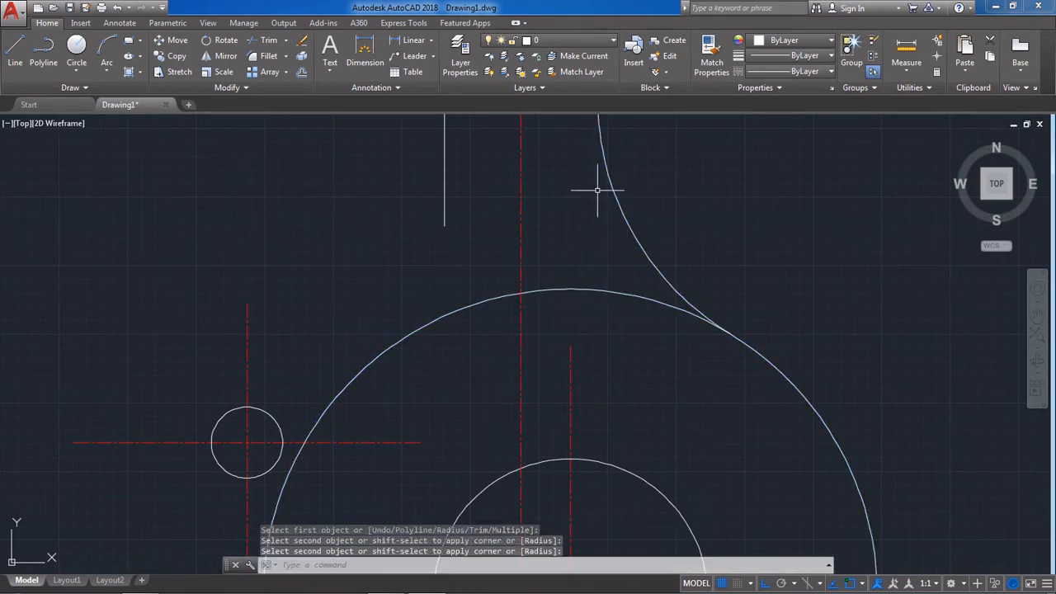
scroll(694, 315, "down", 4)
scroll(631, 239, "up", 3)
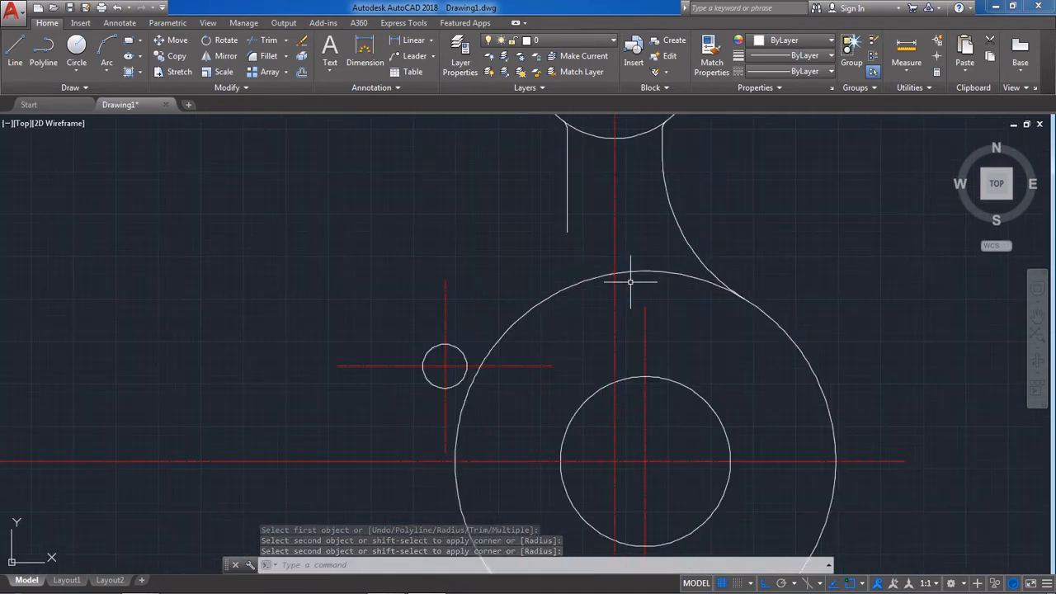
Examine the blend between the left shank side and the inner hook circle in Windows Photo Viewer and return to AutoCAD.
scroll(643, 215, "down", 4)
scroll(626, 188, "up", 4)
left_click(382, 580)
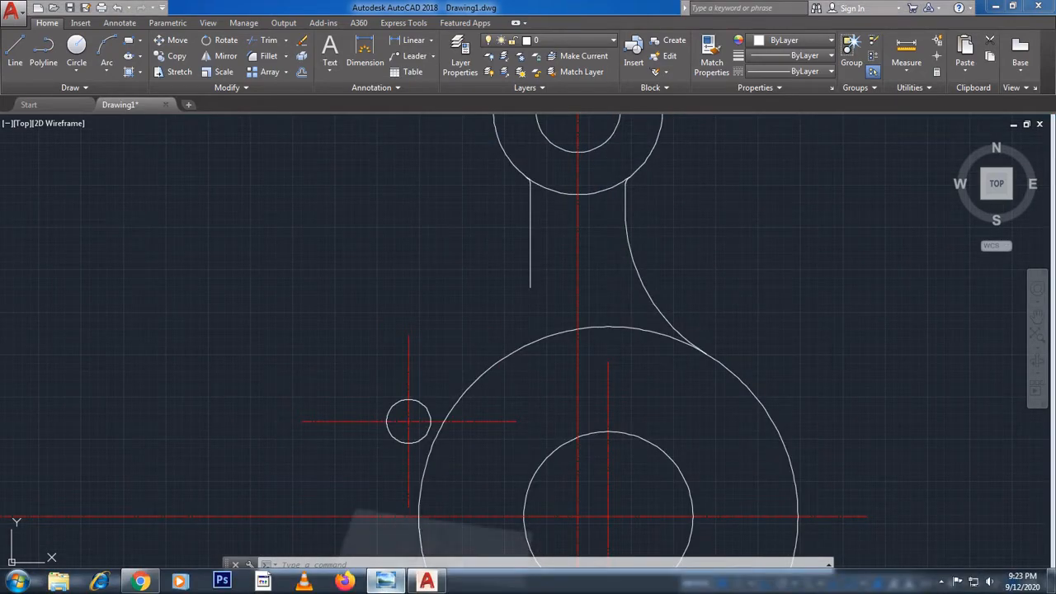
scroll(528, 302, "up", 5)
scroll(528, 302, "down", 6)
scroll(528, 302, "down", 1)
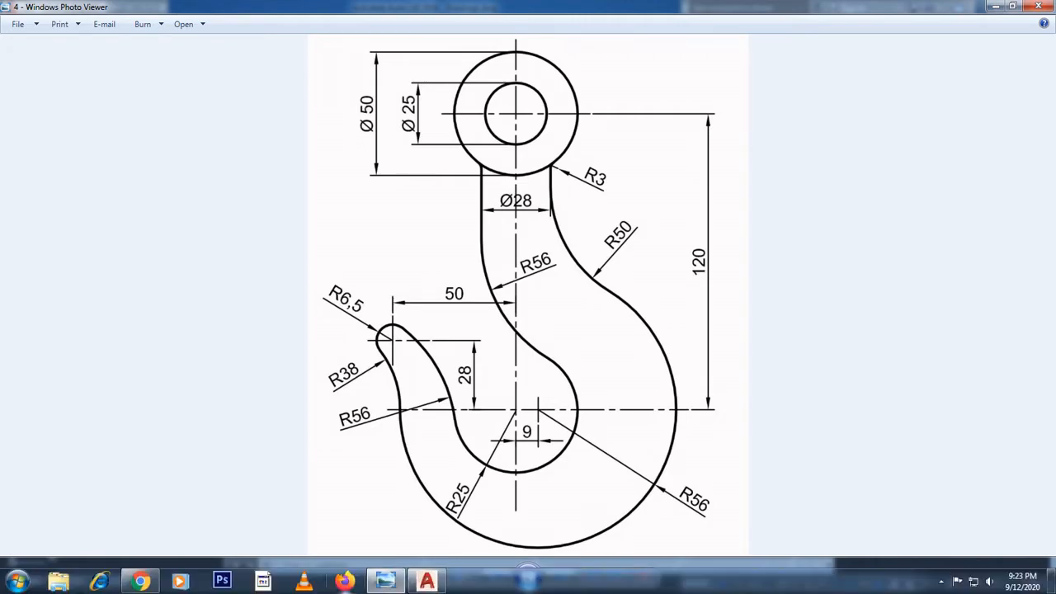
left_click(426, 581)
left_click(302, 72)
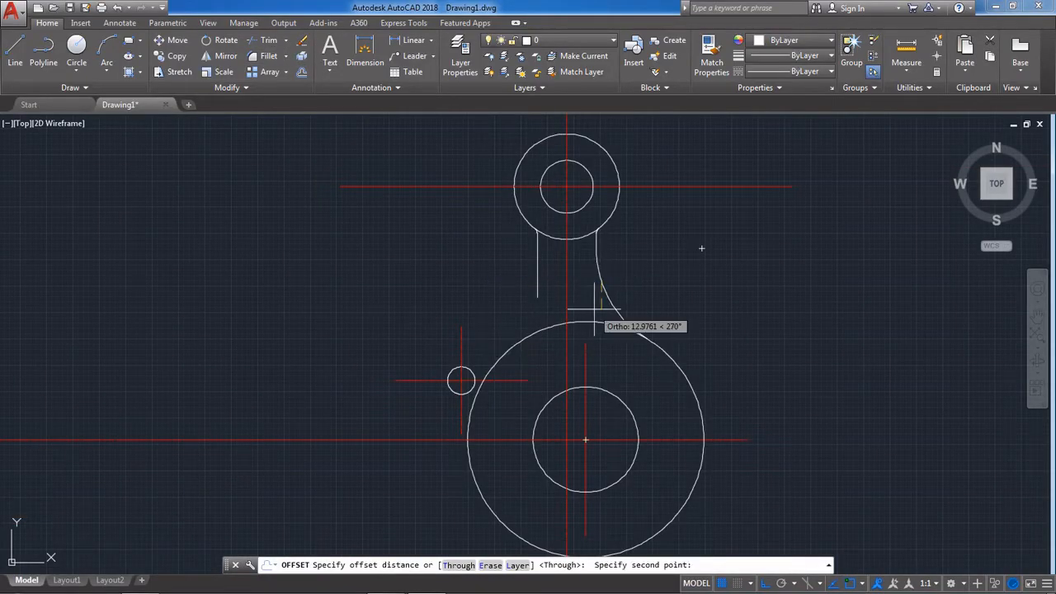
key("F8")
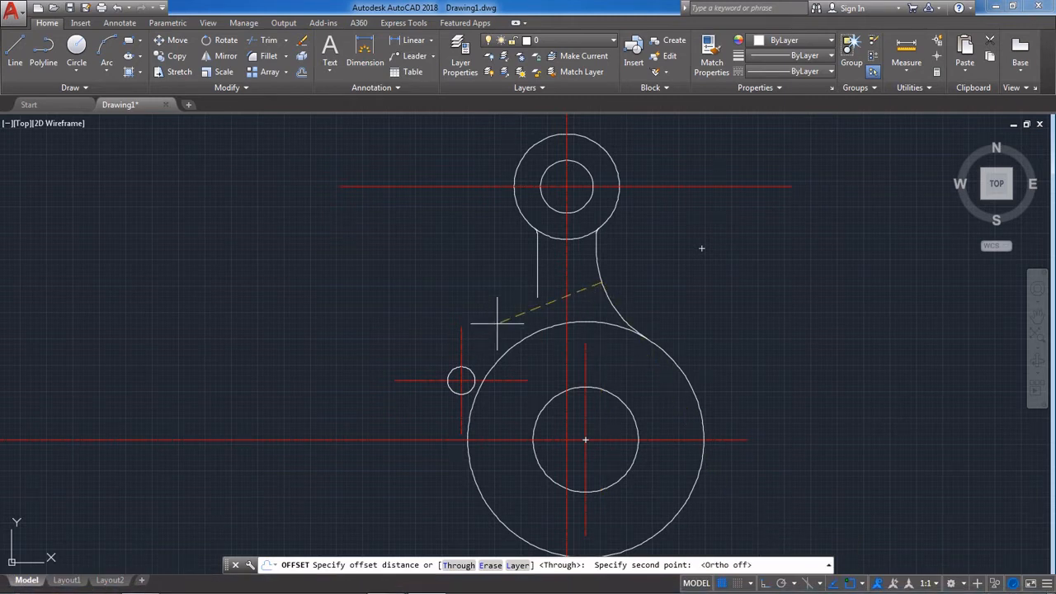
type("6")
key("Return")
left_click(604, 291)
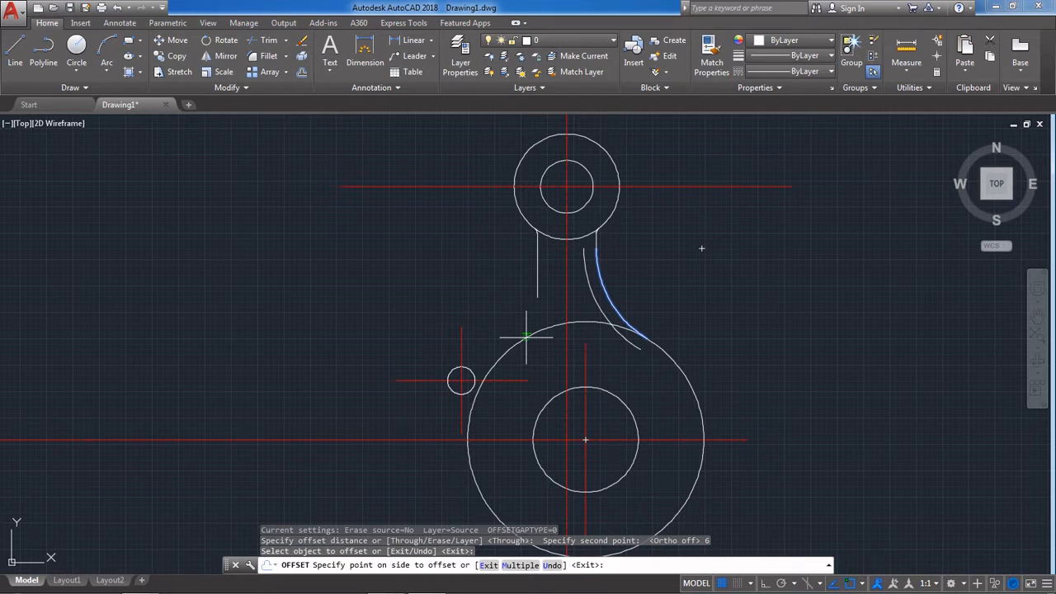
key("Escape")
scroll(582, 278, "up", 3)
scroll(550, 288, "down", 5)
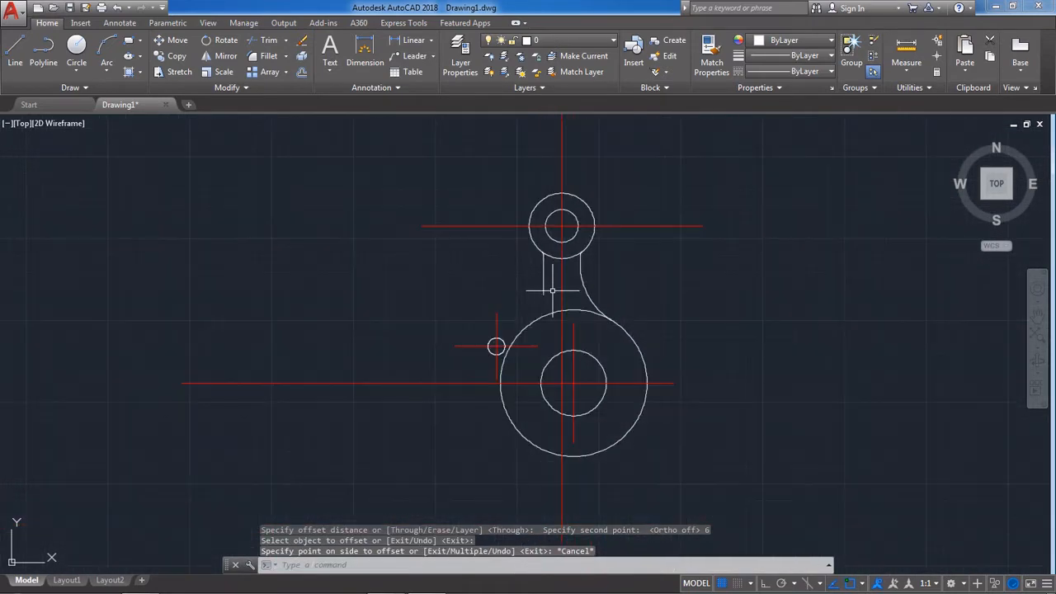
scroll(562, 268, "up", 2)
Check the inner blend radius in the reference image and fillet the inner hook circle and left shank line with radius 56.
left_click(377, 577)
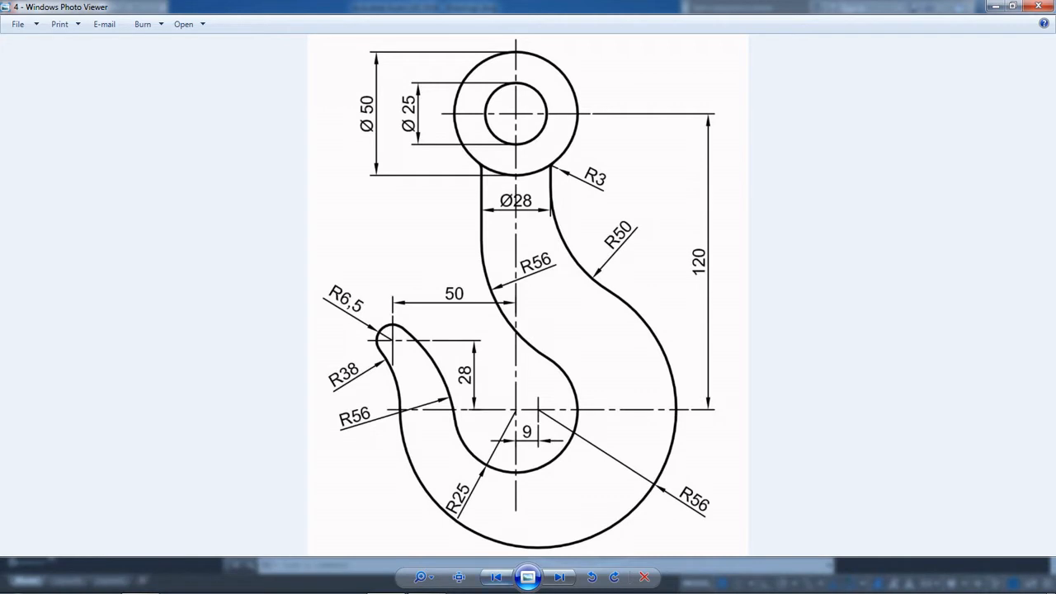
left_click(428, 578)
scroll(548, 305, "up", 4)
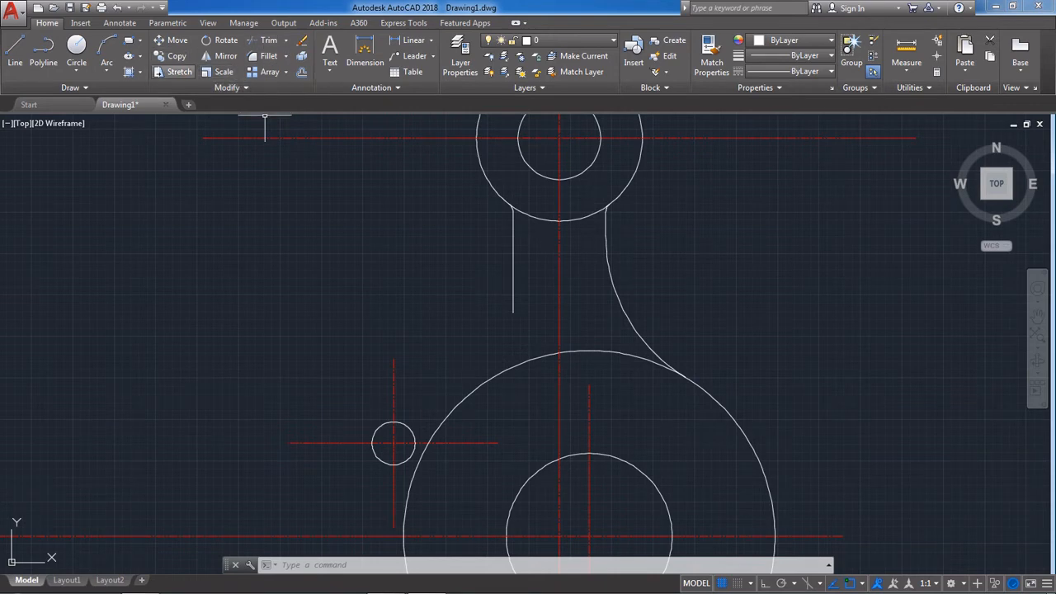
scroll(462, 226, "up", 4)
scroll(500, 314, "down", 4)
scroll(490, 198, "up", 2)
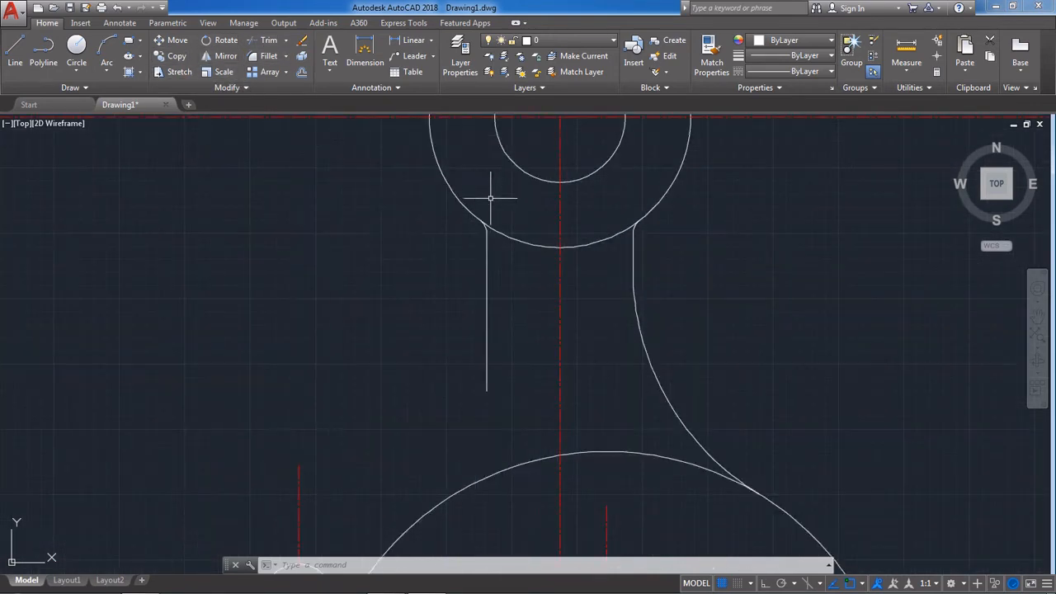
left_click(269, 56)
scroll(569, 326, "down", 3)
scroll(559, 358, "up", 2)
type("r")
key("Return")
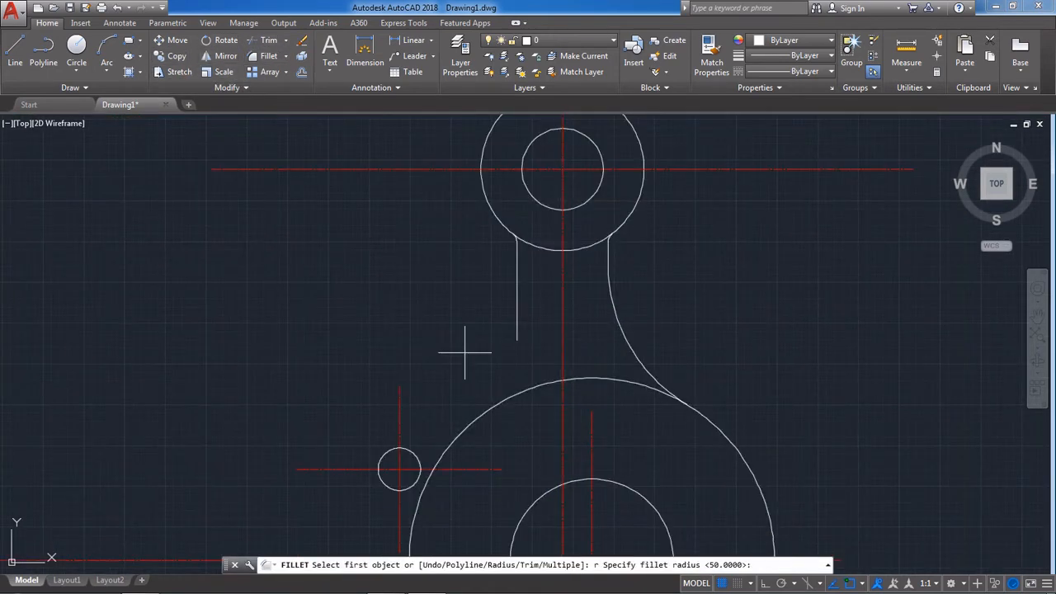
type("56")
key("Return")
left_click(624, 486)
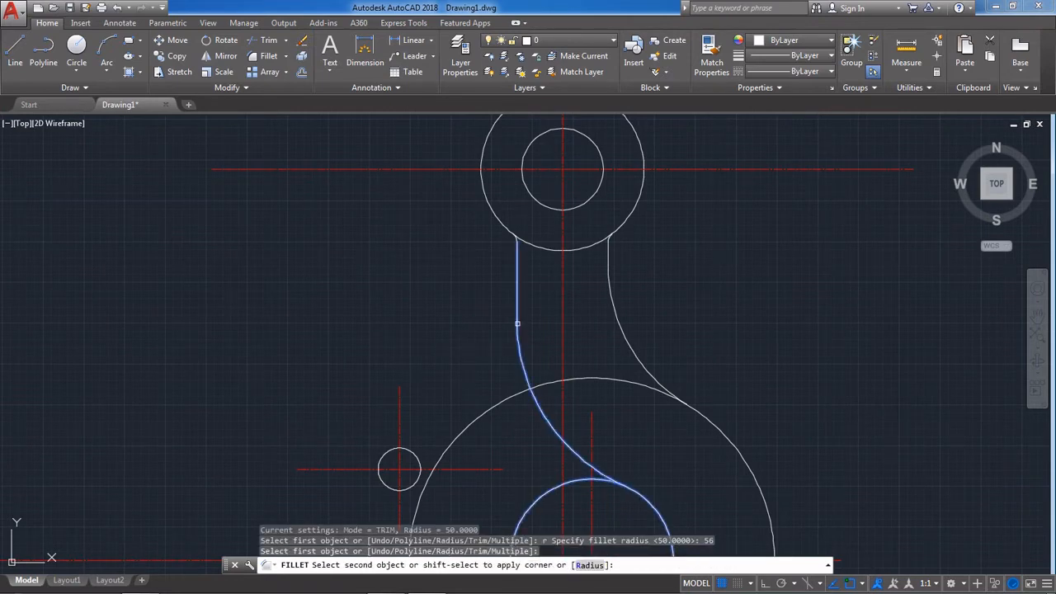
left_click(517, 323)
scroll(615, 330, "up", 2)
scroll(608, 347, "down", 4)
scroll(607, 396, "up", 4)
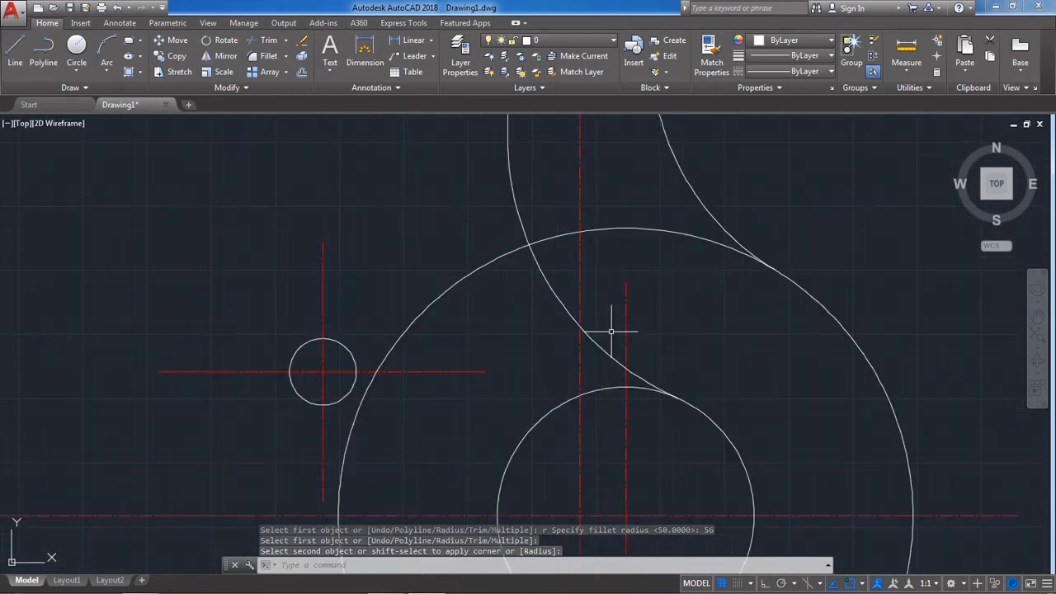
Examine the hook tip's dimensions and blending radii up close in Windows Photo Viewer and return to AutoCAD.
left_click(382, 582)
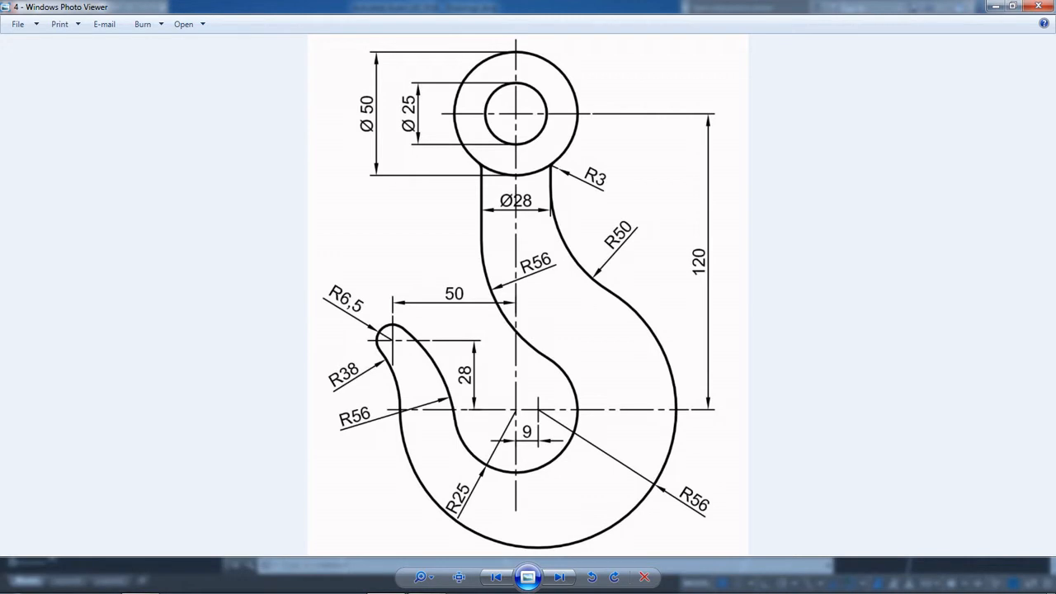
scroll(527, 434, "up", 2)
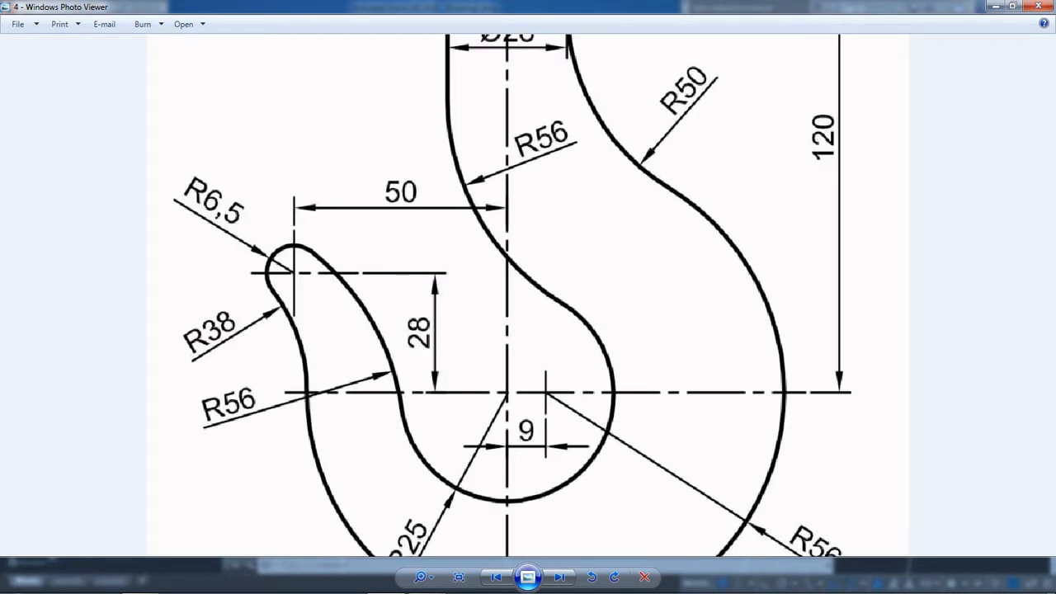
left_click(426, 577)
scroll(448, 478, "down", 3)
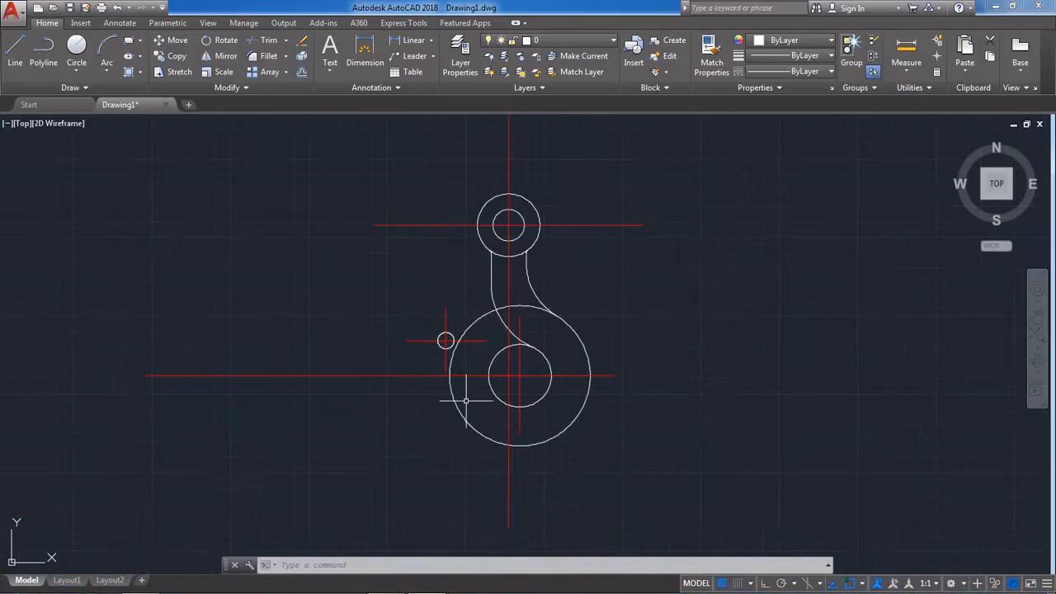
Check the hook tip's outer blend radius in the reference image and fillet the large hook circle and small tip circle with radius 38.
scroll(447, 378, "up", 3)
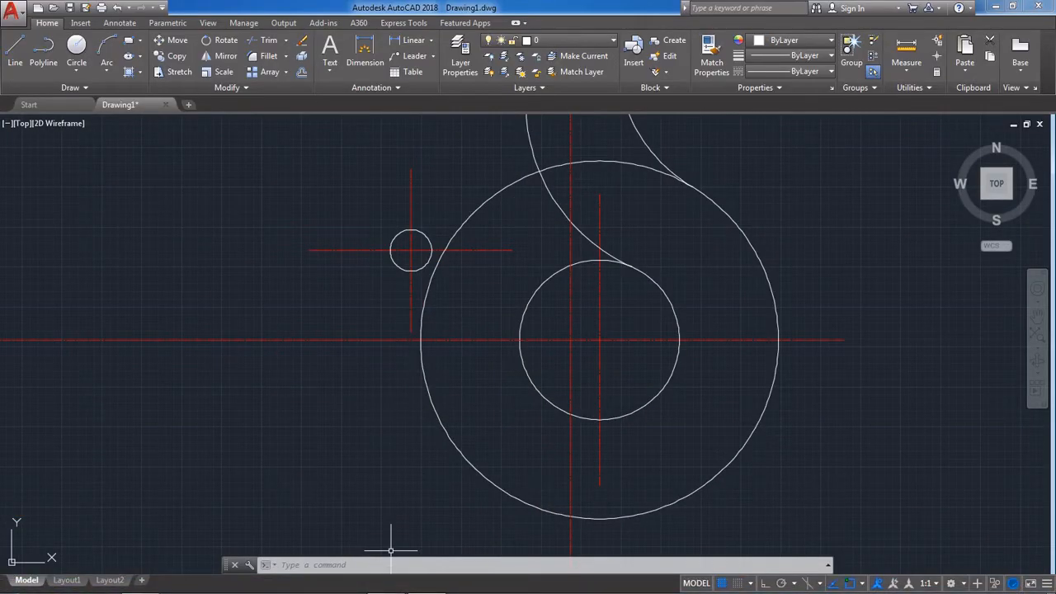
left_click(384, 579)
scroll(527, 347, "down", 2)
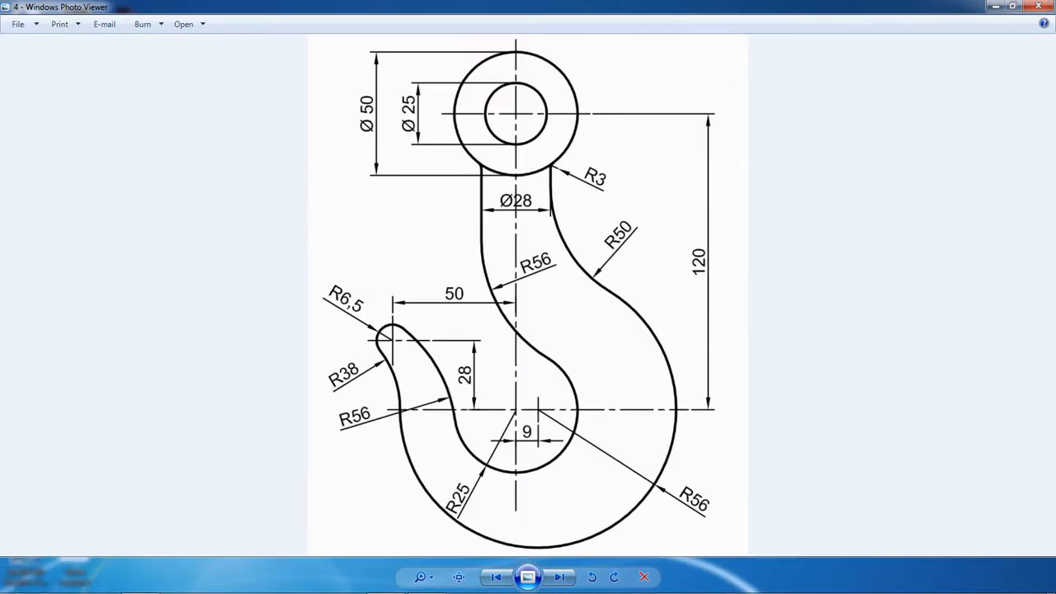
left_click(427, 577)
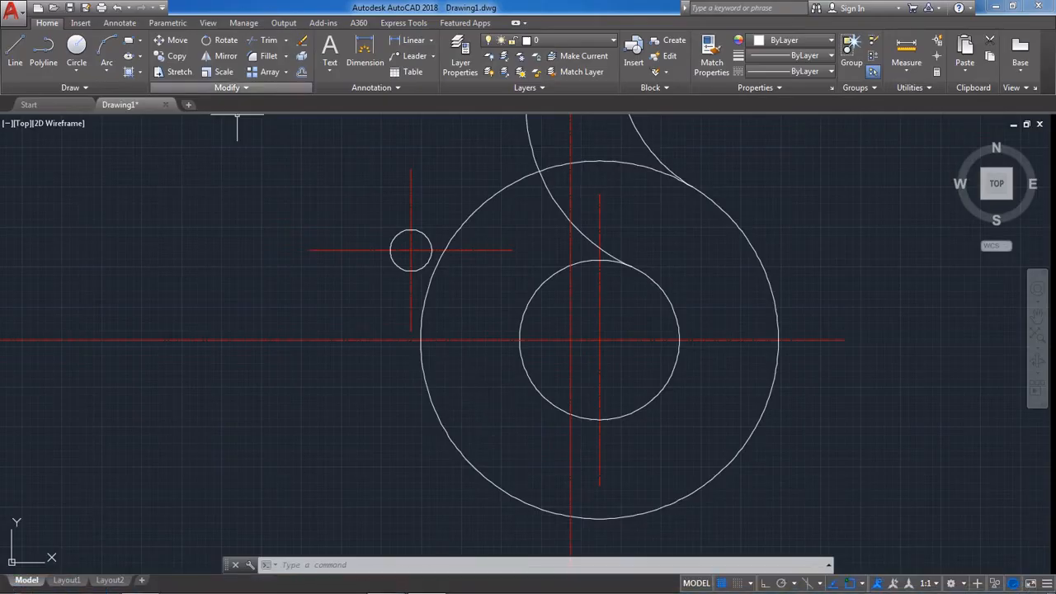
left_click(269, 55)
type("r")
key("Return")
type("38")
key("Return")
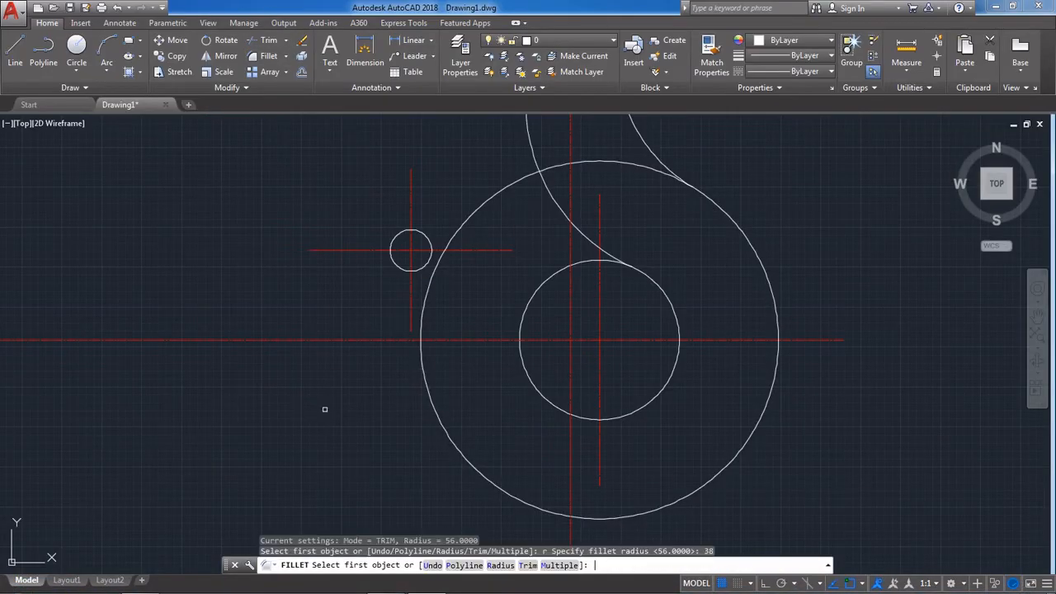
left_click(423, 307)
left_click(401, 270)
scroll(466, 282, "up", 1)
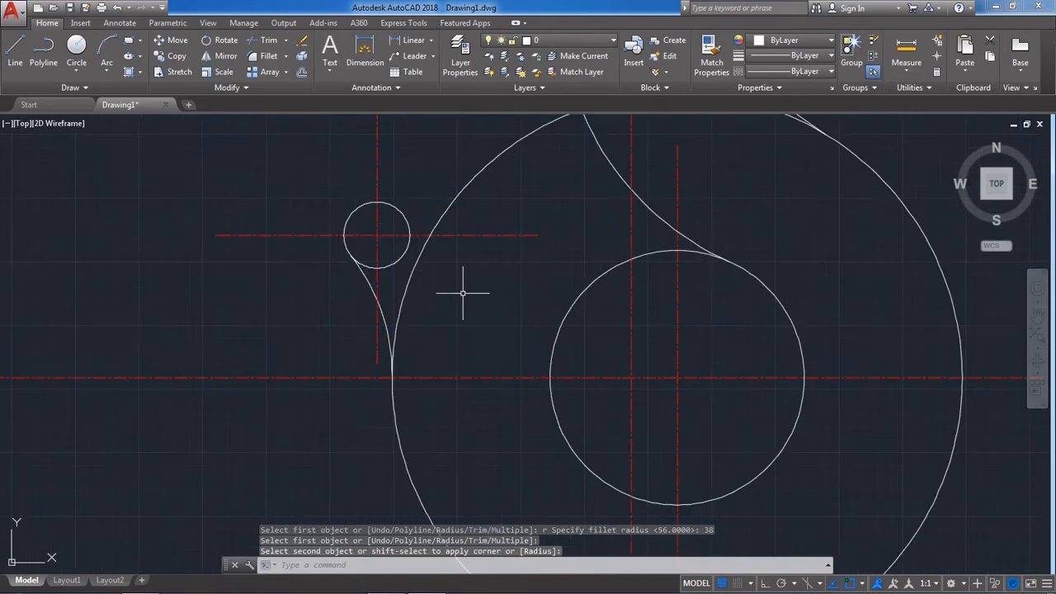
Examine the hook tip's inner blend radius up close in Windows Photo Viewer and return to AutoCAD.
scroll(462, 292, "down", 2)
middle_click_drag(462, 292, 381, 265)
left_click(386, 580)
scroll(528, 495, "up", 4)
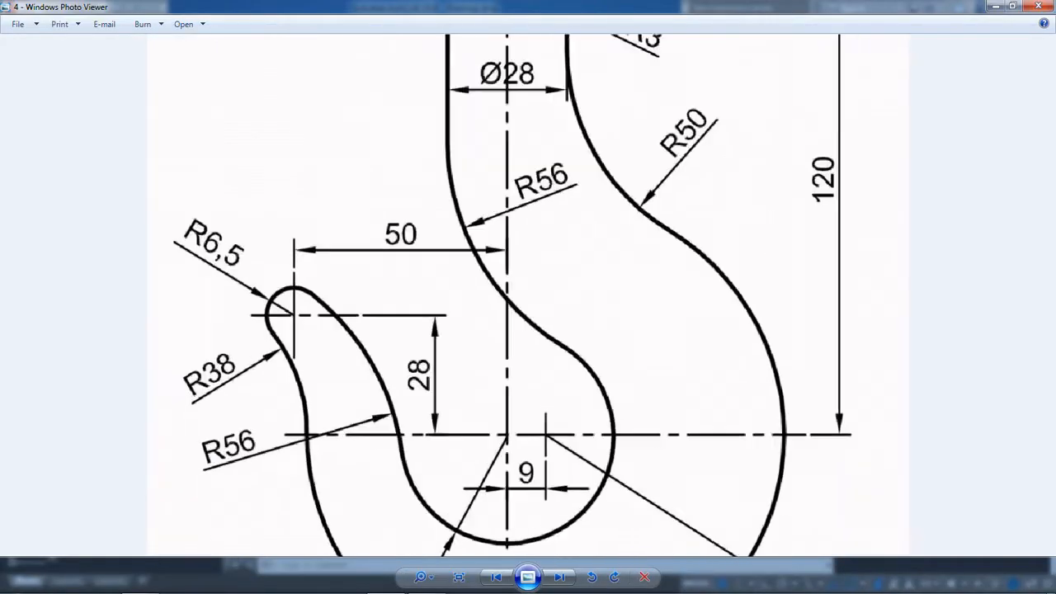
left_click(426, 581)
scroll(484, 360, "down", 1)
scroll(412, 304, "up", 2)
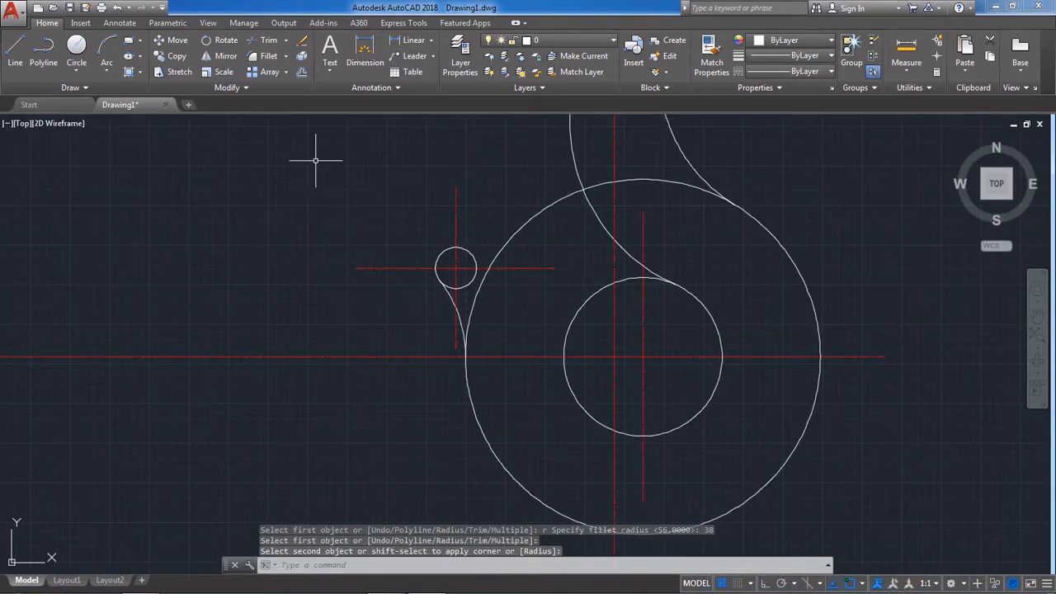
Try to fillet the full inner hook circle and the small tip circle with radius 56.
key("Escape")
key("Return")
type("r")
key("Return")
type("56")
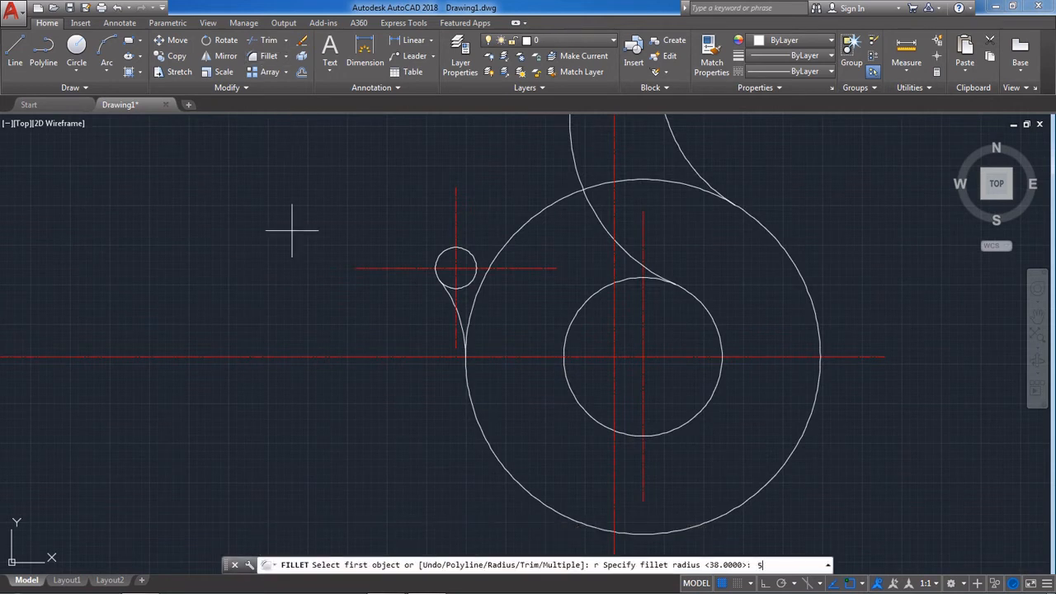
key("Return")
left_click(568, 337)
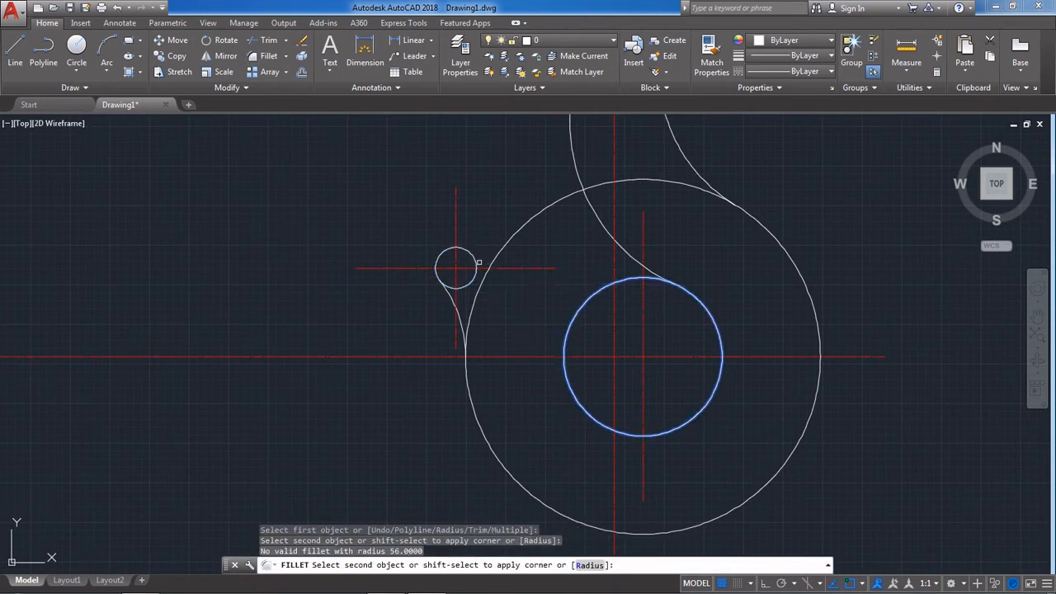
key("Escape")
key("Escape")
Compare with the reference image and trim the large hook circle's surplus arc between the right shank fillet and the tip blend.
scroll(511, 424, "down", 2)
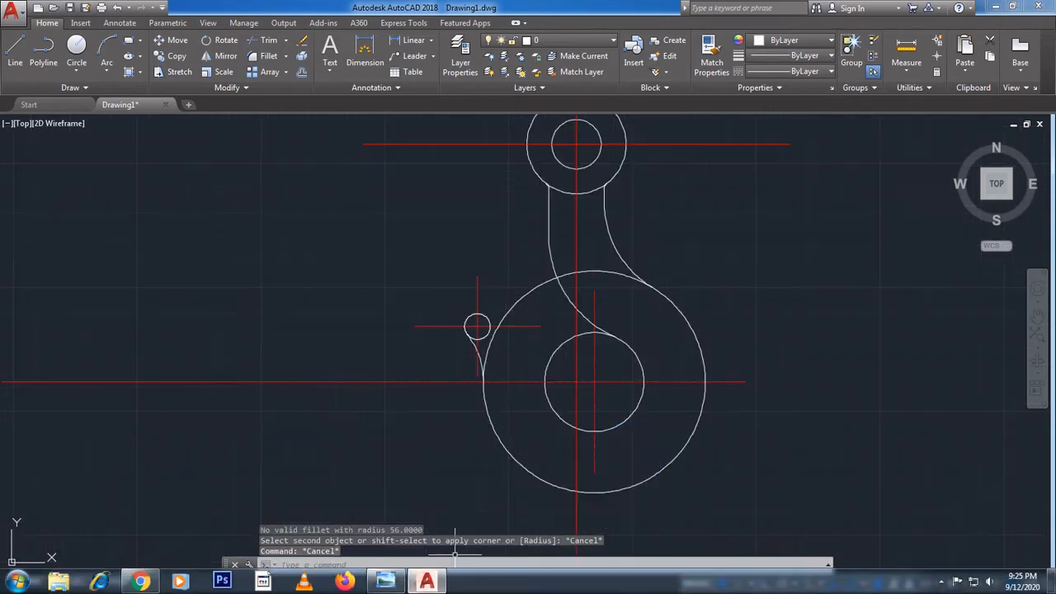
left_click(382, 582)
scroll(528, 315, "down", 2)
scroll(527, 321, "down", 1)
left_click(429, 583)
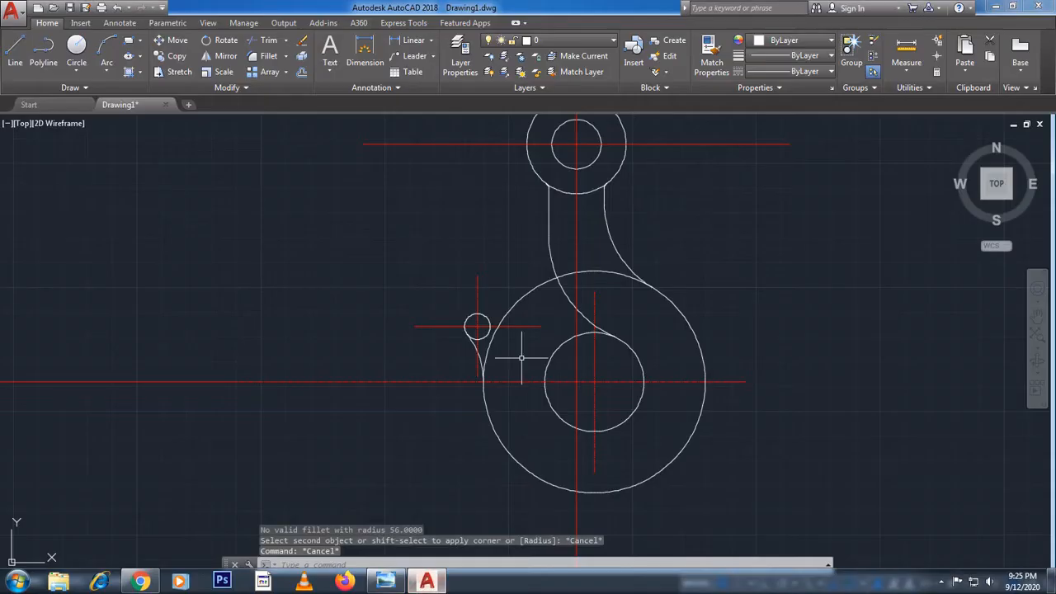
scroll(551, 334, "up", 1)
scroll(560, 325, "down", 2)
type("tr")
key("Return")
scroll(567, 318, "up", 2)
key("Return")
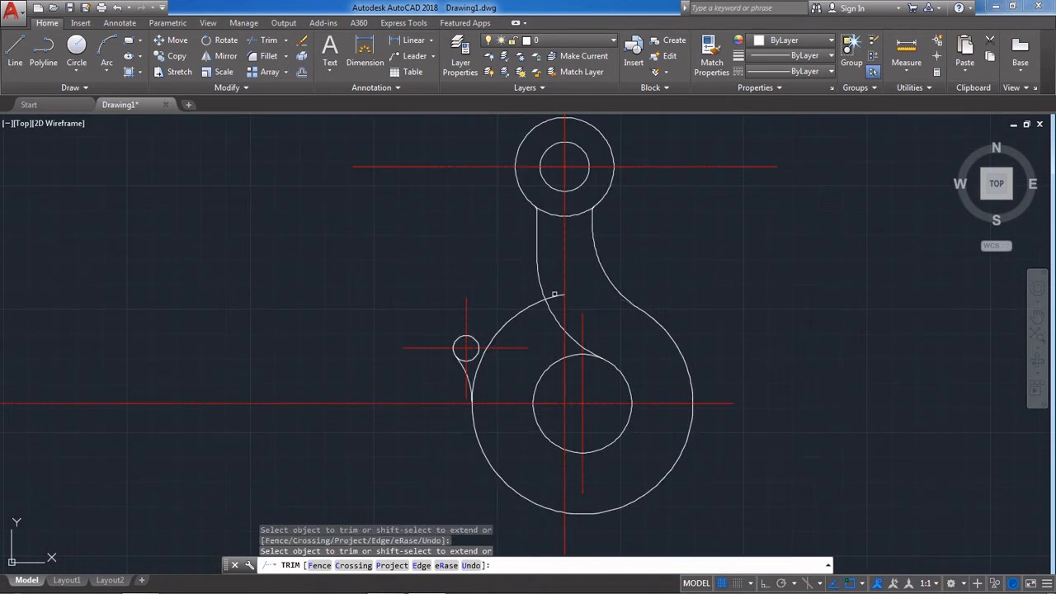
scroll(517, 336, "up", 5)
scroll(483, 288, "down", 3)
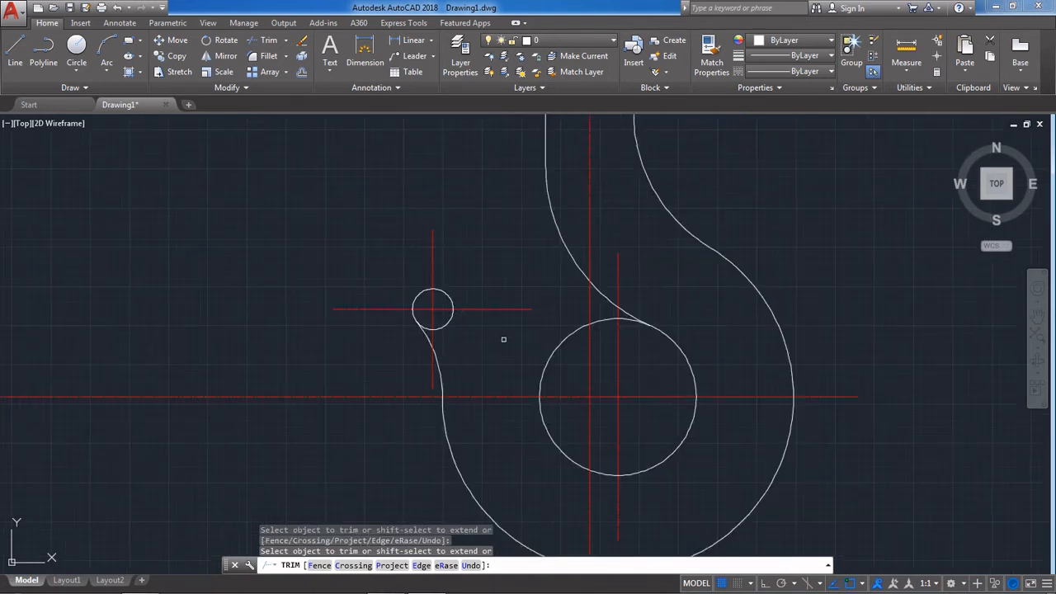
Trim the inner hook circle's surplus upper arc between the horizontal centreline and the left shank fillet.
left_click(581, 327)
scroll(586, 330, "up", 2)
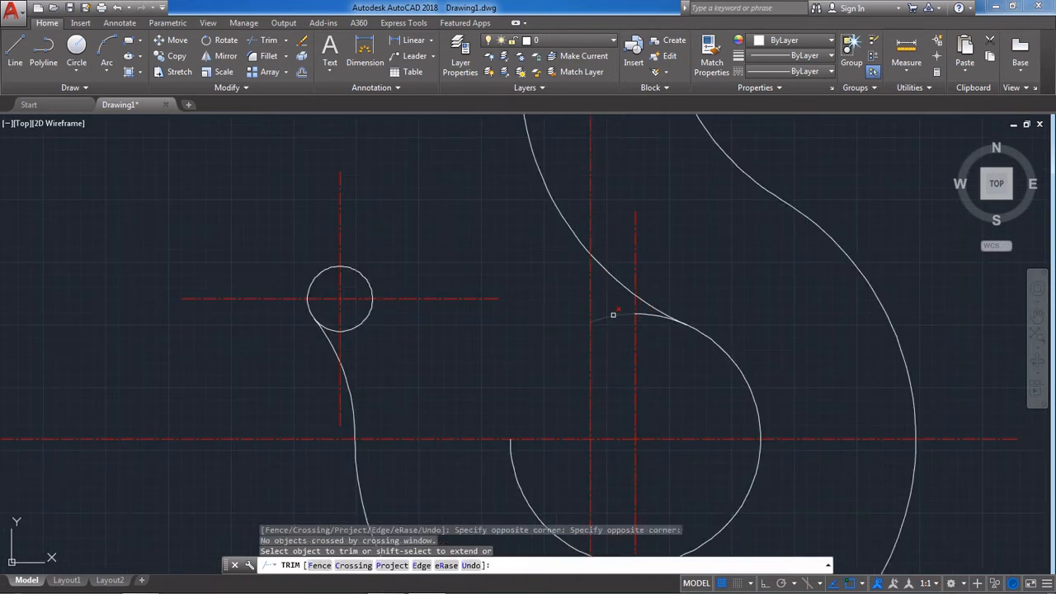
scroll(613, 308, "up", 4)
scroll(663, 325, "down", 4)
scroll(542, 312, "down", 4)
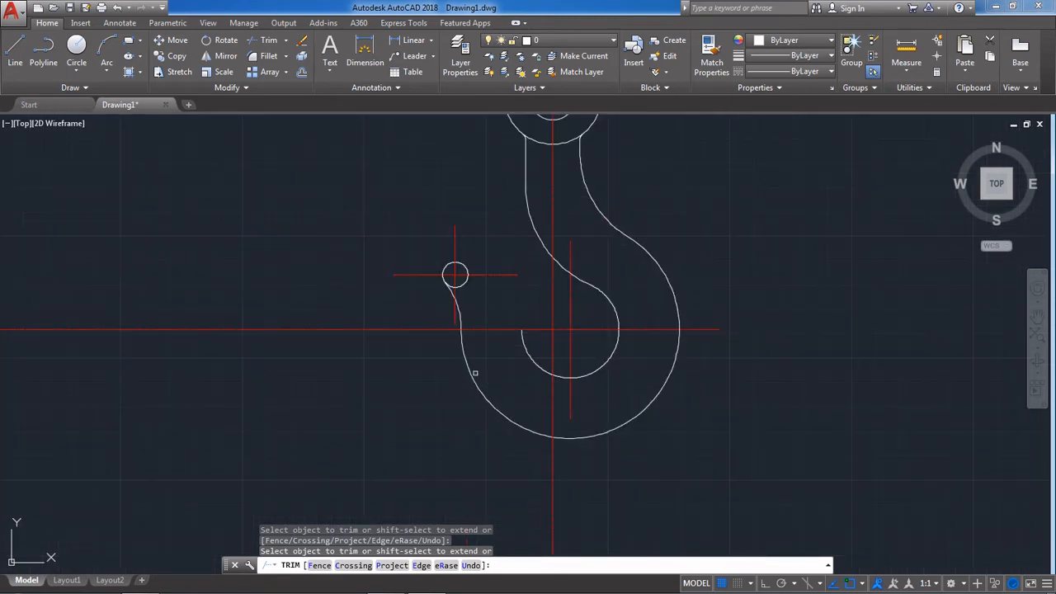
key("Escape")
Inspect the trimmed hook outline and compare it with the reference image in Windows Photo Viewer, returning to AutoCAD.
scroll(445, 284, "up", 5)
scroll(578, 346, "down", 6)
scroll(742, 396, "up", 3)
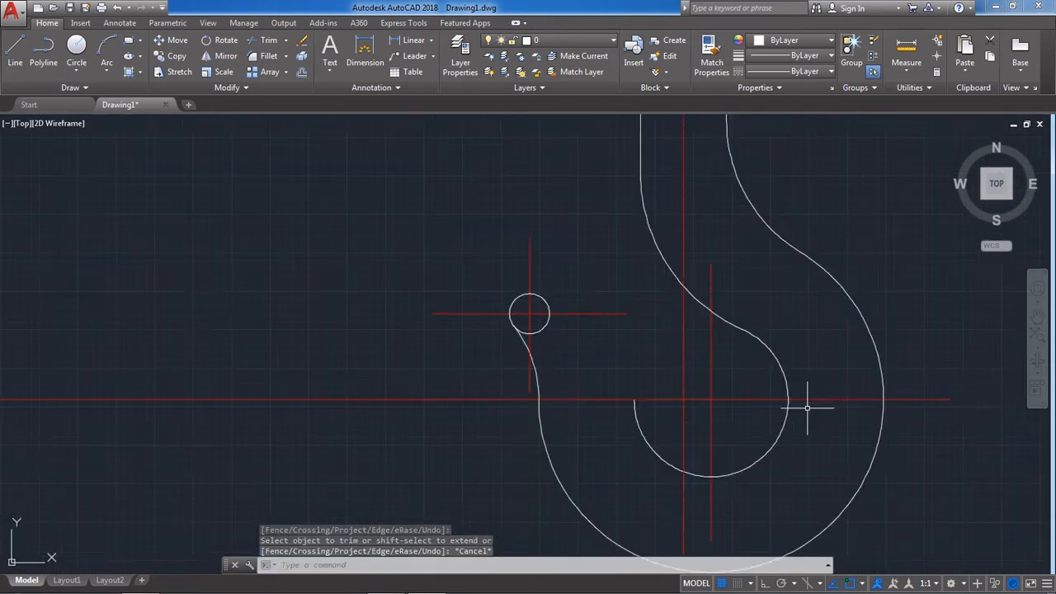
scroll(807, 408, "up", 2)
scroll(655, 358, "down", 4)
left_click(387, 582)
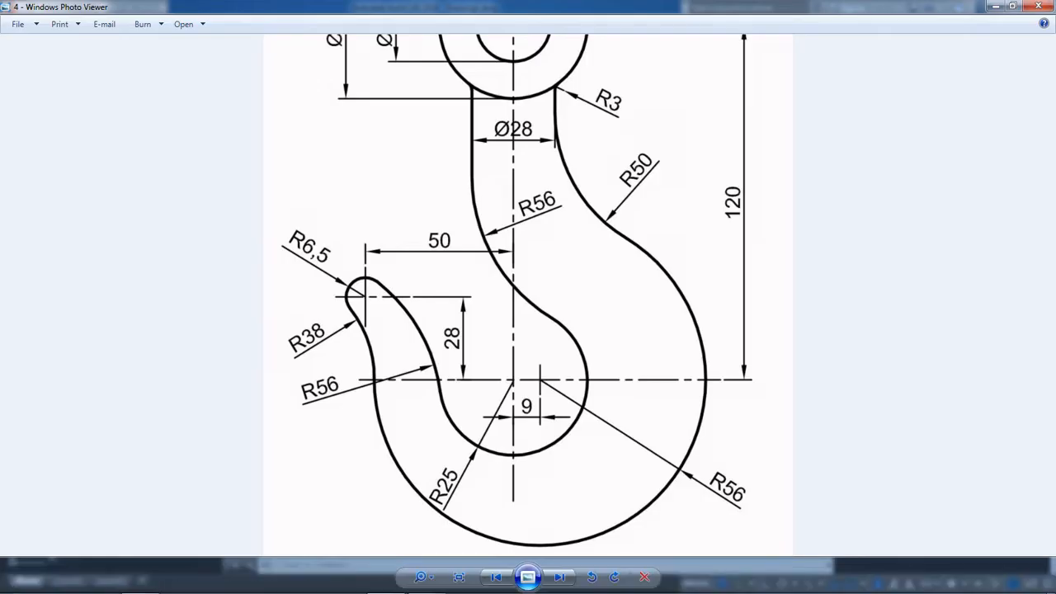
left_click(427, 581)
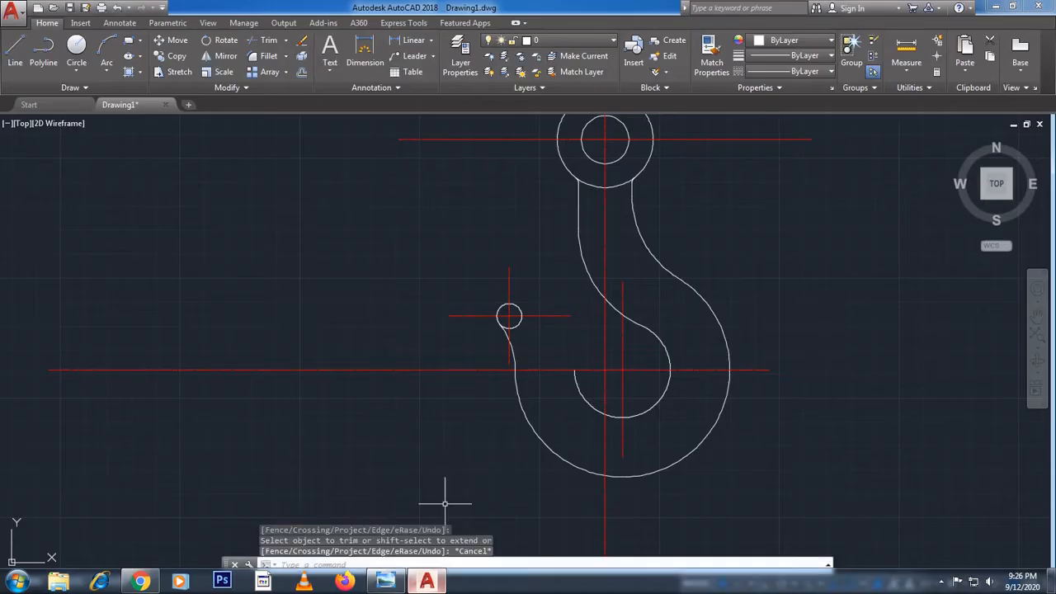
Try to fillet the trimmed inner hook arc and the small tip circle with radius 56.
scroll(570, 518, "up", 2)
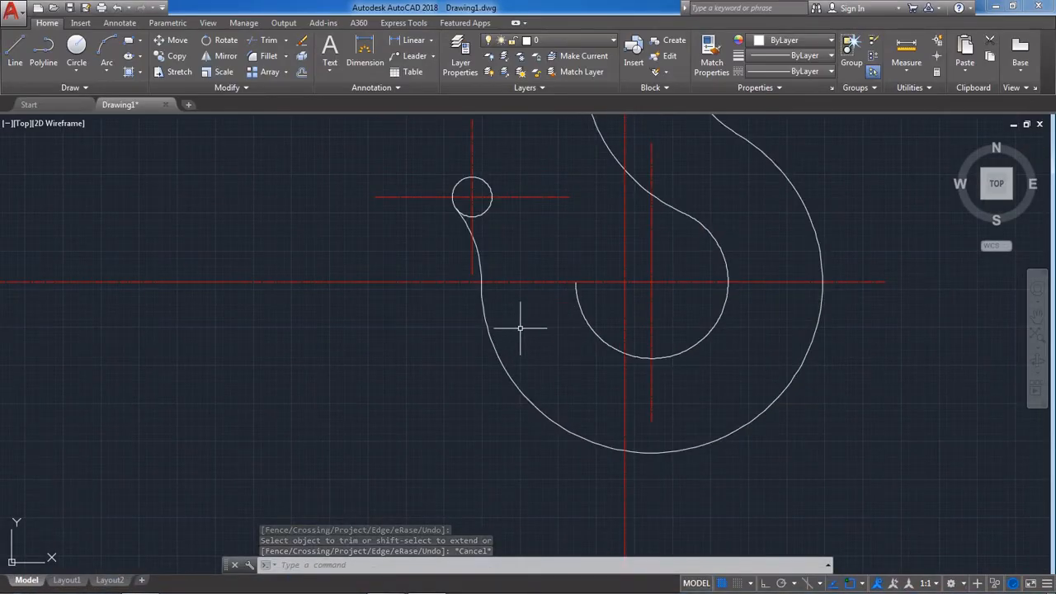
left_click(268, 55)
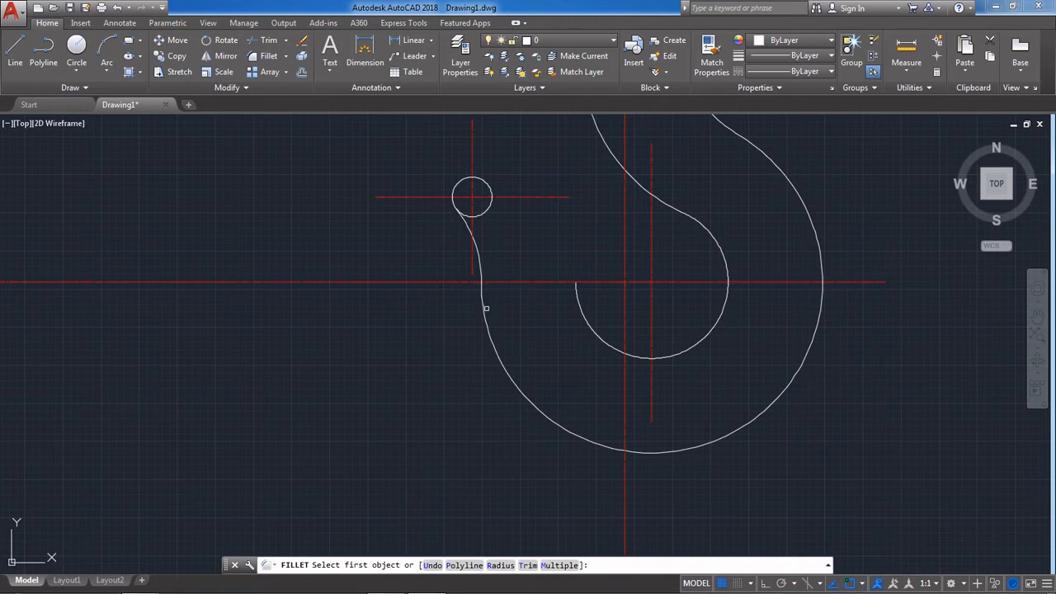
type("r")
key("Return")
type("56")
key("Return")
left_click(580, 311)
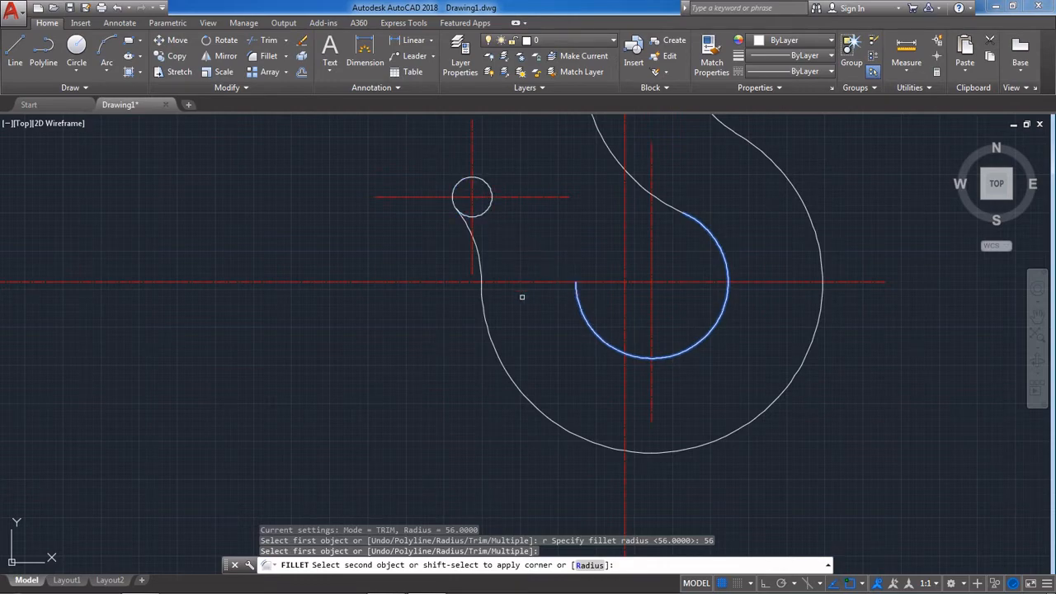
key("Escape")
key("Escape")
Recheck the reference image and draw a radius 56 circle tangent to the small tip circle and the inner hook arc.
left_click(379, 581)
scroll(526, 429, "down", 2)
scroll(525, 429, "up", 1)
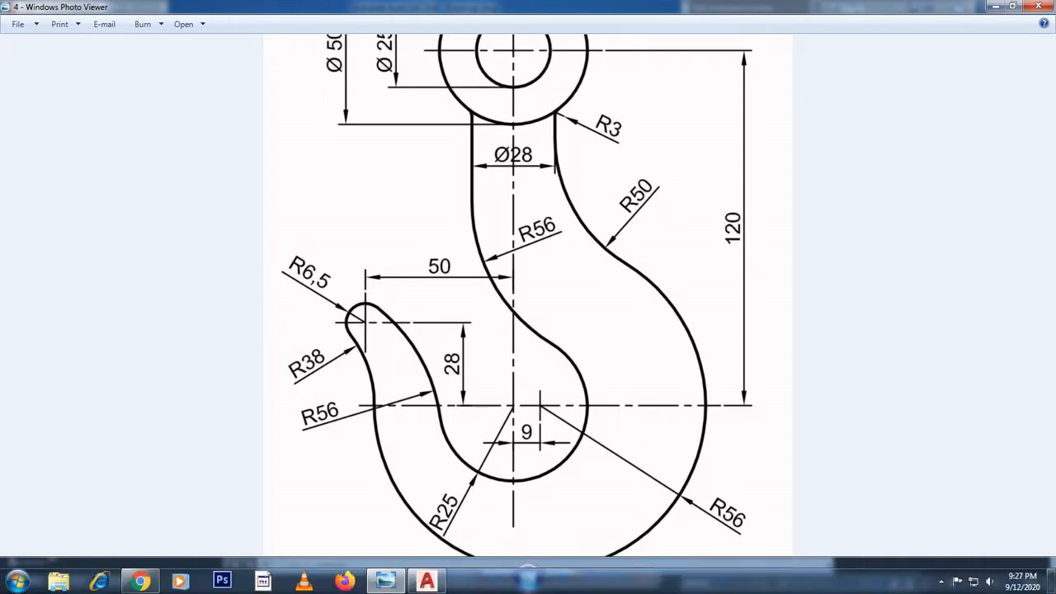
left_click(431, 582)
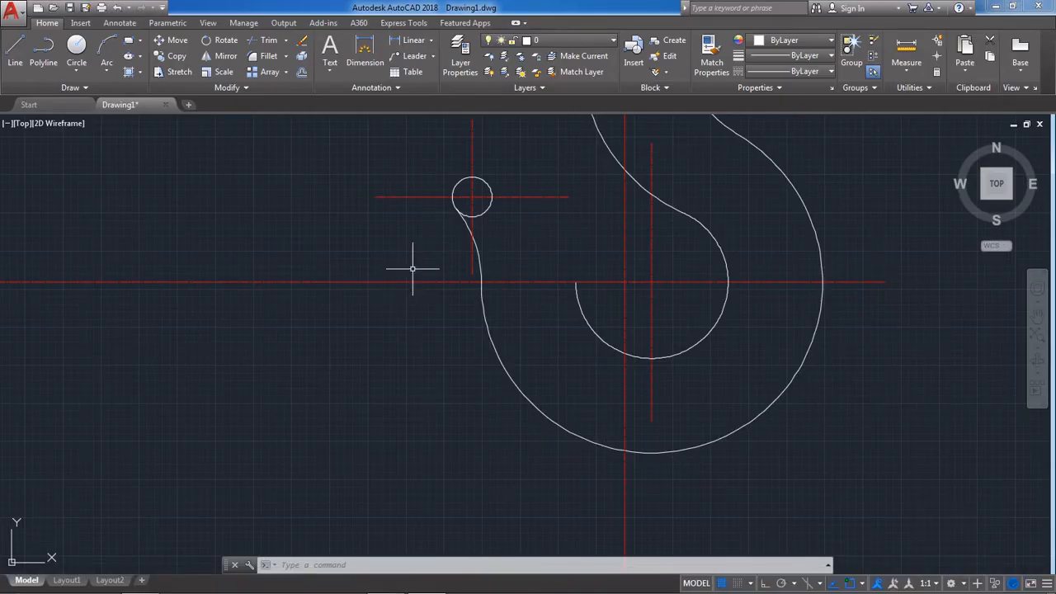
left_click(76, 72)
left_click(94, 207)
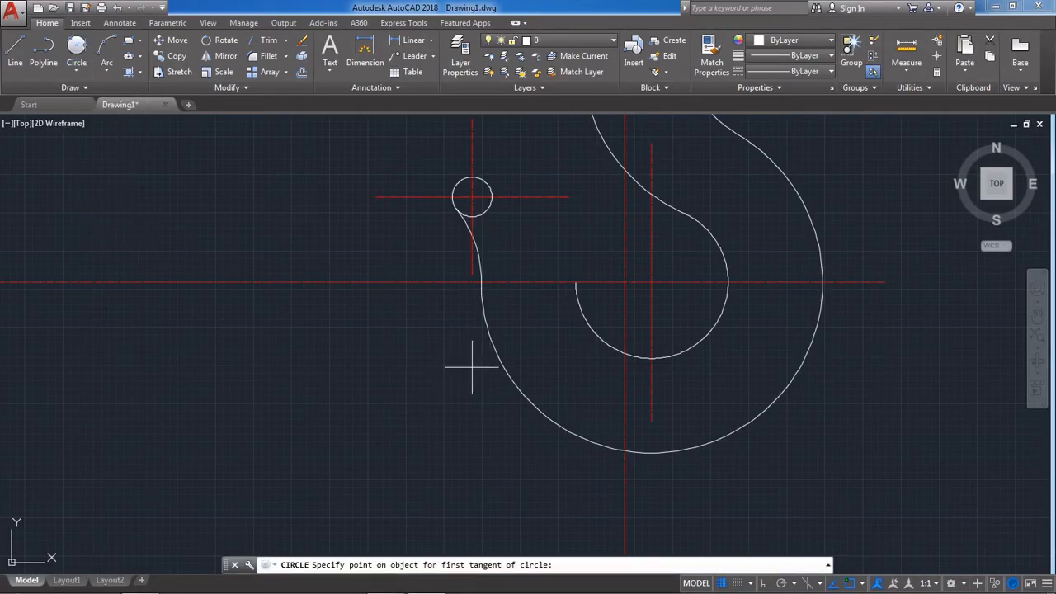
left_click(487, 185)
left_click(517, 315)
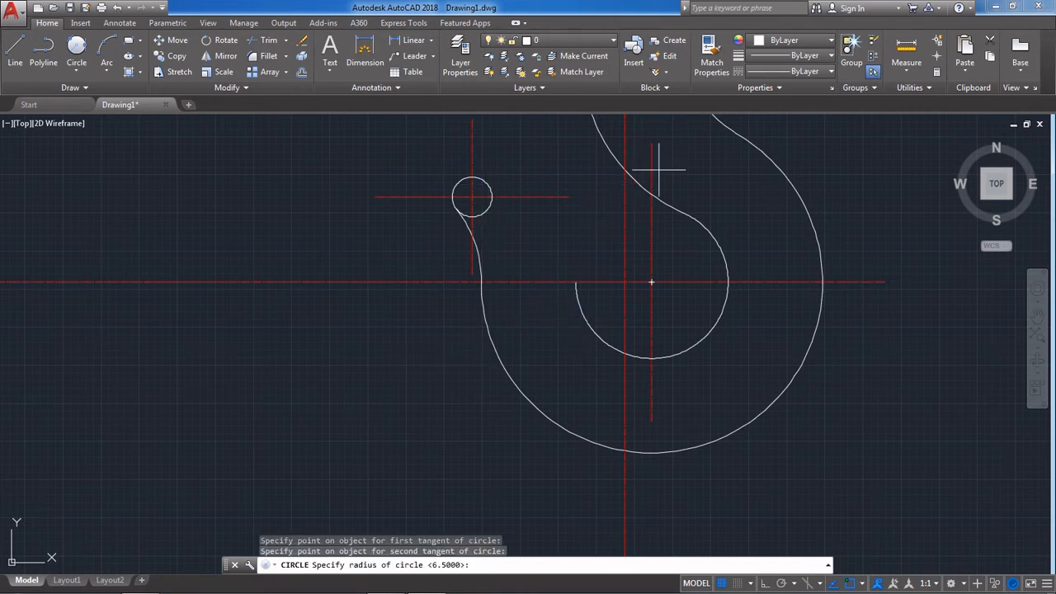
type("56")
key("Return")
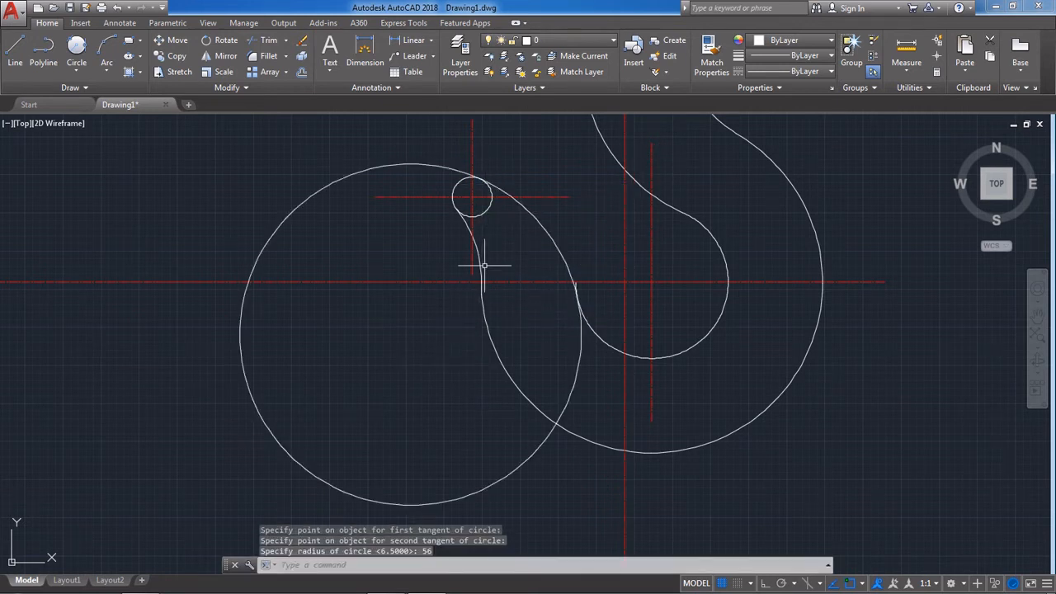
Trim away the surplus left and lower parts of the radius 56 tangent circle, keeping its arc between the tip and the inner hook.
scroll(462, 297, "up", 5)
scroll(495, 365, "down", 6)
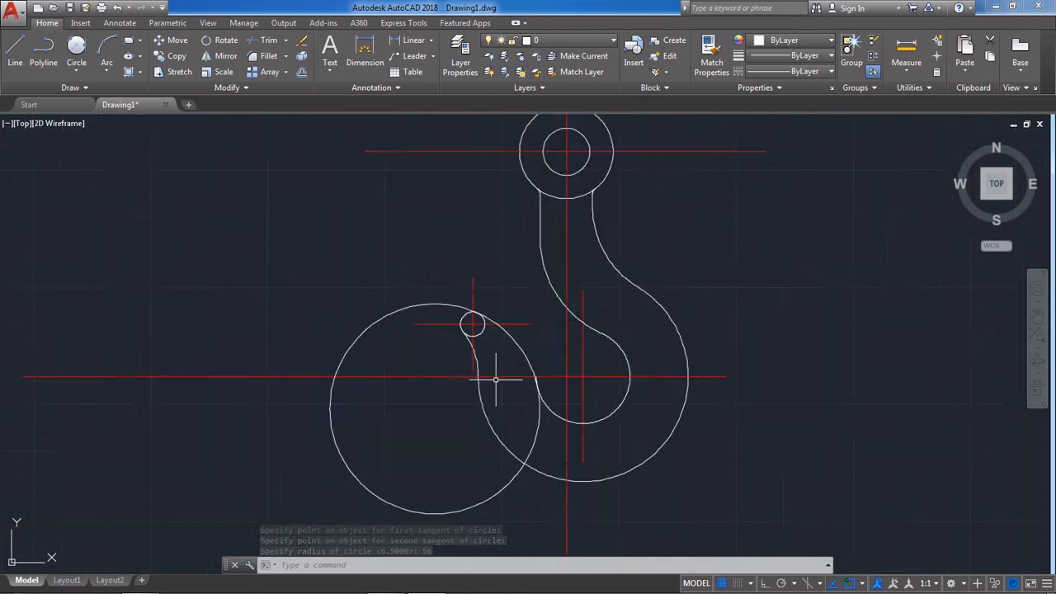
scroll(479, 350, "up", 5)
type("tr")
key("Return")
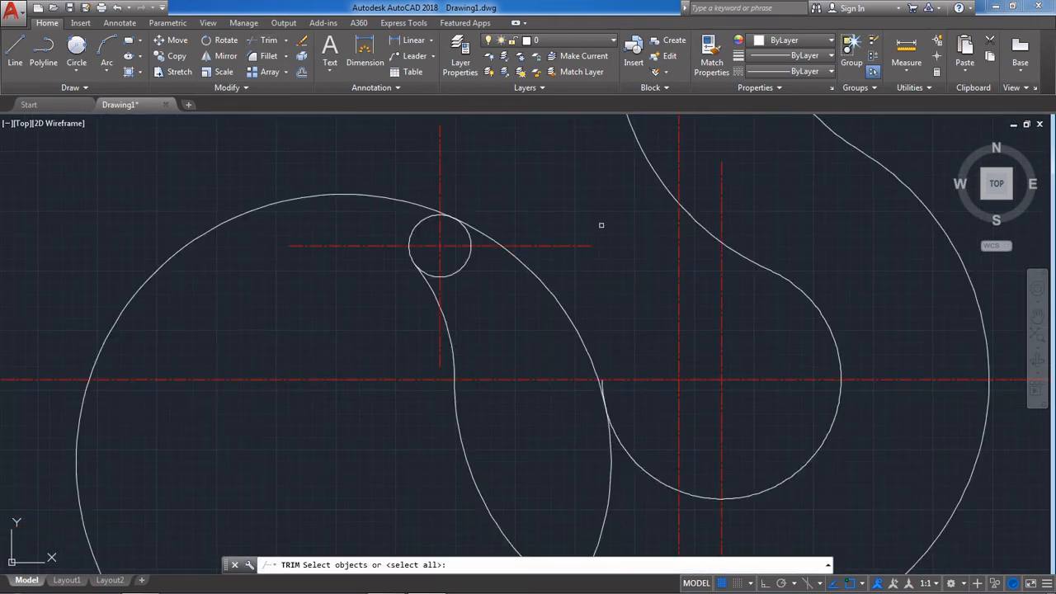
key("Escape")
type("tr")
key("Return")
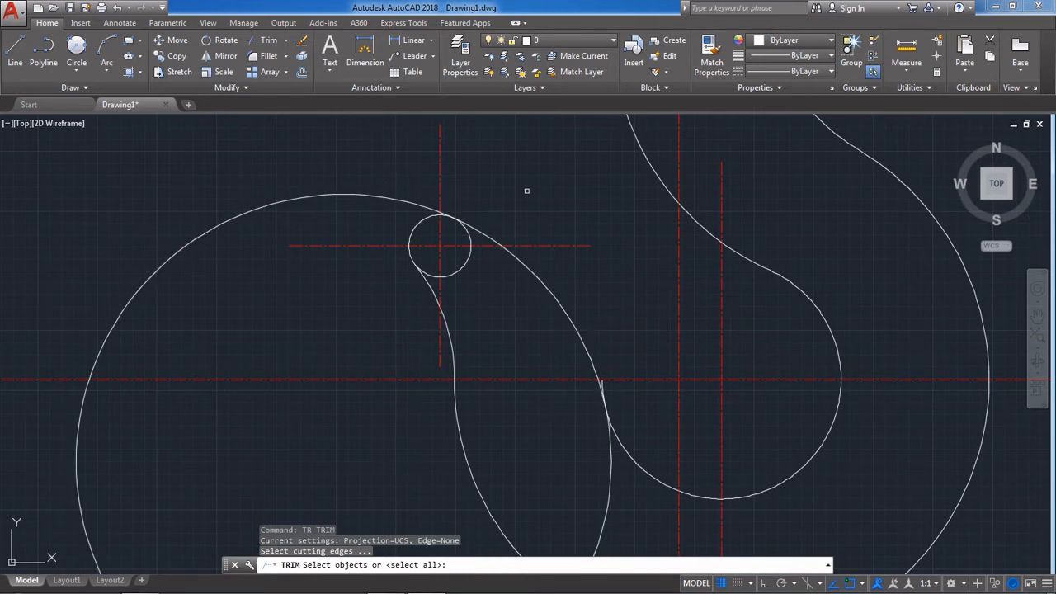
key("Return")
left_click(382, 195)
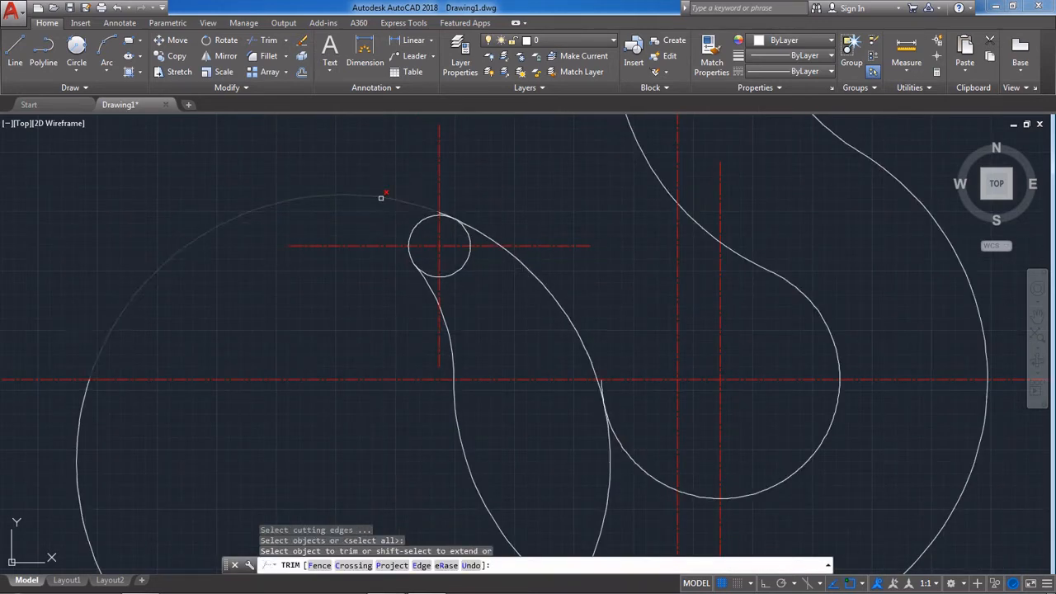
scroll(338, 207, "down", 3)
left_click(501, 404)
Trim the inner hook arc's stub at the horizontal centreline and the radius 56 arc's stub above the tip circle.
scroll(494, 318, "up", 5)
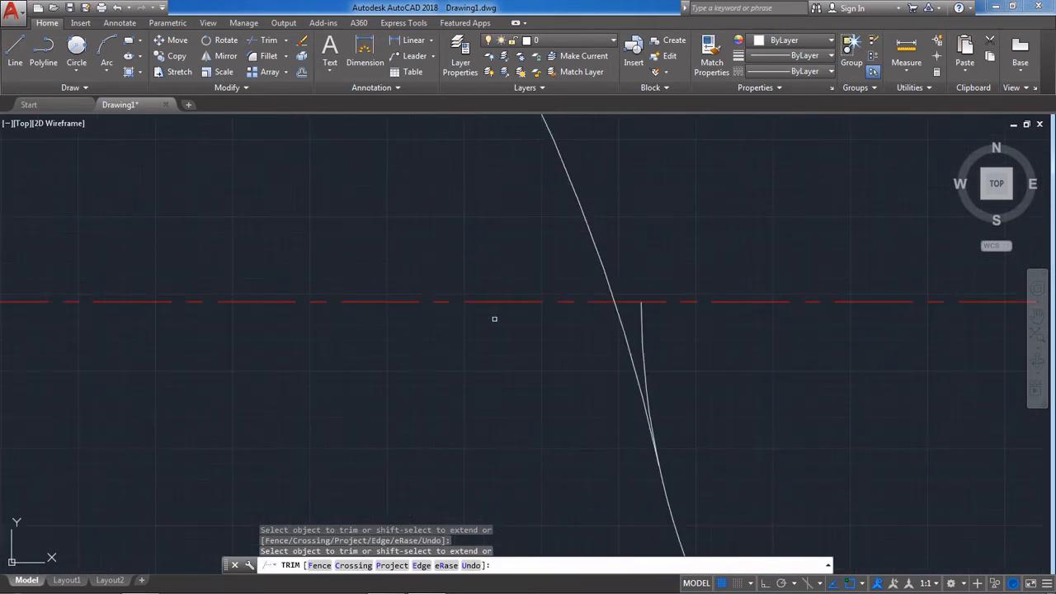
left_click(645, 327)
scroll(641, 330, "down", 4)
scroll(473, 312, "up", 5)
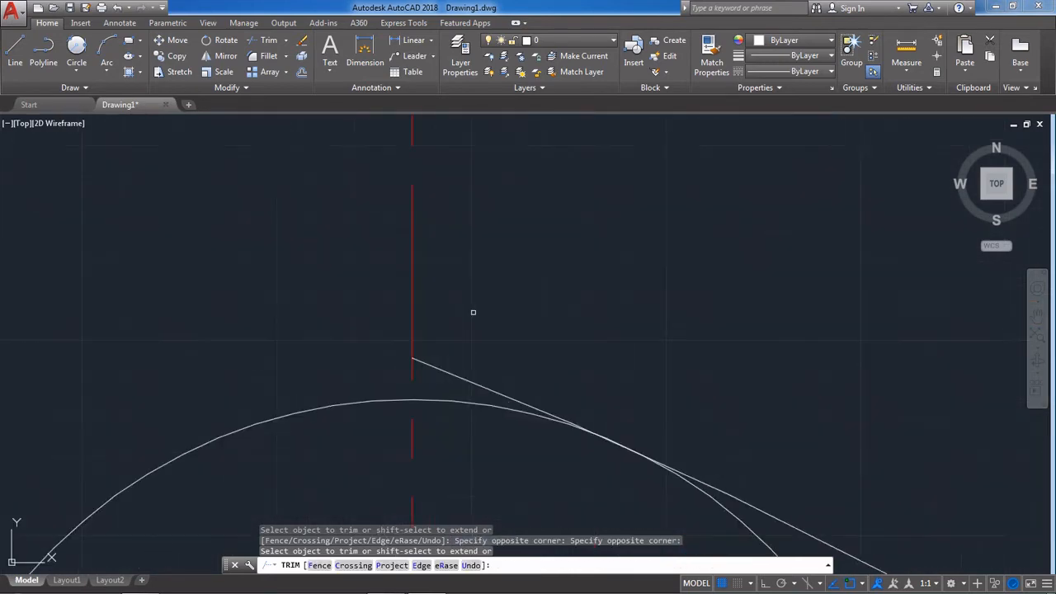
left_click(448, 375)
scroll(462, 355, "down", 4)
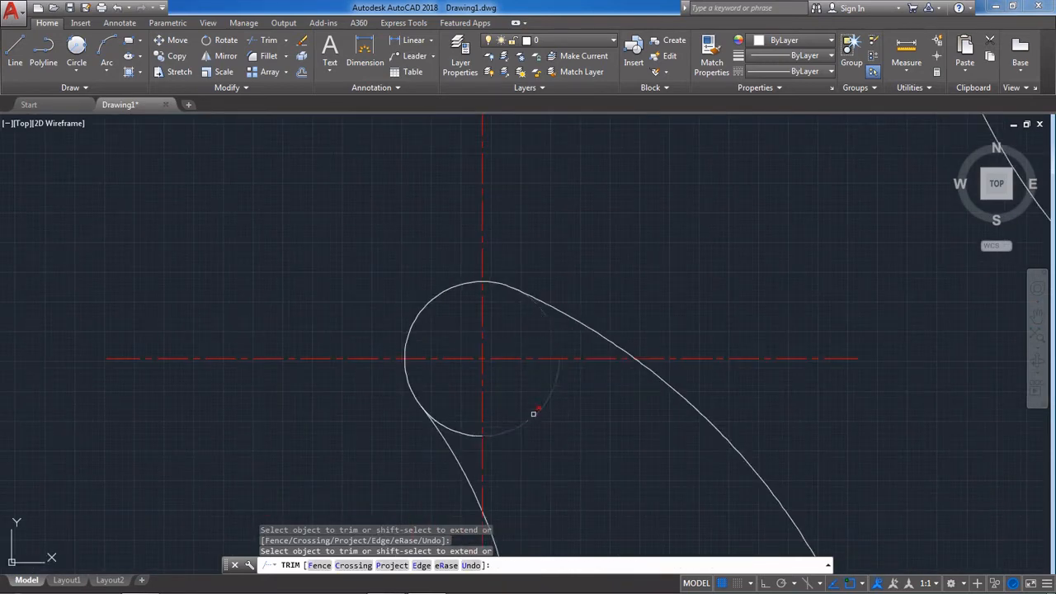
Trim the tip circle's surplus arc inside the hook, undo the excess trim on its outer side, and end the Trim command.
left_click(533, 413)
left_click(471, 438)
left_click(433, 391)
type("u")
key("Return")
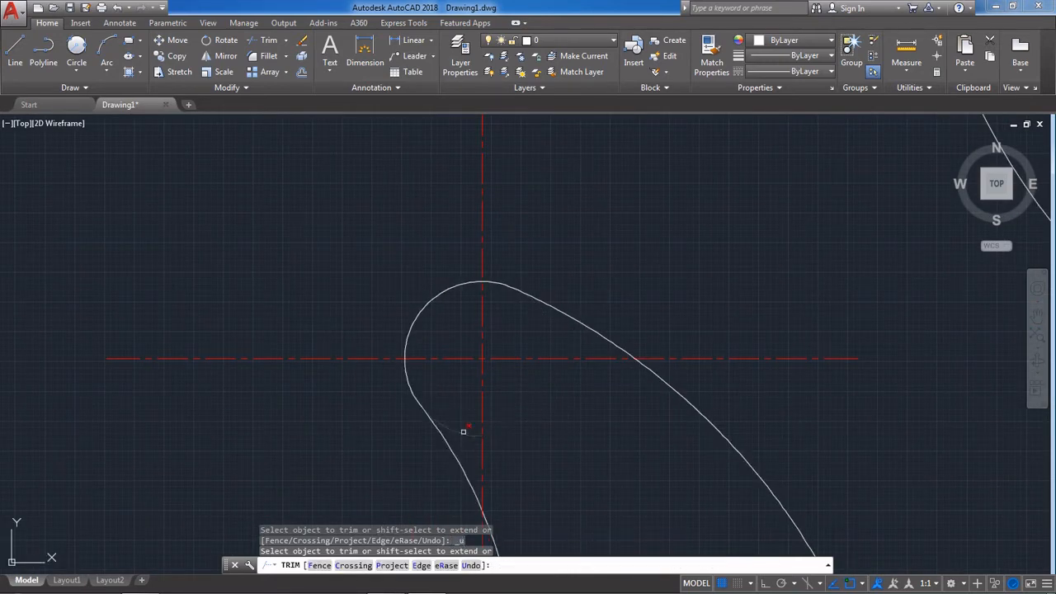
scroll(537, 404, "down", 6)
key("Escape")
scroll(482, 347, "up", 2)
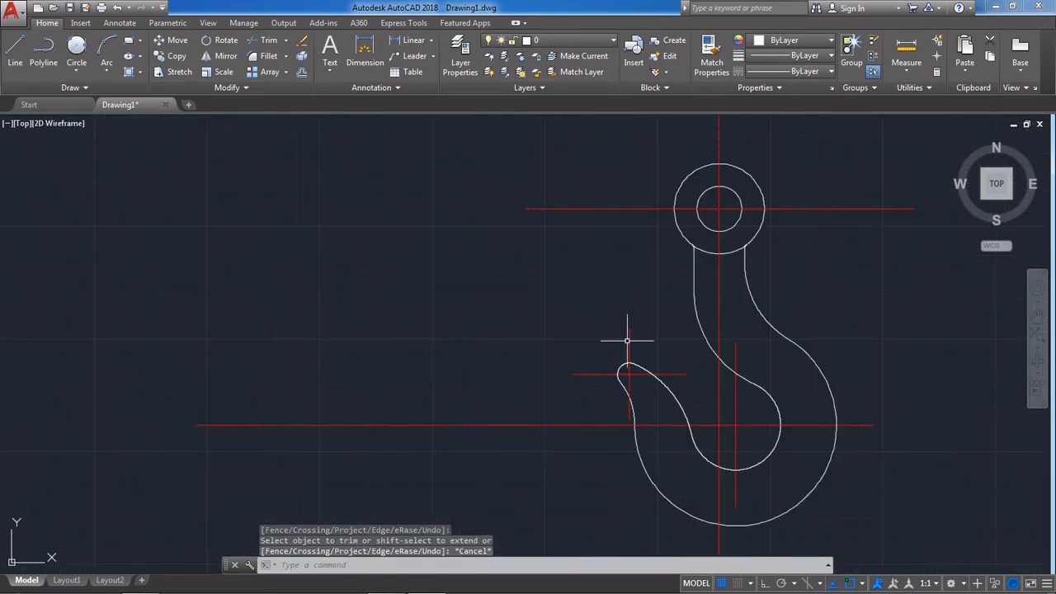
Compare the trimmed hook outline with the reference image, examining the eye and the tip.
scroll(472, 362, "down", 1)
scroll(642, 295, "up", 1)
left_click(386, 584)
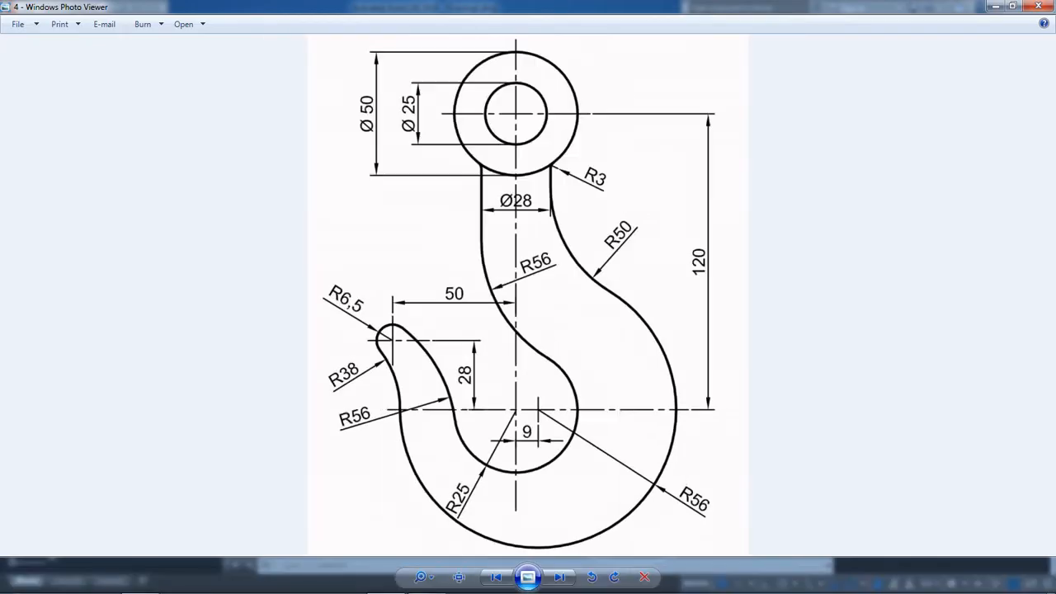
left_click(427, 580)
scroll(608, 251, "up", 4)
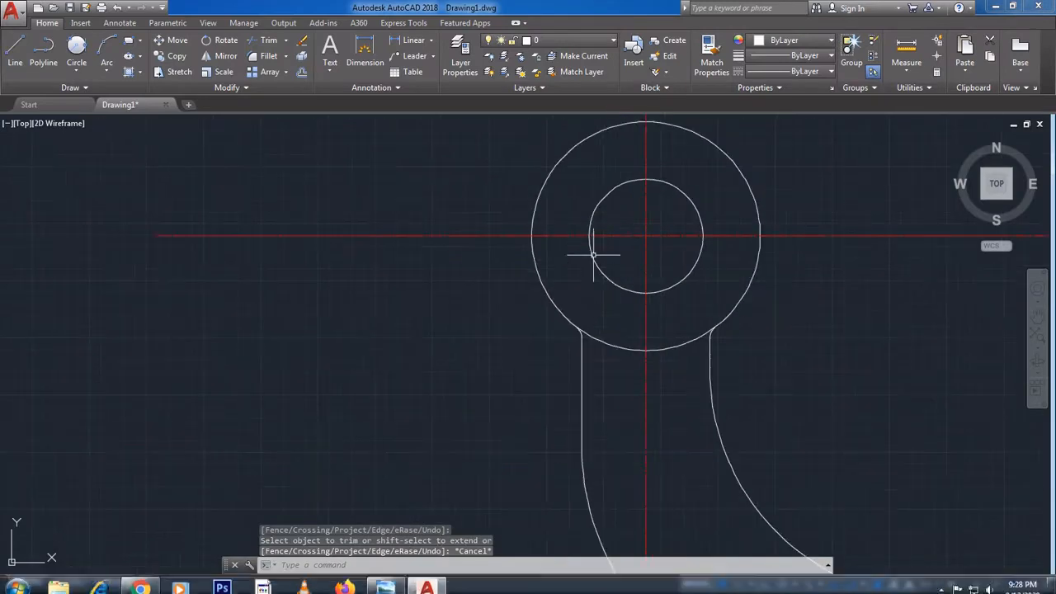
scroll(638, 191, "down", 1)
scroll(638, 191, "down", 4)
scroll(581, 326, "up", 5)
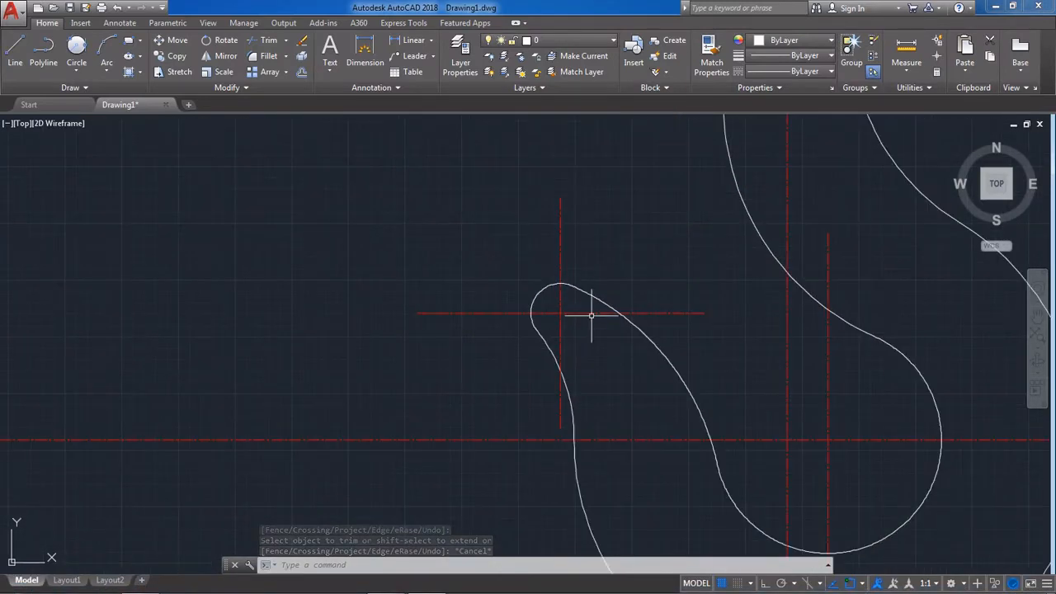
Shorten the tip circle's vertical centreline at both ends and move its midpoint onto the tip circle's centre.
left_click(555, 206)
left_click(560, 199)
left_click(560, 273)
left_click(560, 428)
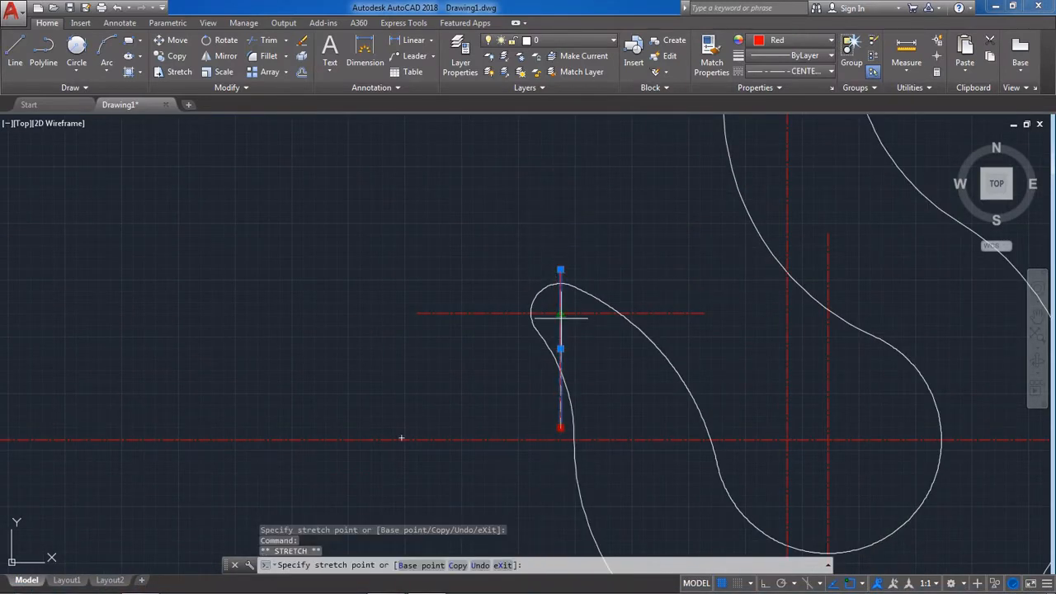
left_click(560, 303)
left_click(560, 313)
Shorten the tip circle's horizontal centreline at both ends and centre it on the tip circle's vertical centreline.
left_click(503, 325)
left_click(438, 274)
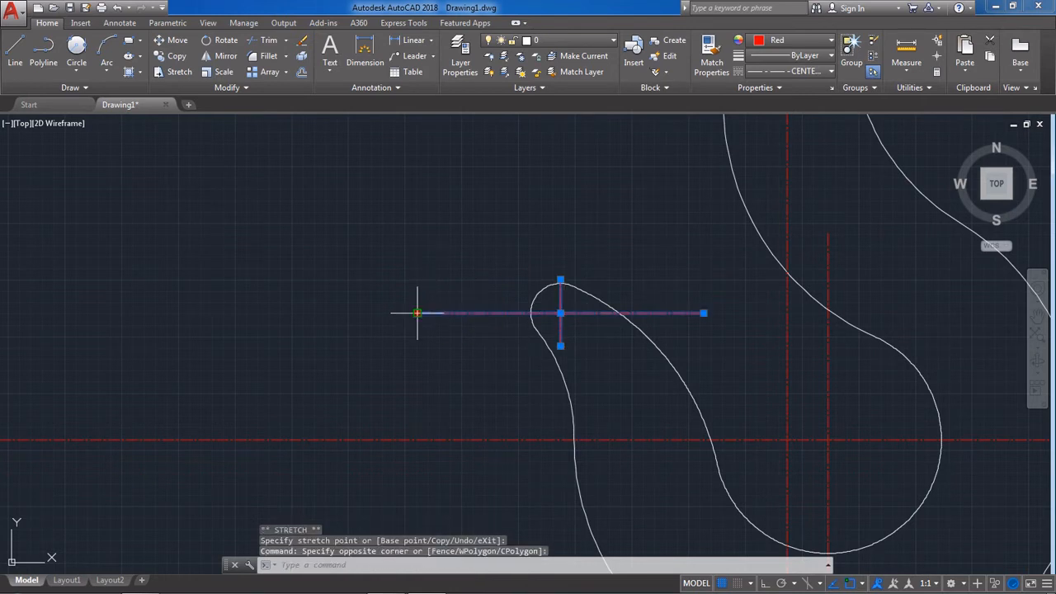
left_click(418, 313)
left_click(704, 312)
left_click(585, 313)
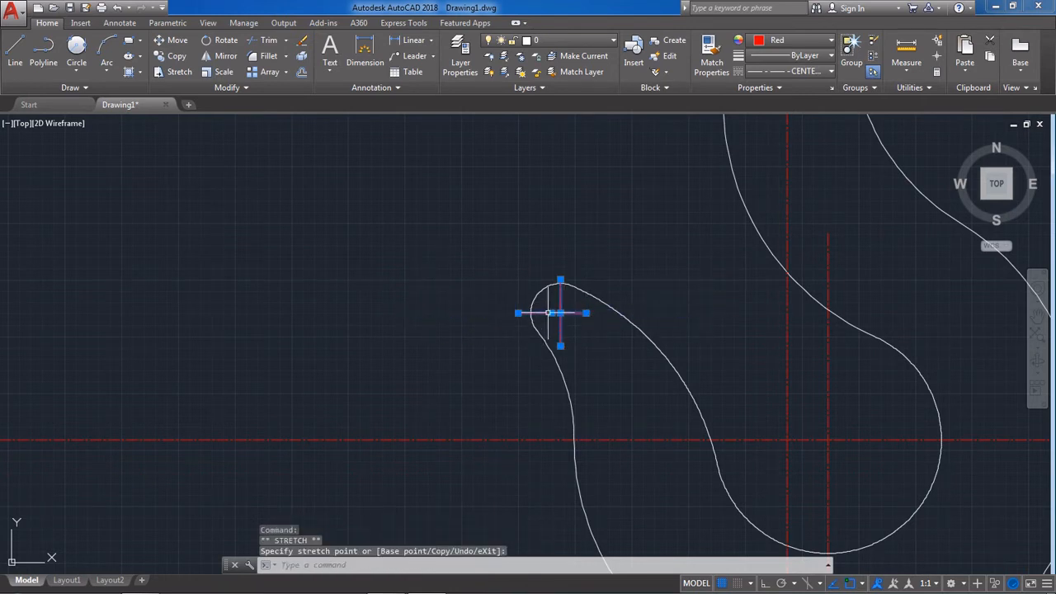
left_click(551, 312)
left_click(560, 312)
left_click(376, 293)
key("Escape")
key("Escape")
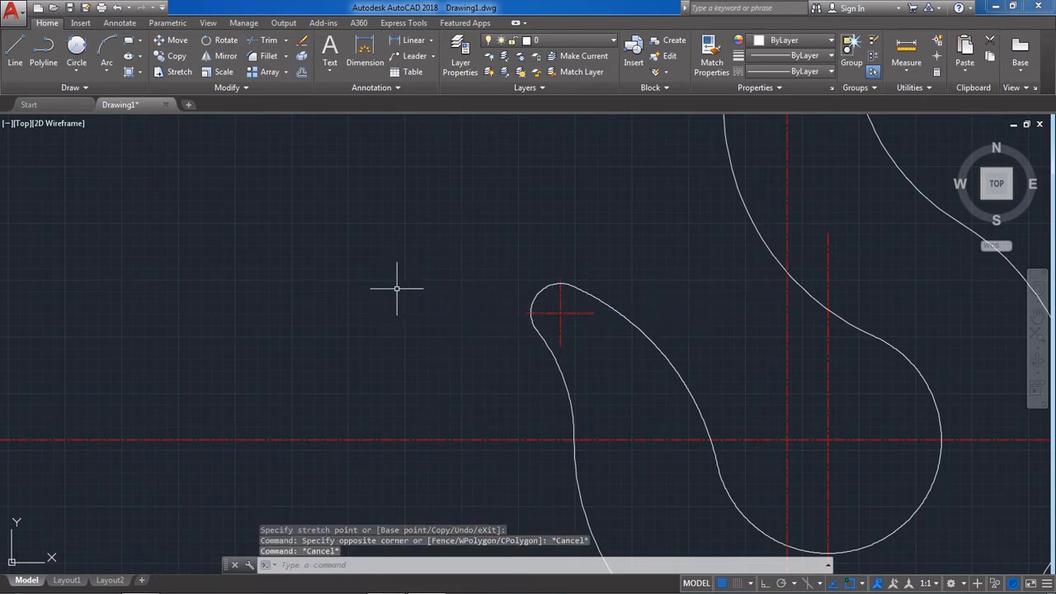
Shorten the hook's long horizontal centreline at both ends and centre it on the vertical centreline through the hook arcs' centre.
scroll(394, 289, "down", 6)
left_click(384, 358)
left_click(347, 318)
scroll(311, 338, "up", 4)
scroll(311, 338, "down", 2)
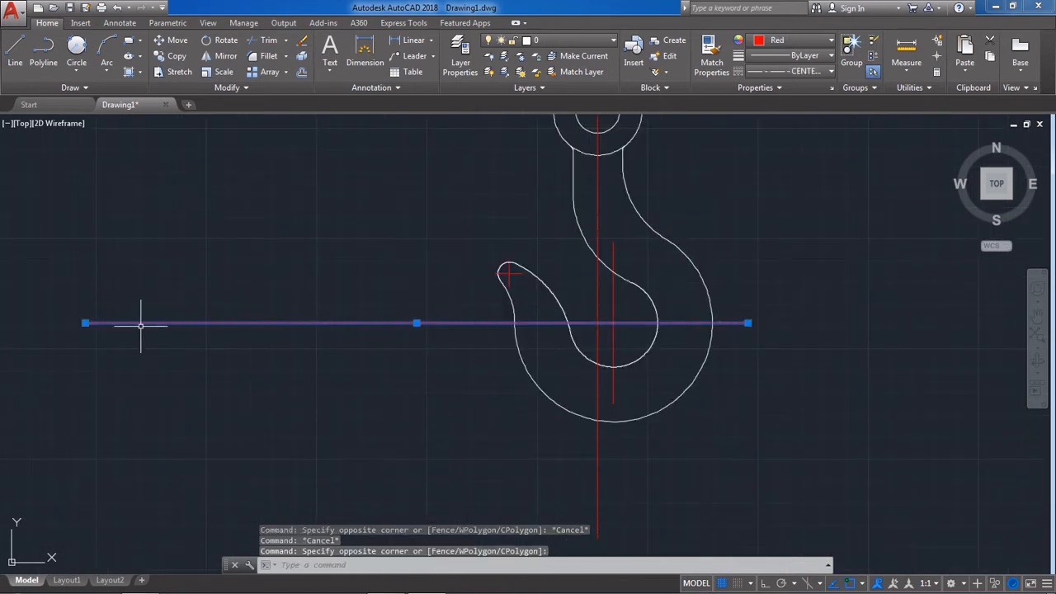
left_click(86, 322)
left_click(542, 322)
left_click(747, 323)
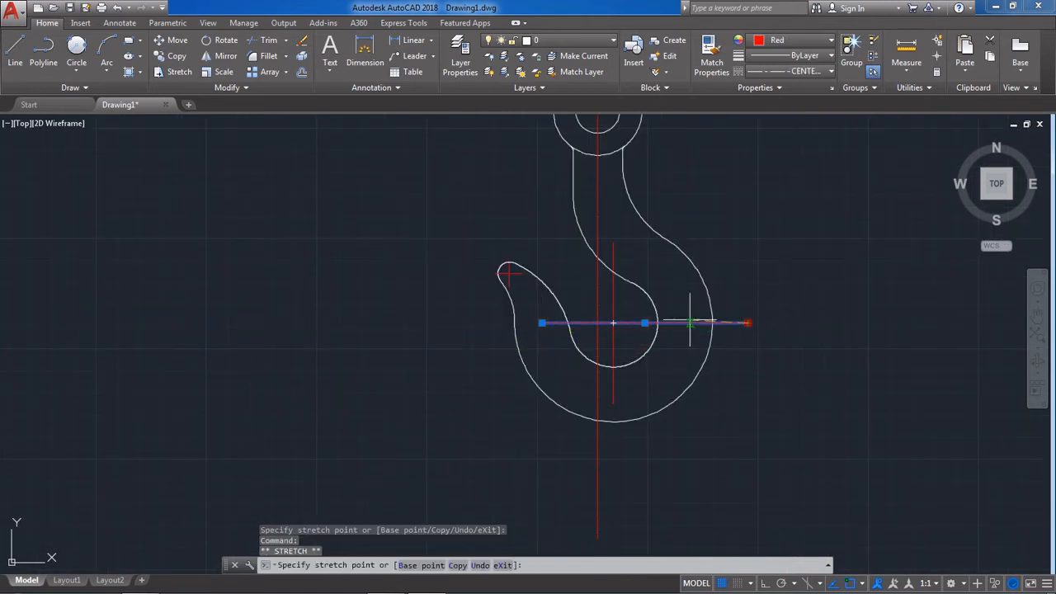
left_click(732, 322)
left_click(637, 323)
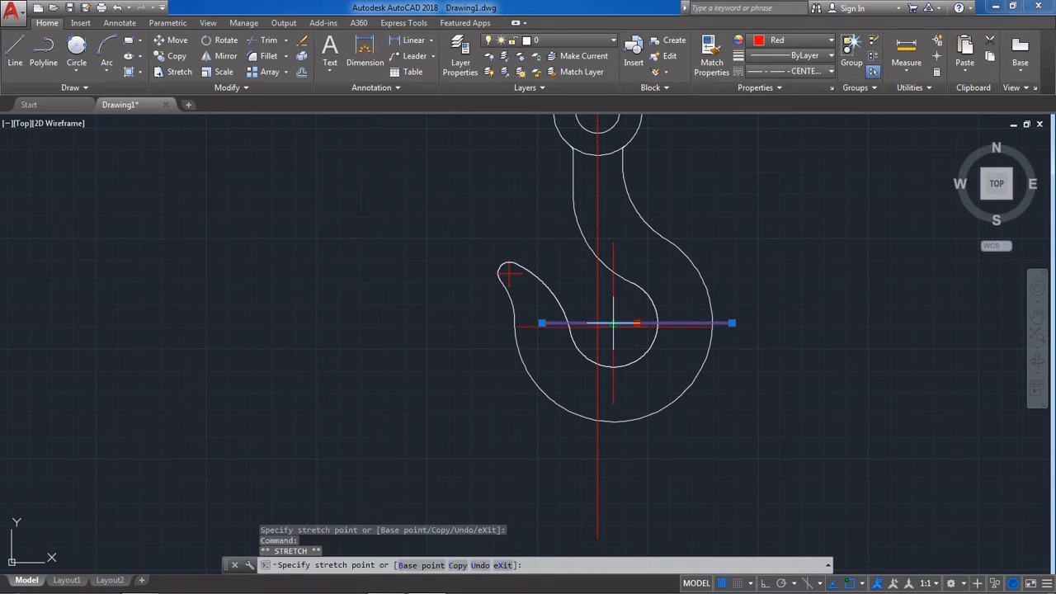
left_click(617, 322)
key("Escape")
Shorten the main vertical centreline so it extends just above the eye and just below the hook's outer arc.
scroll(776, 392, "down", 2)
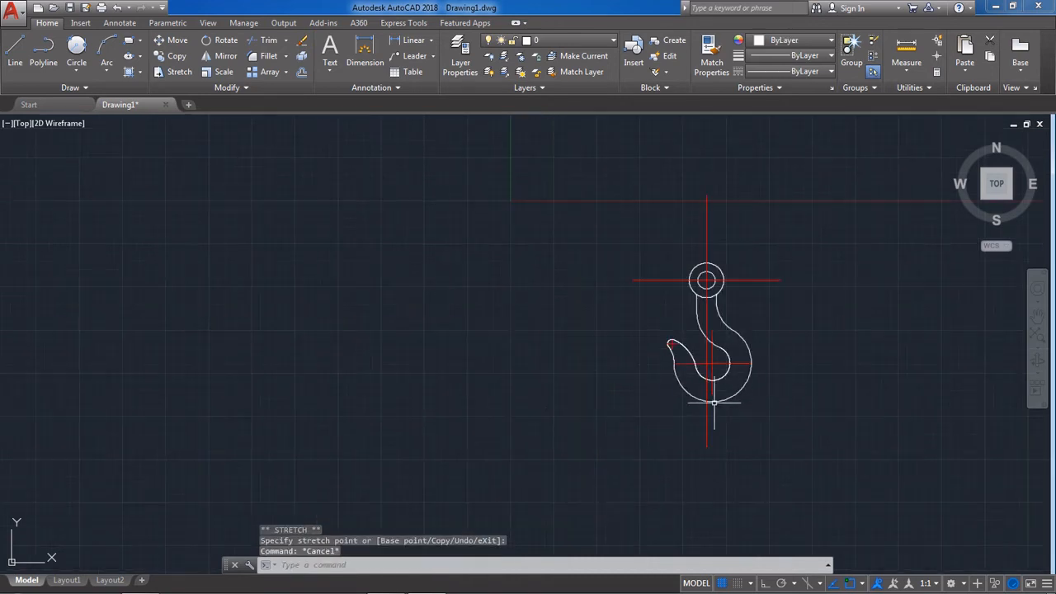
scroll(714, 401, "up", 1)
left_click(714, 416)
left_click(645, 427)
left_click(701, 477)
left_click(638, 411)
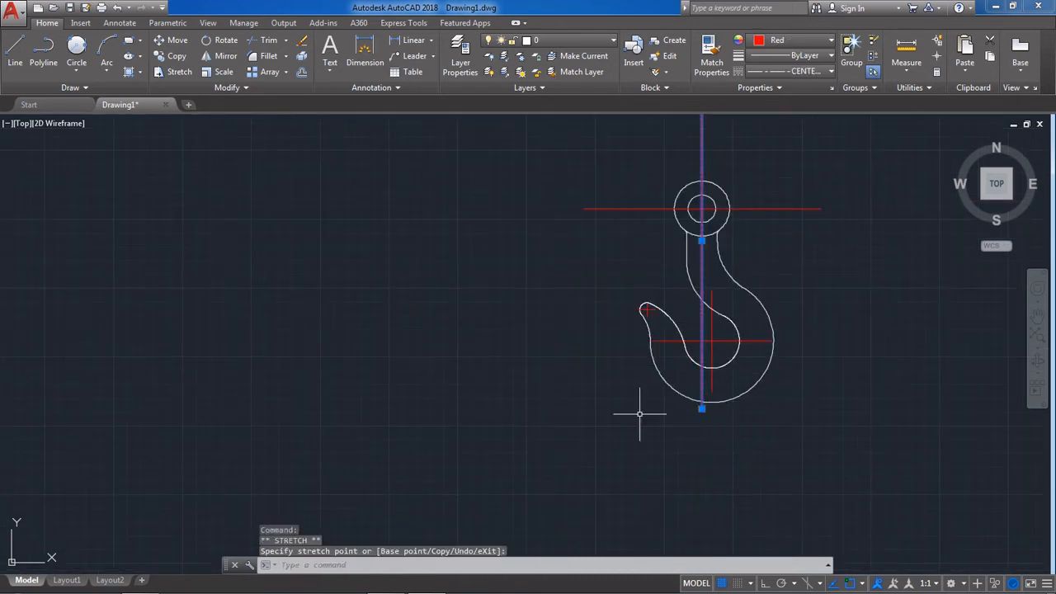
scroll(711, 240, "down", 2)
scroll(707, 207, "up", 5)
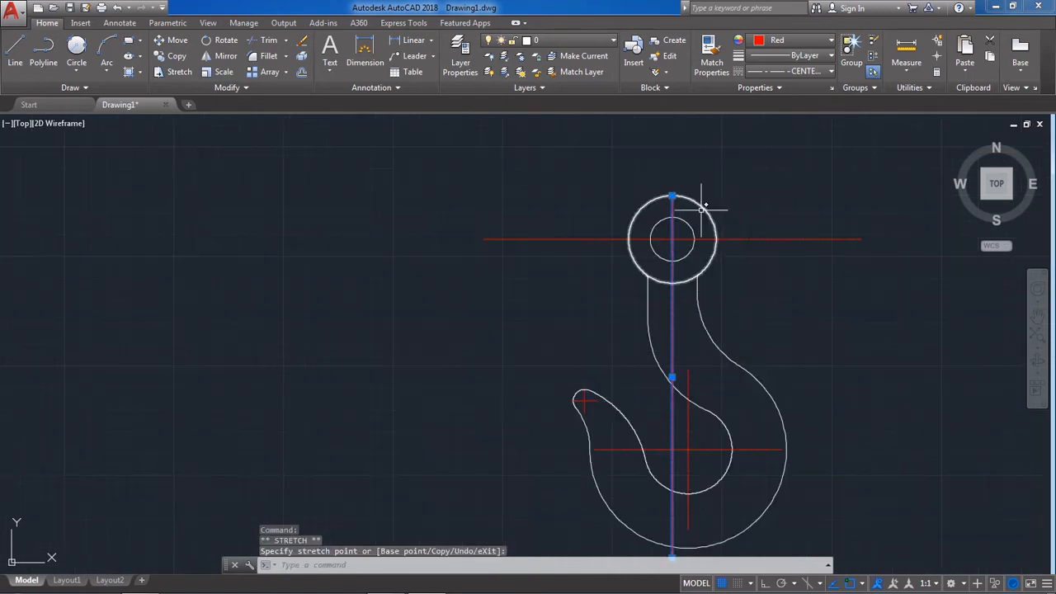
scroll(653, 221, "down", 5)
key("Escape")
Shorten the eye's horizontal centreline to just outside the outer circle on both sides and centre it on the eye.
left_click(601, 302)
left_click(478, 198)
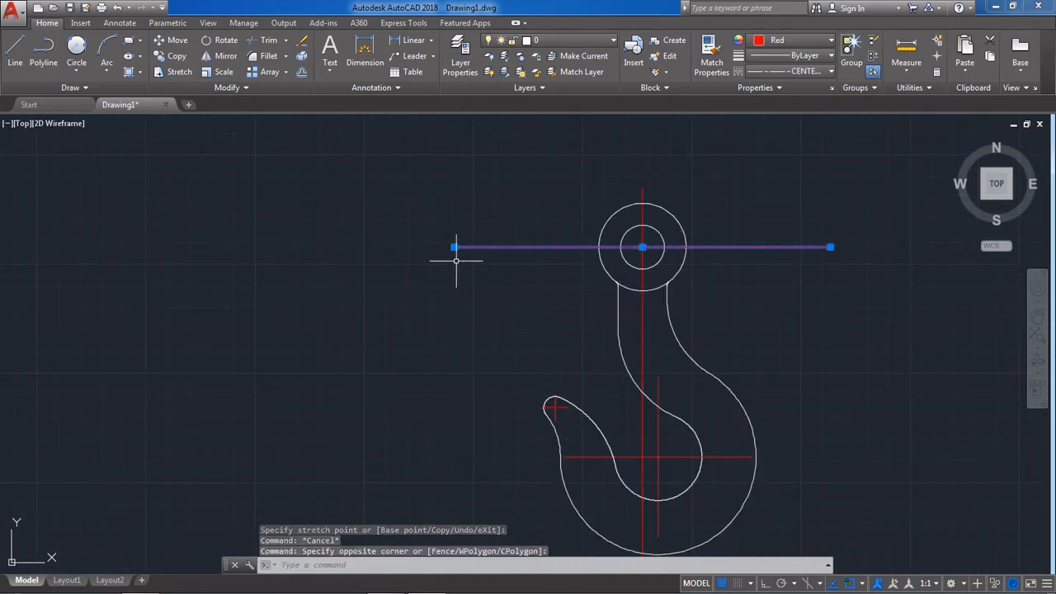
left_click(455, 247)
left_click(577, 247)
left_click(702, 247)
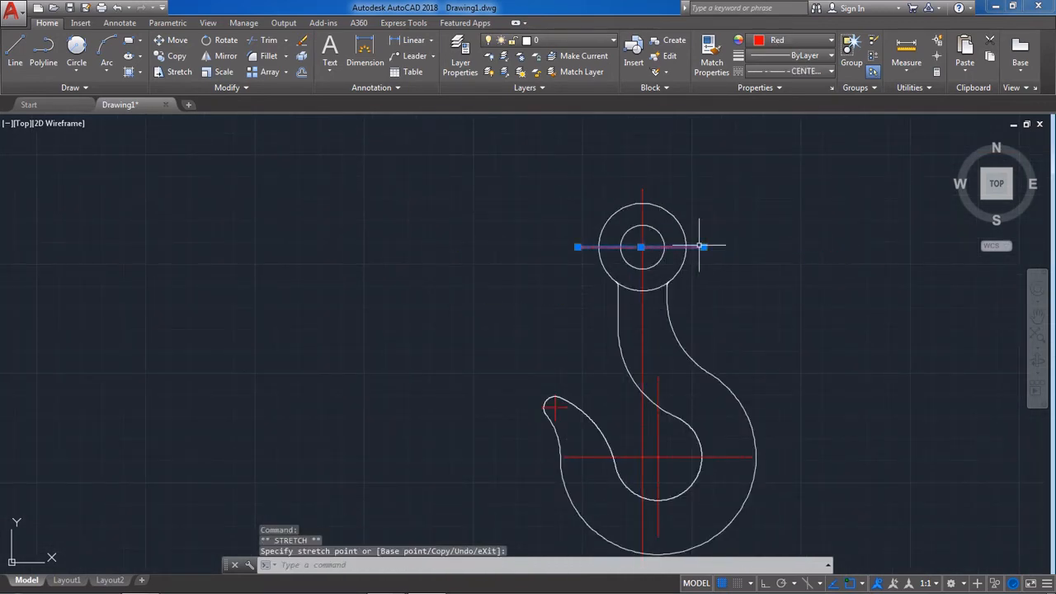
key("Escape")
left_click(678, 259)
left_click(641, 247)
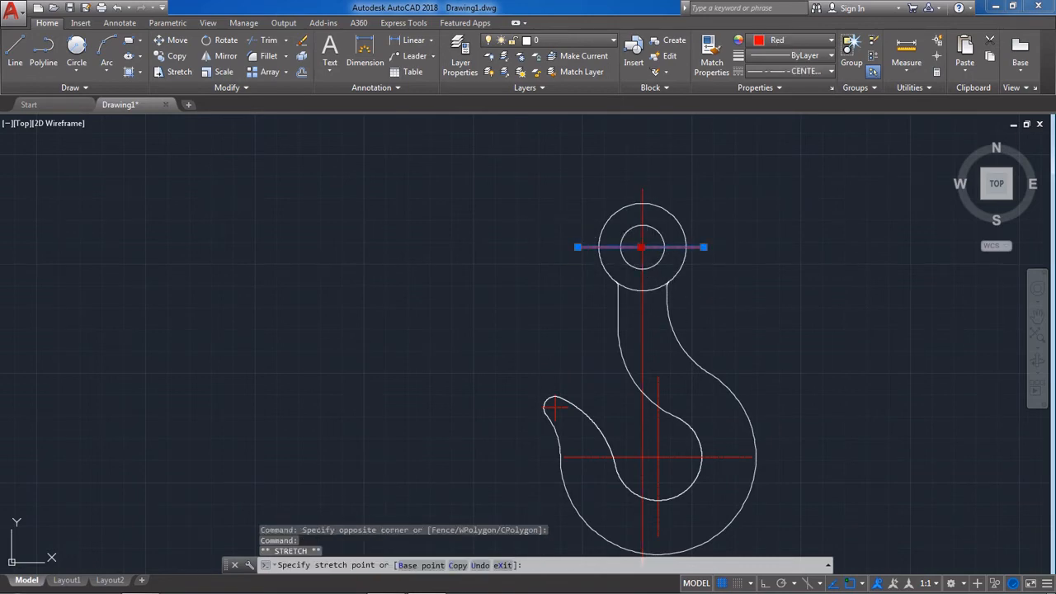
key("Escape")
Shorten the upper end of the vertical centreline through the hook arcs' centre to just above the hook's inner outline.
scroll(627, 260, "down", 3)
scroll(629, 334, "up", 6)
scroll(630, 342, "down", 2)
scroll(658, 379, "up", 2)
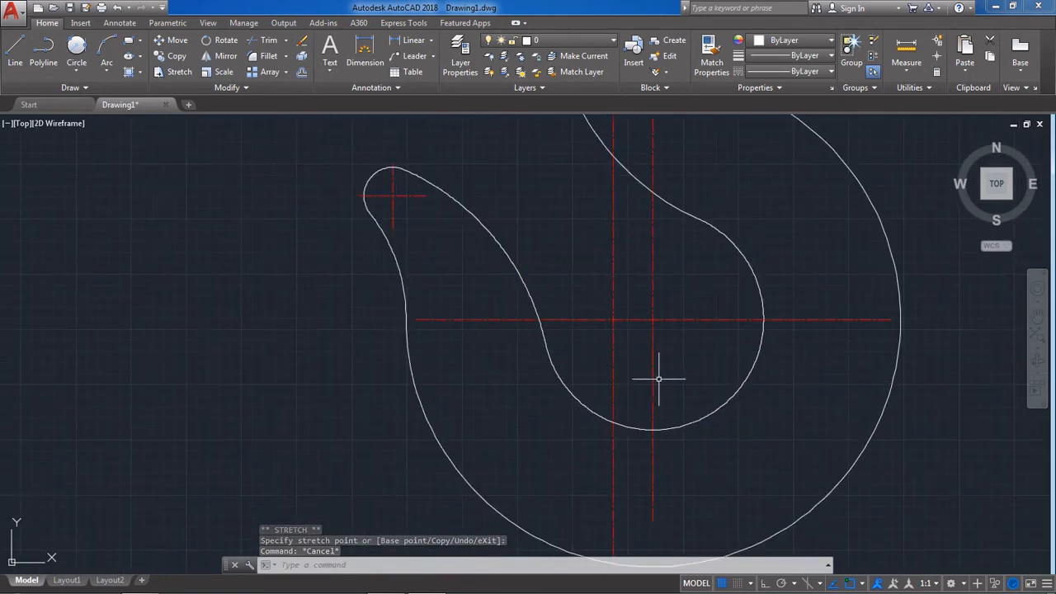
scroll(658, 378, "down", 2)
left_click(674, 236)
left_click(650, 221)
left_click(655, 217)
left_click(655, 252)
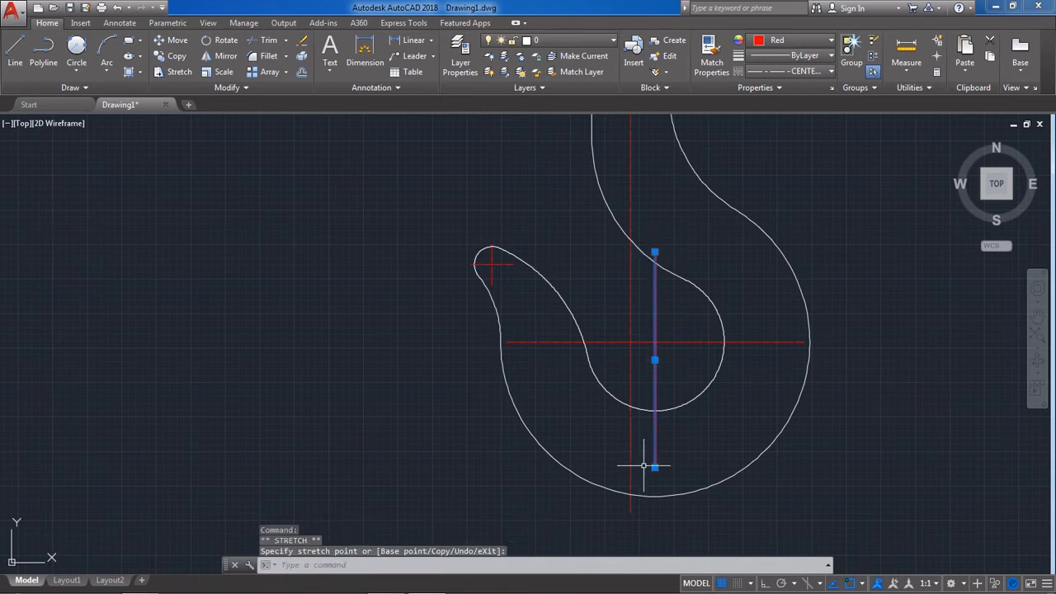
Shorten the lower end of the hook arcs' vertical centreline to just below the inner arc.
left_click(659, 471)
left_click(655, 467)
left_click(655, 467)
left_click(655, 424)
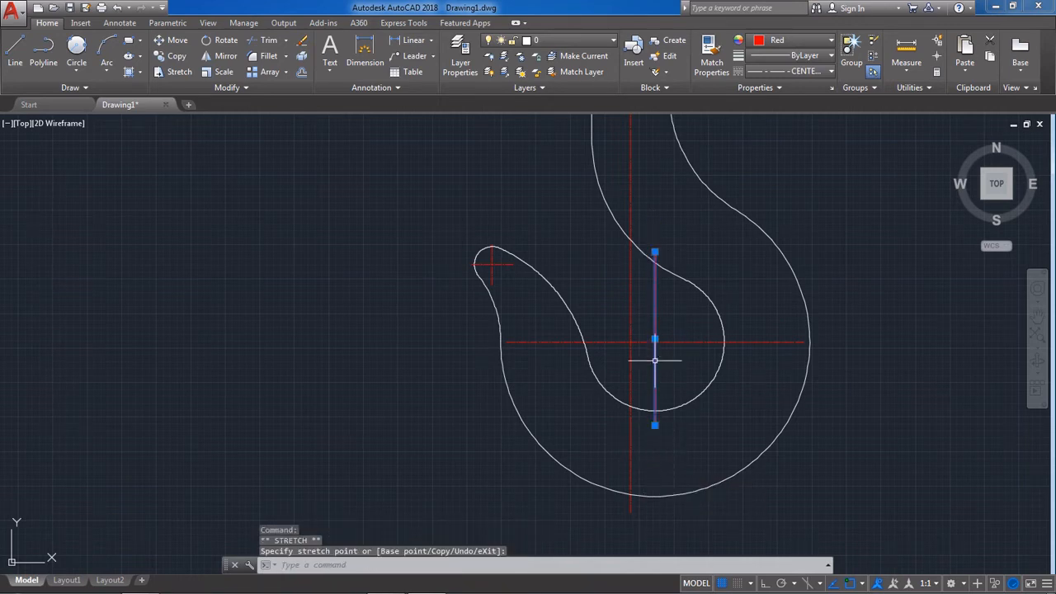
scroll(655, 360, "up", 2)
scroll(658, 337, "up", 2)
key("Escape")
Check the reference image and reduce the hook arcs' vertical centreline to a short mark centred on the horizontal centreline.
scroll(667, 360, "down", 5)
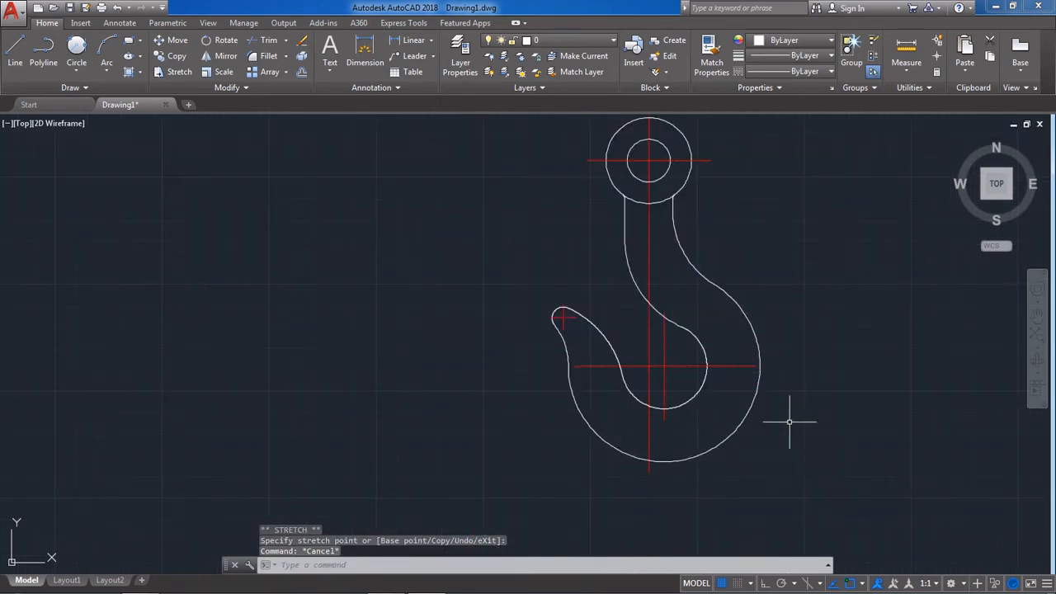
left_click(388, 582)
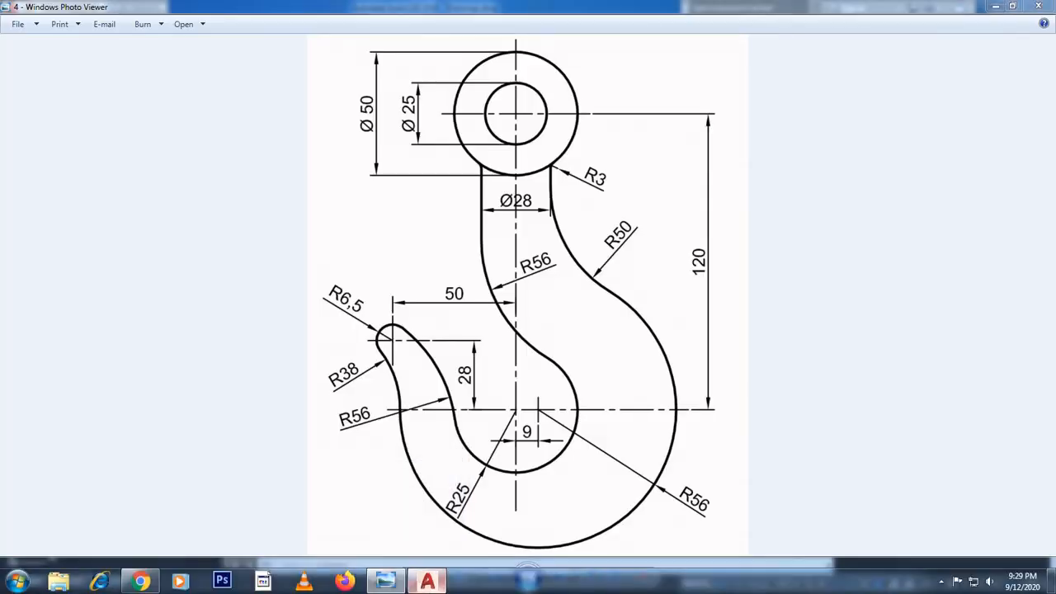
left_click(436, 579)
left_click(669, 339)
left_click(662, 341)
scroll(663, 339, "up", 2)
left_click(665, 296)
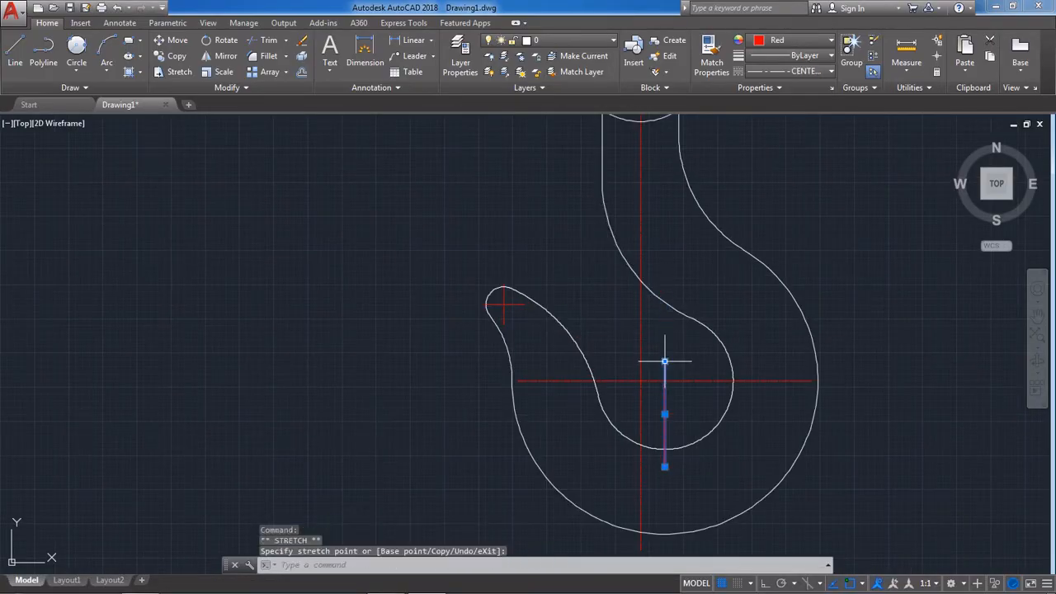
left_click(665, 361)
left_click(665, 466)
left_click(665, 406)
left_click(665, 384)
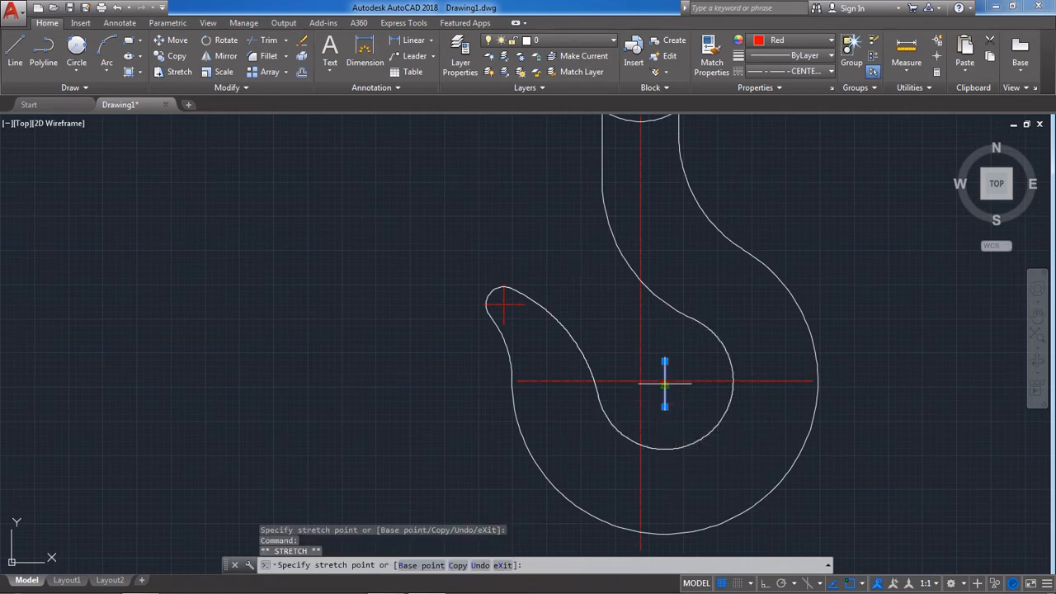
left_click(665, 381)
key("Escape")
Inspect the hook outline and the shortened centrelines from the tip up to the eye.
scroll(502, 389, "down", 3)
scroll(514, 396, "up", 5)
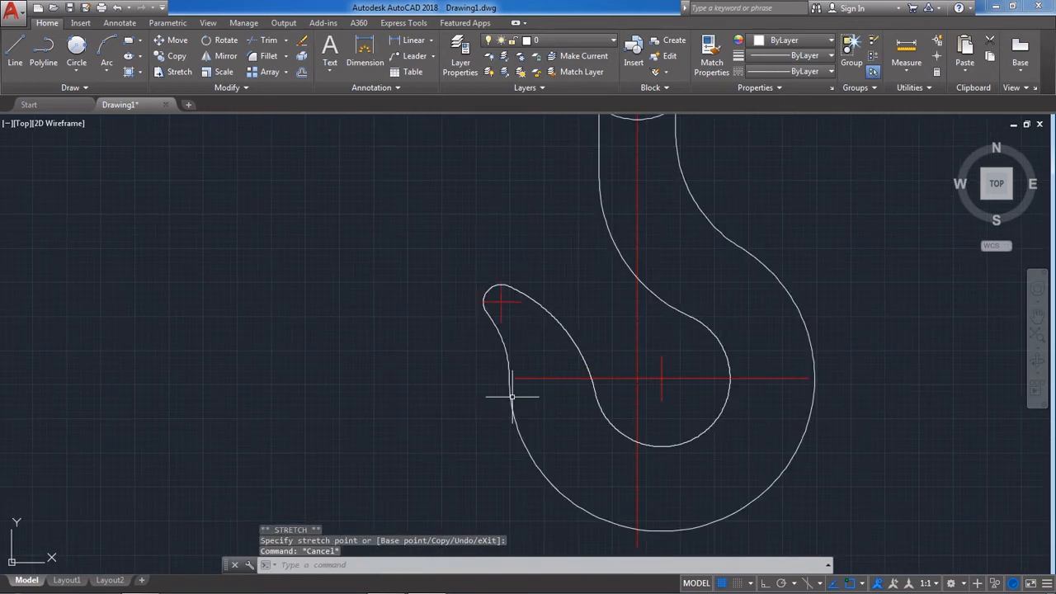
scroll(514, 396, "down", 8)
scroll(519, 347, "up", 8)
scroll(542, 295, "down", 6)
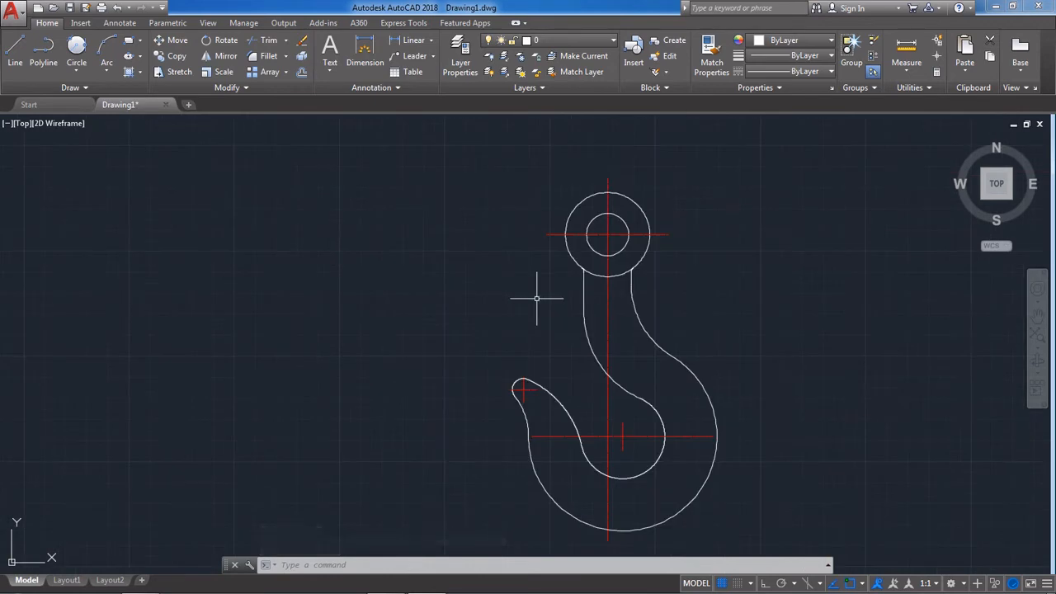
scroll(692, 248, "up", 3)
scroll(691, 247, "up", 4)
scroll(556, 158, "down", 3)
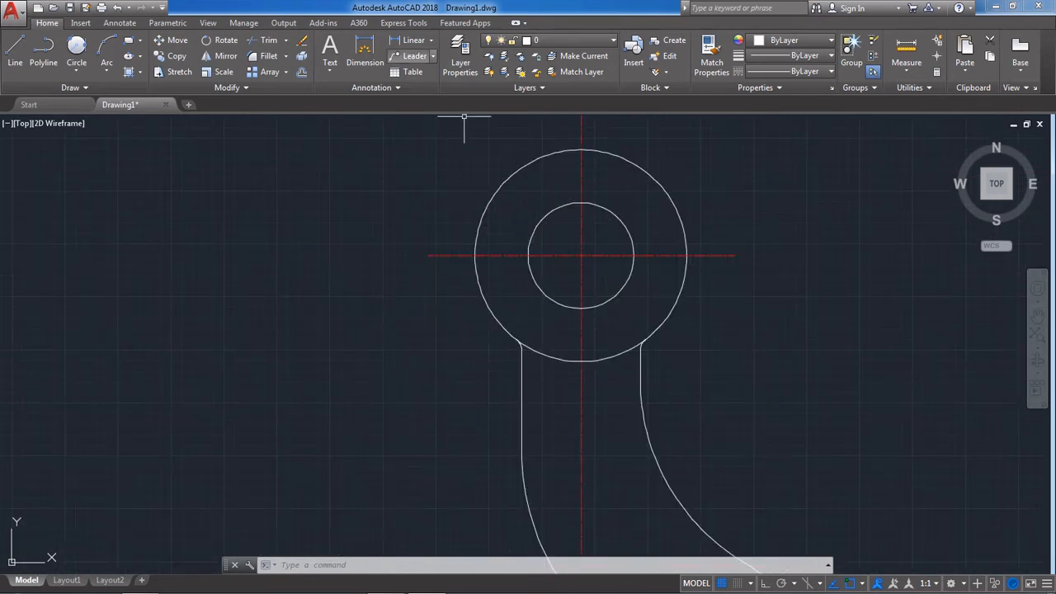
Add a diameter dimension to the eye's outer circle, placing its text above and to the left of the eye.
left_click(429, 40)
left_click(424, 170)
middle_click_drag(437, 207, 552, 259)
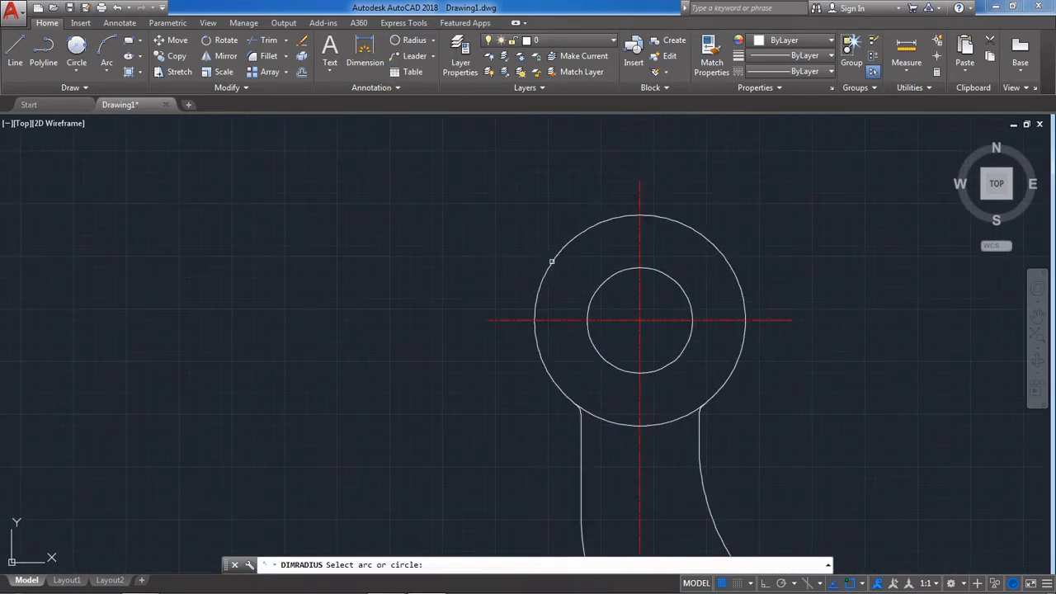
left_click(432, 40)
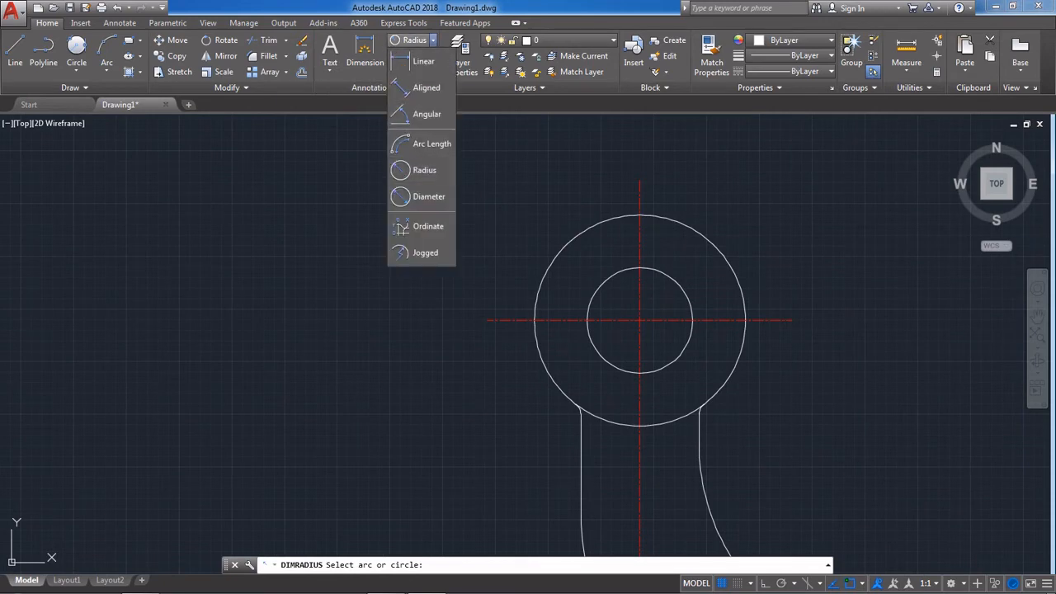
left_click(429, 196)
scroll(628, 318, "down", 5)
left_click(608, 294)
scroll(553, 247, "up", 6)
Modify the Standard dimension style with an arrow size of 10 and a text height of 10.
type("d")
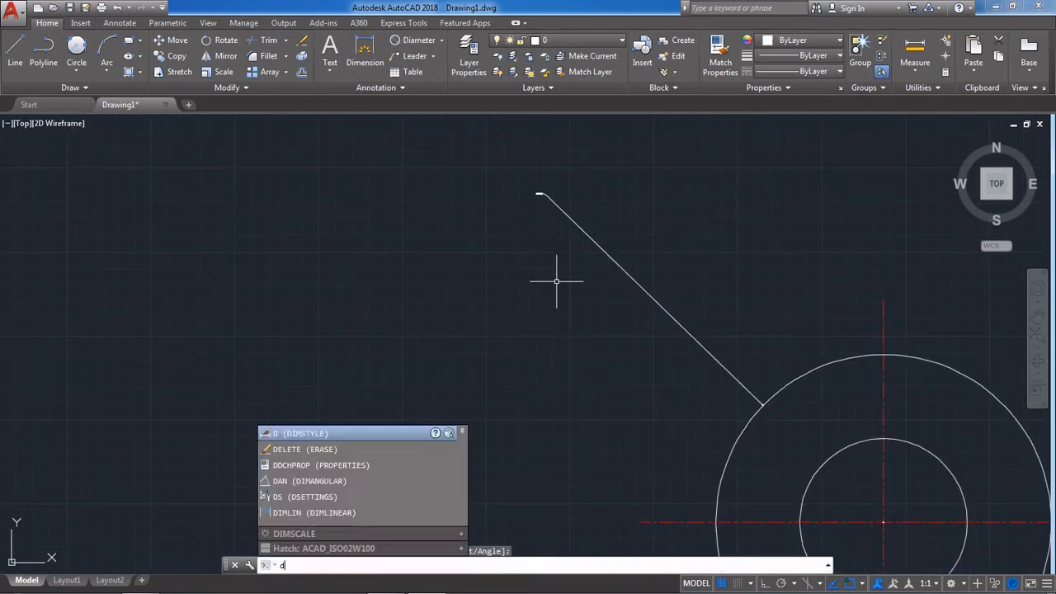
key("Return")
left_click(665, 288)
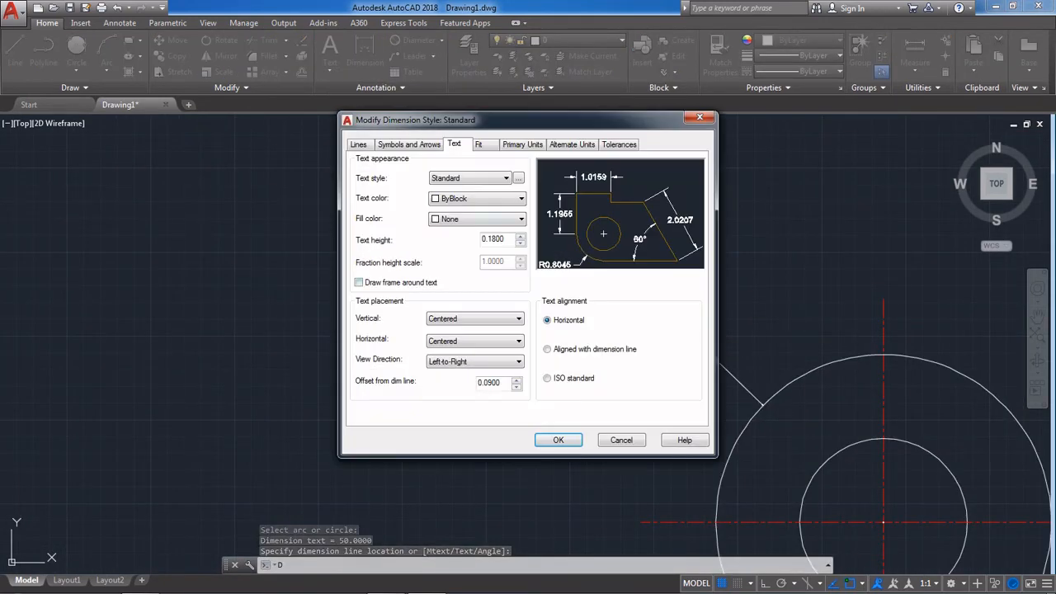
left_click(408, 144)
double_click(373, 276)
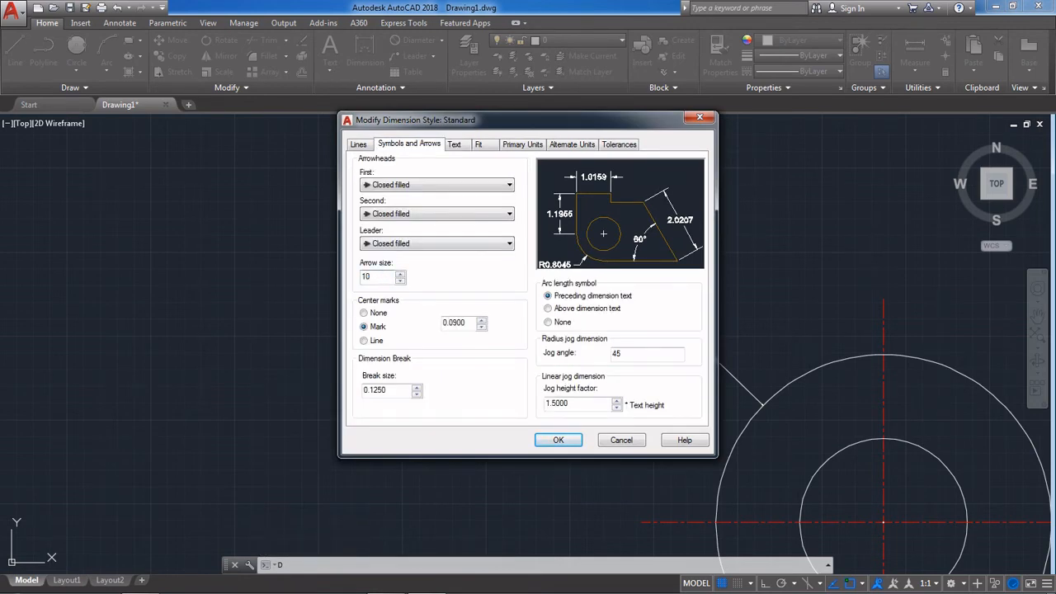
left_click(454, 144)
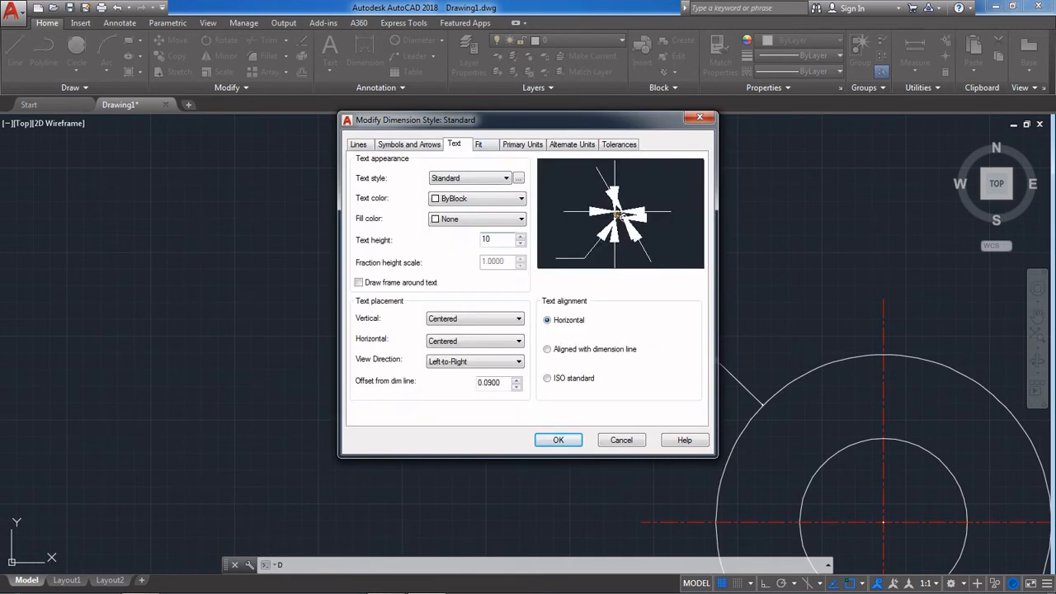
key("Return")
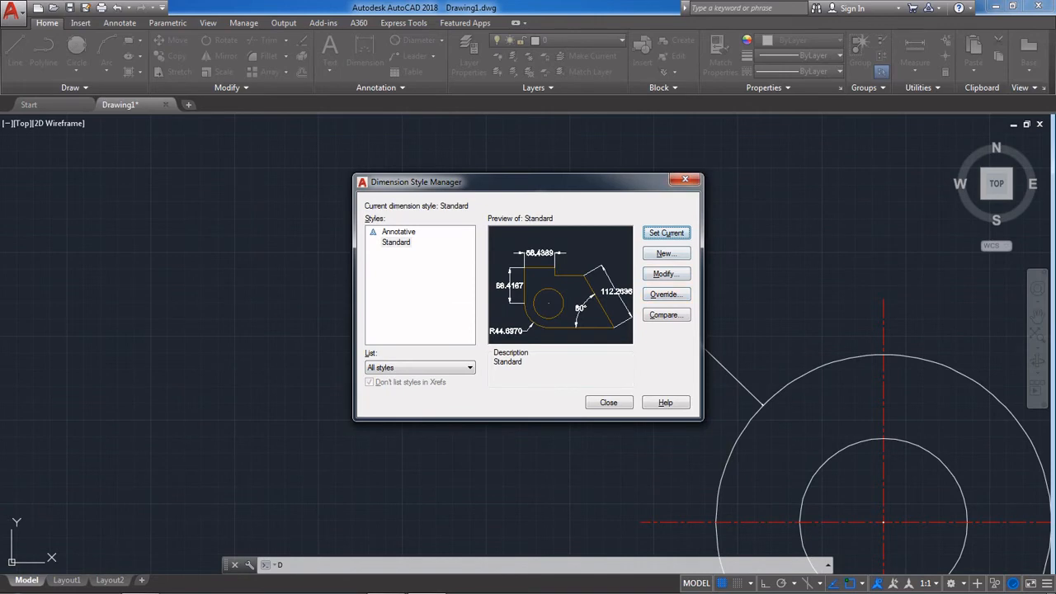
left_click(608, 402)
Set the linear dimension precision of the Standard dimension style to 0.0.
scroll(448, 278, "down", 5)
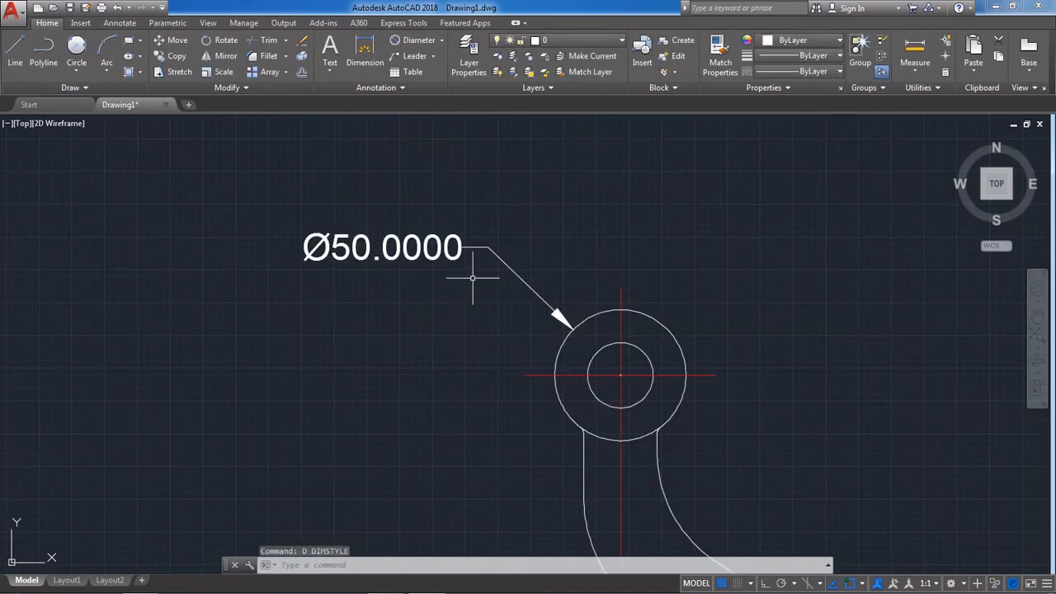
type("D")
key("Return")
left_click(665, 273)
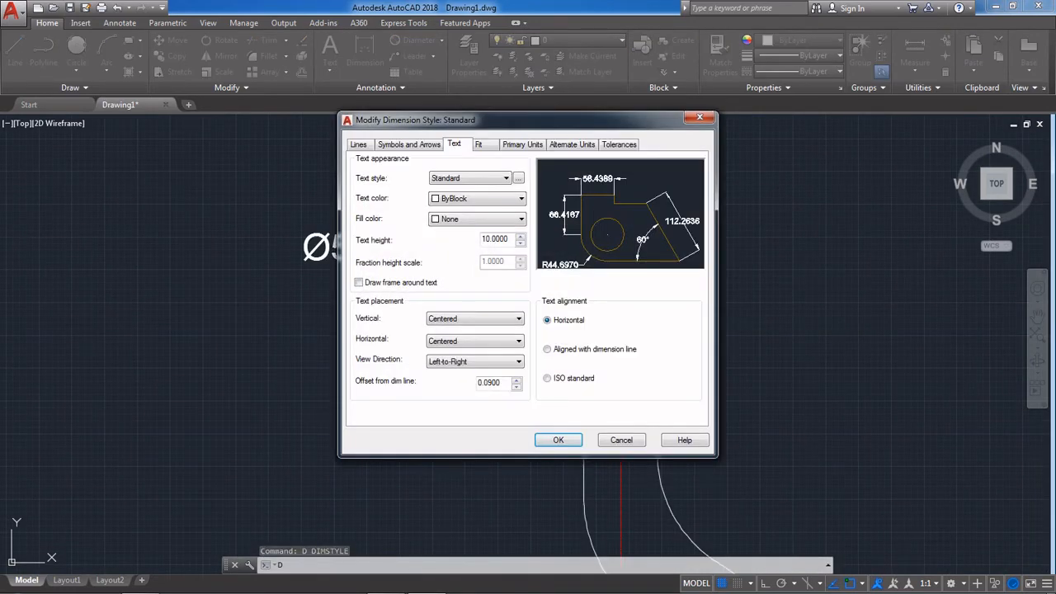
left_click(408, 145)
left_click(358, 144)
left_click(479, 144)
left_click(454, 144)
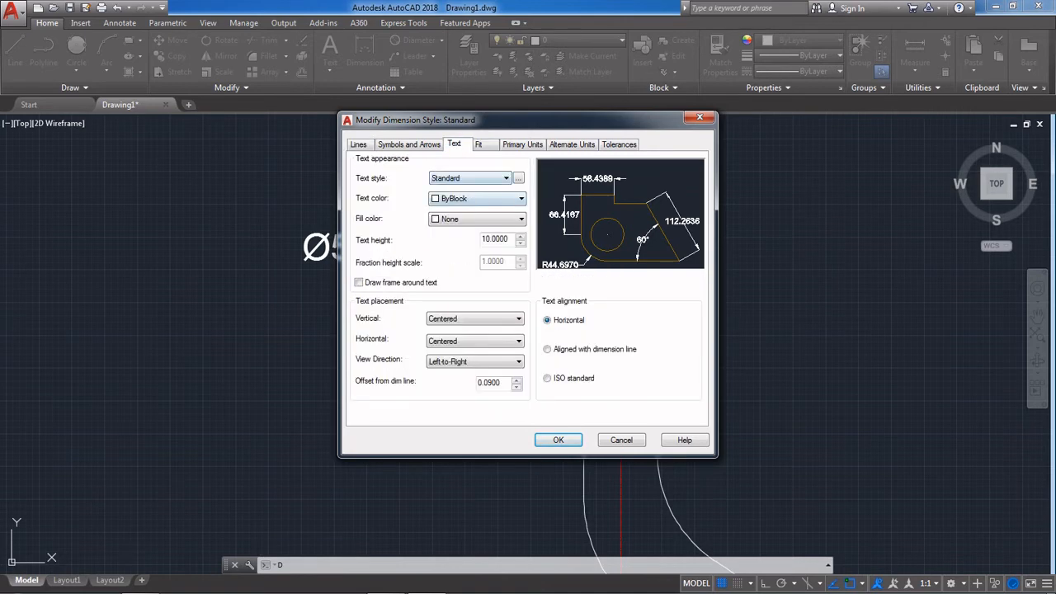
left_click(523, 145)
left_click(477, 191)
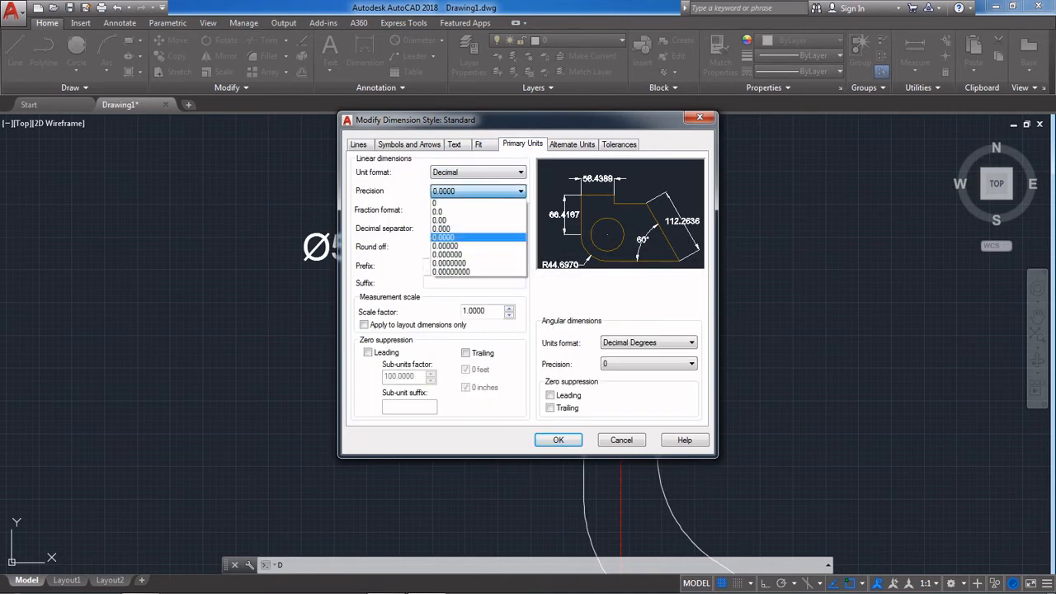
left_click(462, 209)
key("Return")
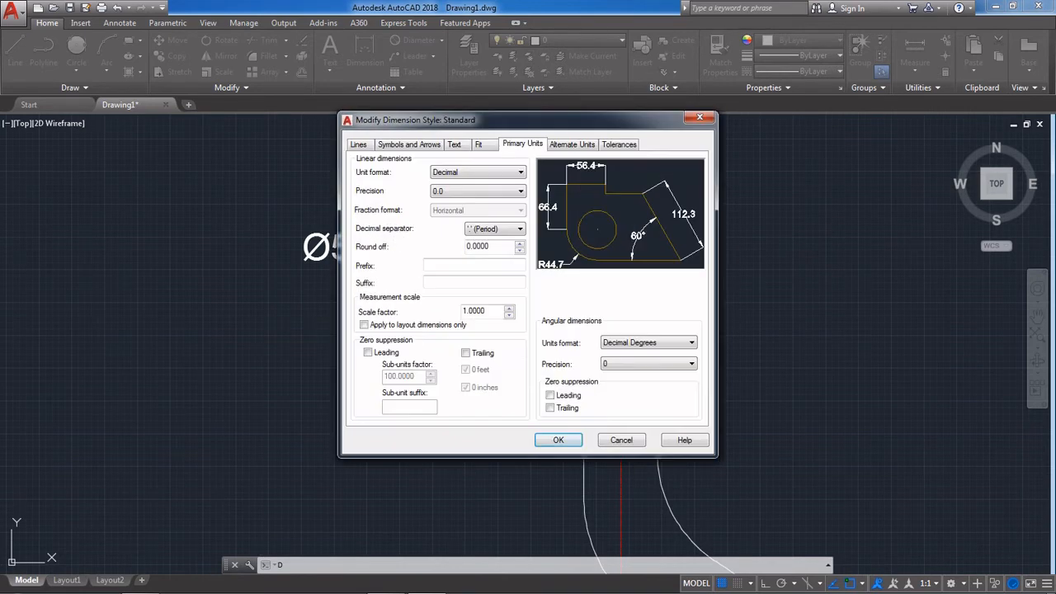
key("Return")
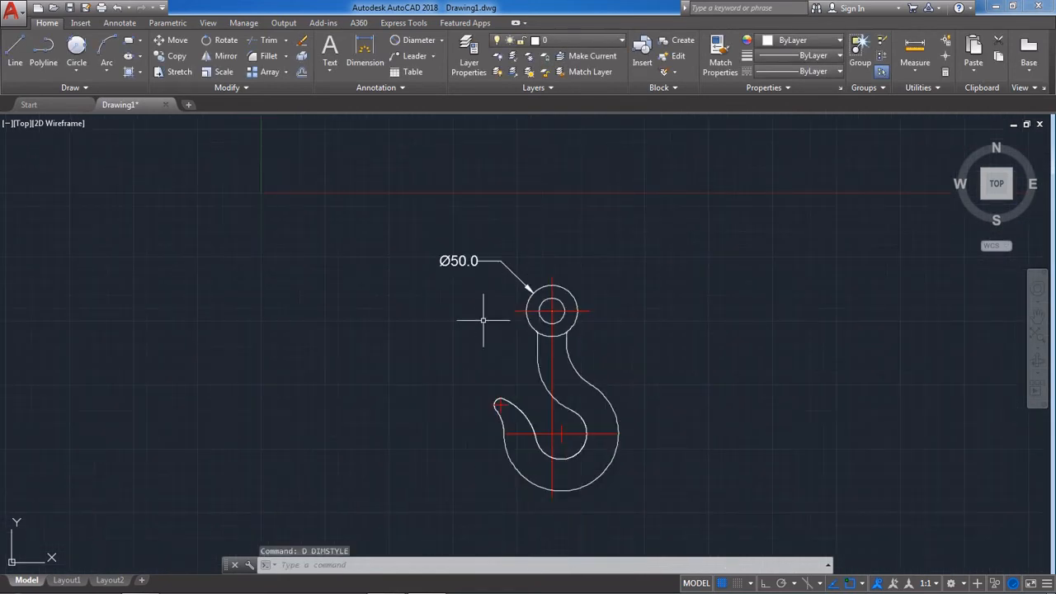
Add a diameter dimension to the eye's inner circle, placing its text to the upper left of the eye.
scroll(484, 316, "up", 2)
left_click(419, 40)
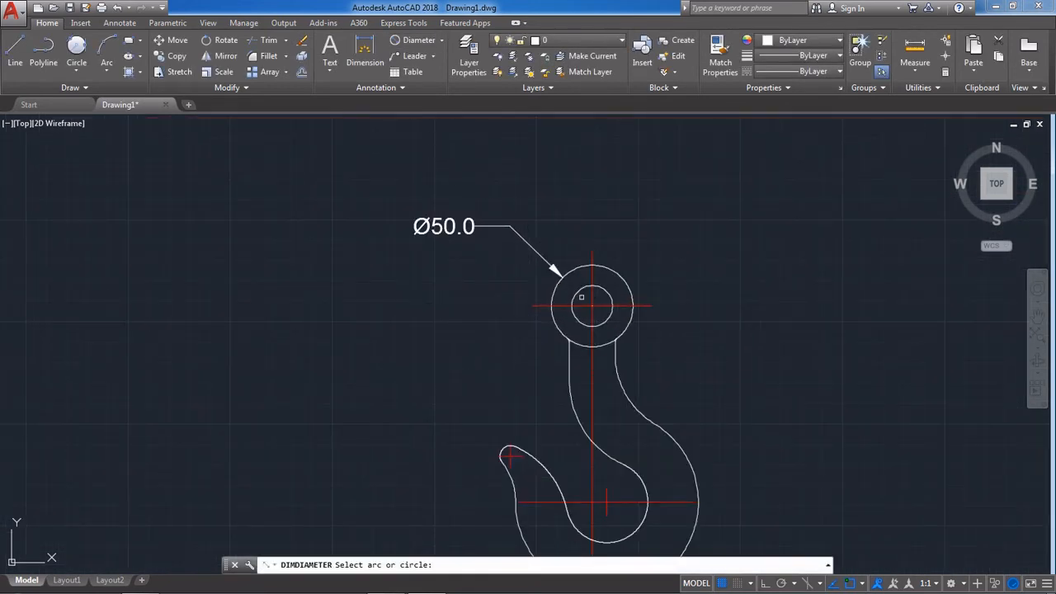
left_click(581, 297)
left_click(486, 257)
Move the texts of both eye diameter dimensions up and to the right, keeping the outer circle's text above the inner circle's.
left_click(487, 238)
left_click(441, 215)
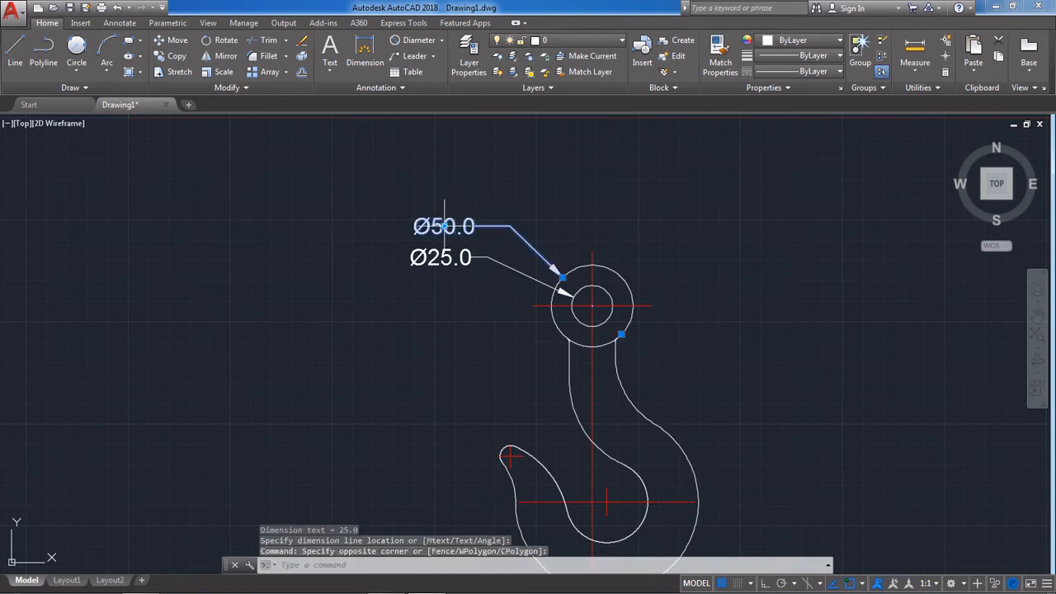
left_click(443, 226)
left_click(490, 192)
left_click(519, 228)
left_click(453, 254)
left_click(441, 257)
left_click(463, 229)
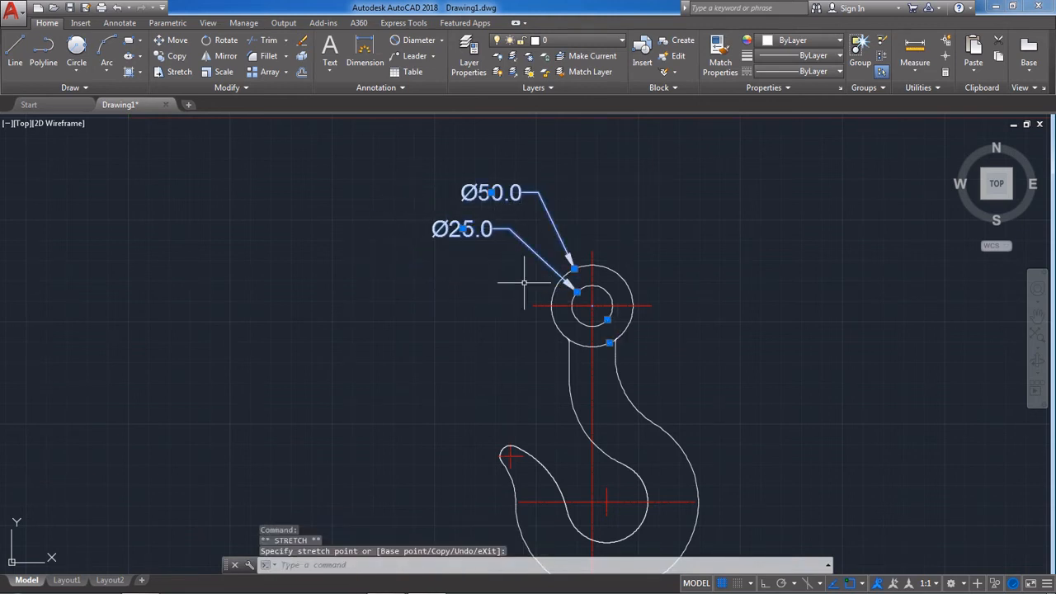
key("Escape")
Add a radius dimension to the rounded end of the hook tip, placing its text above and left of the tip.
scroll(629, 297, "down", 2)
middle_click_drag(593, 354, 625, 320)
scroll(625, 320, "up", 2)
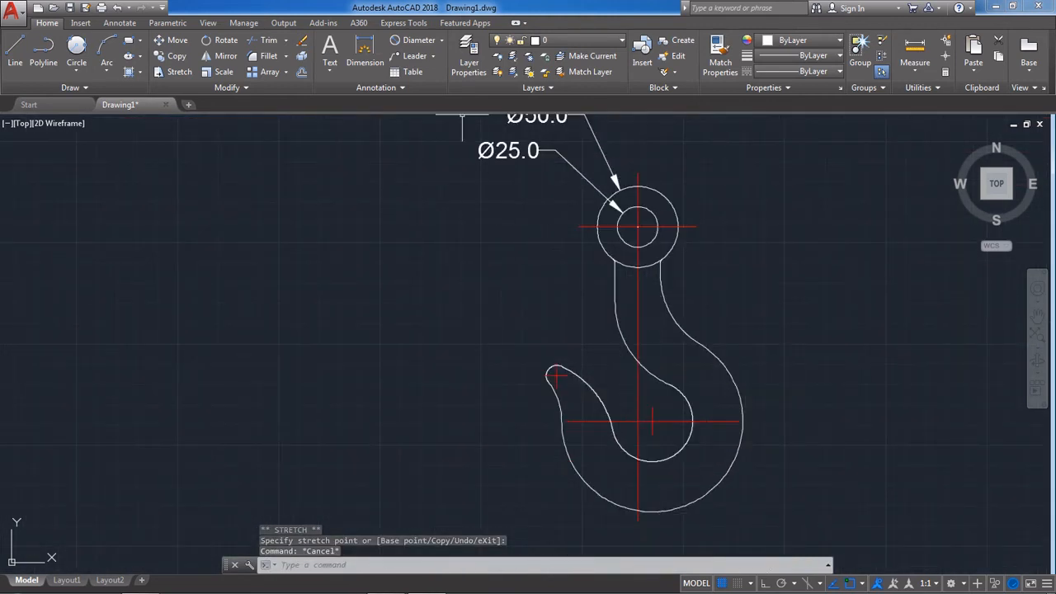
left_click(441, 39)
left_click(423, 169)
scroll(577, 415, "up", 2)
scroll(569, 378, "up", 2)
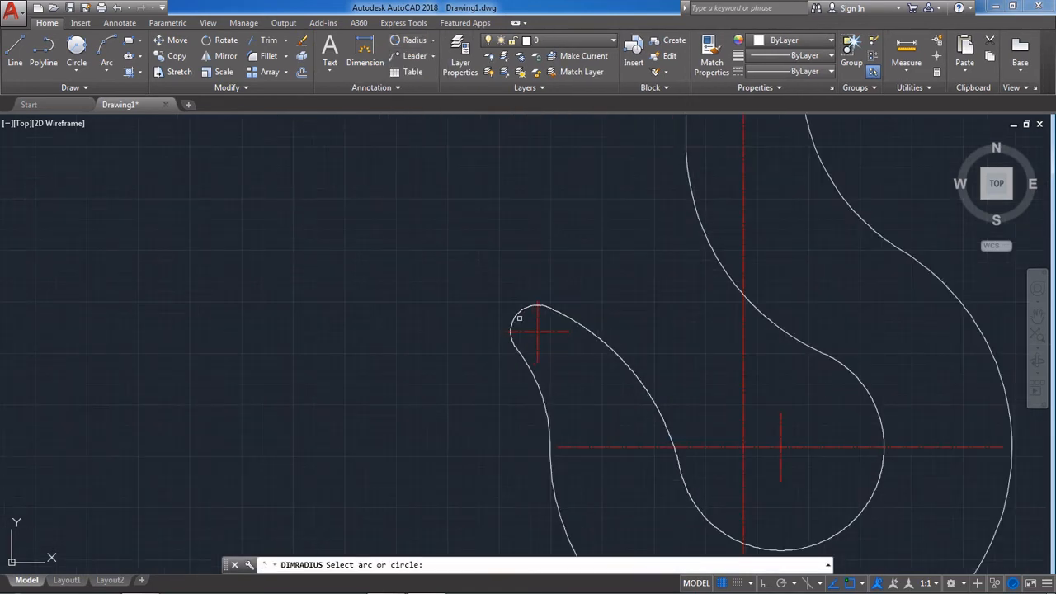
left_click(518, 314)
left_click(436, 244)
scroll(455, 330, "down", 3)
Add radius dimensions to the right and left neck arcs below the eye, placing each text outside the hook.
key("Return")
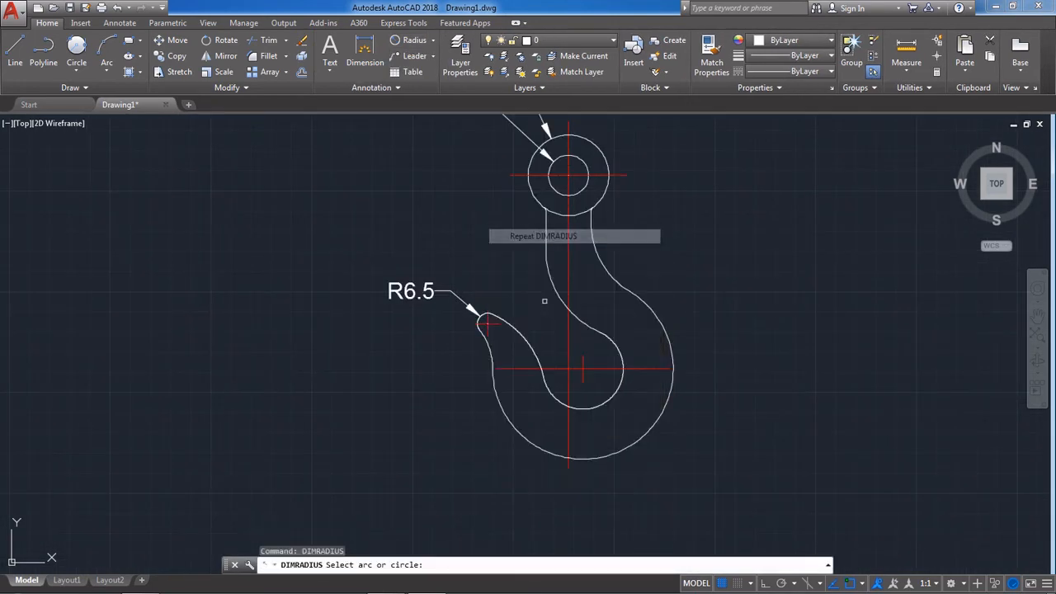
scroll(598, 336, "up", 2)
left_click(634, 346)
left_click(697, 294)
right_click(441, 263)
left_click(462, 269)
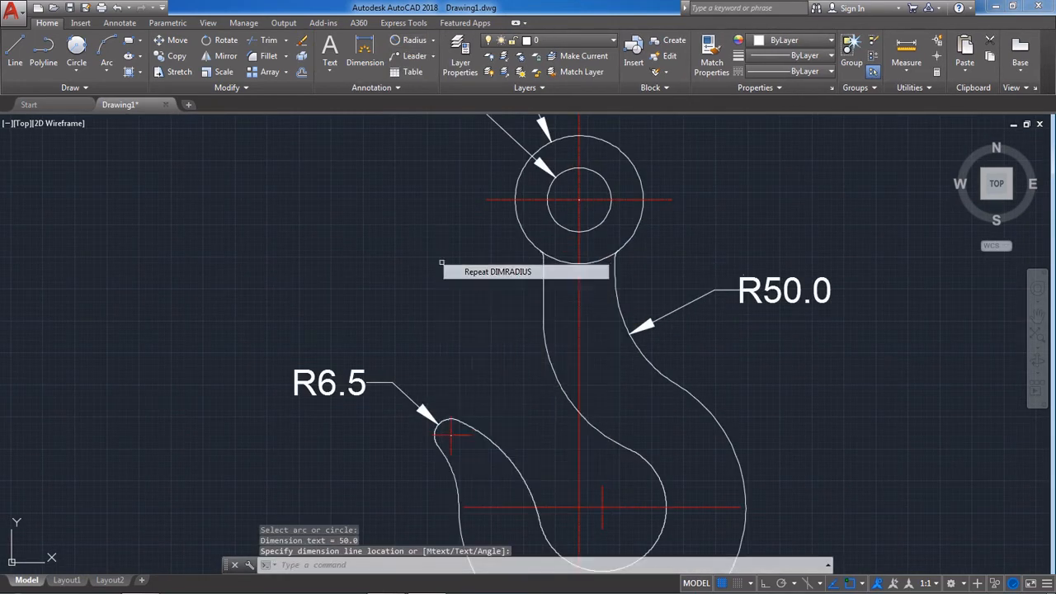
left_click(550, 365)
left_click(493, 332)
middle_click_drag(528, 367, 483, 319)
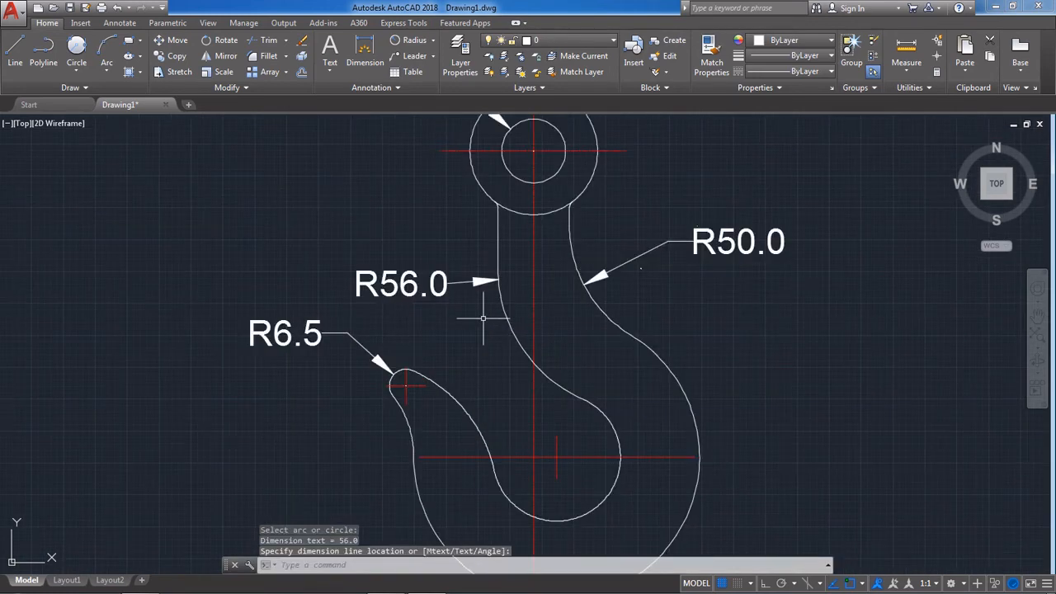
Check the reference image and add a radius dimension to the hook's inner bowl arc, placing its text below and left of the hook.
right_click(400, 219)
left_click(462, 227)
middle_click_drag(569, 236, 570, 43)
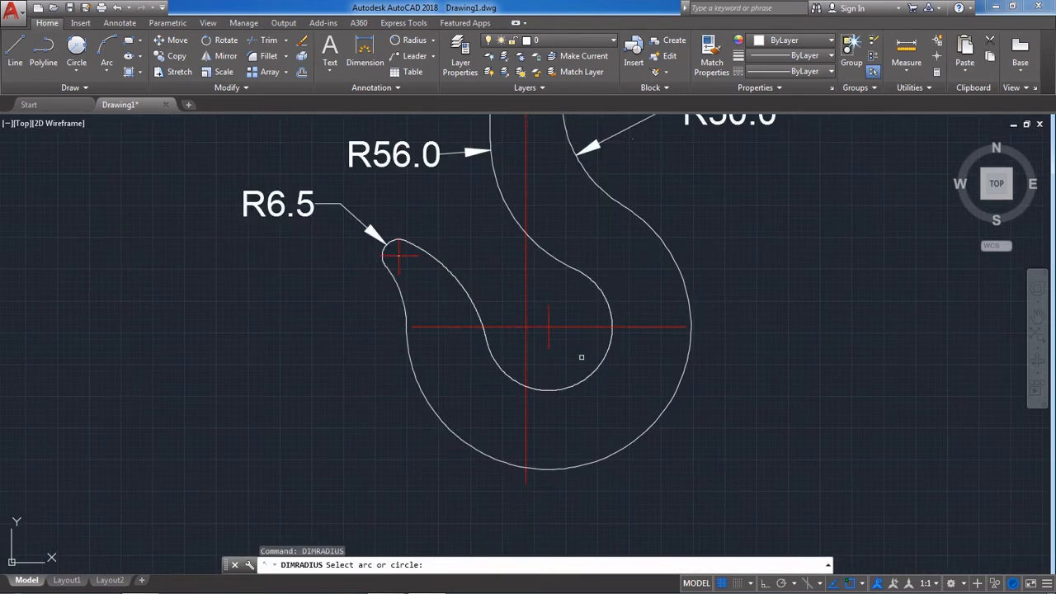
scroll(618, 462, "down", 2)
key("Escape")
scroll(476, 416, "up", 2)
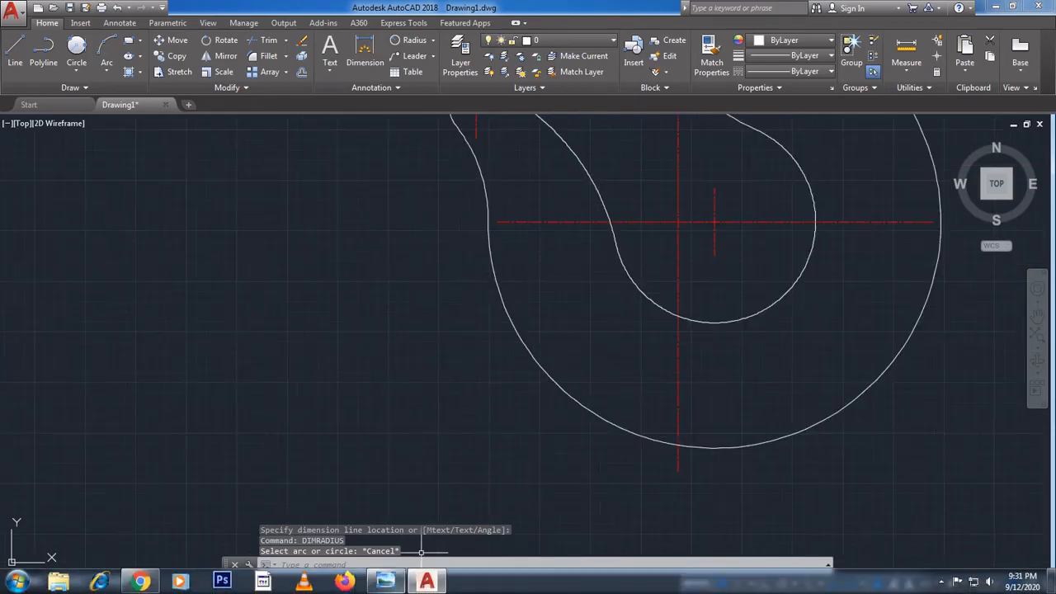
left_click(378, 581)
left_click(428, 581)
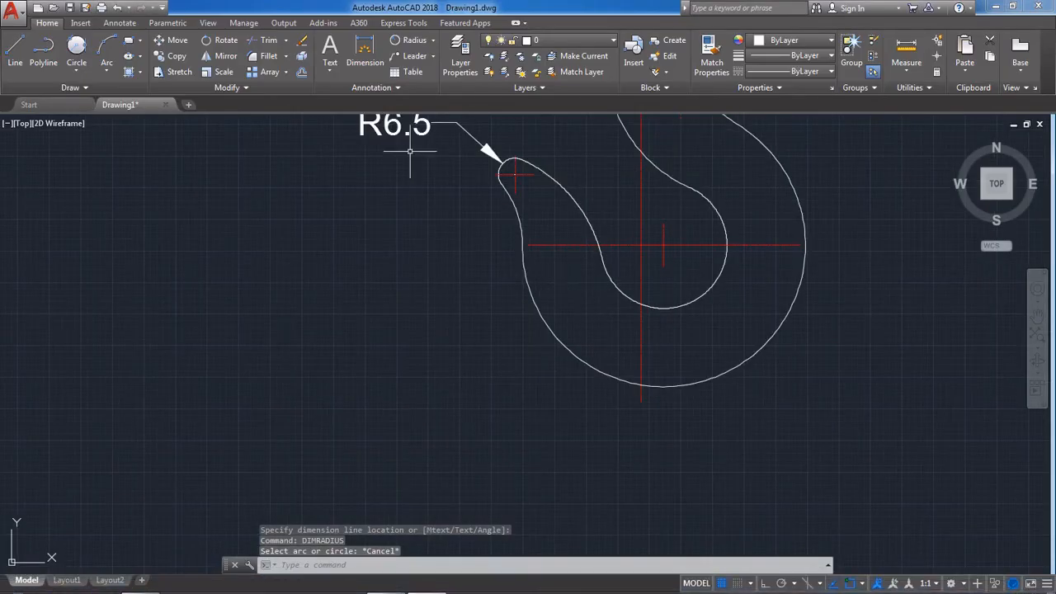
left_click(623, 295)
left_click(564, 424)
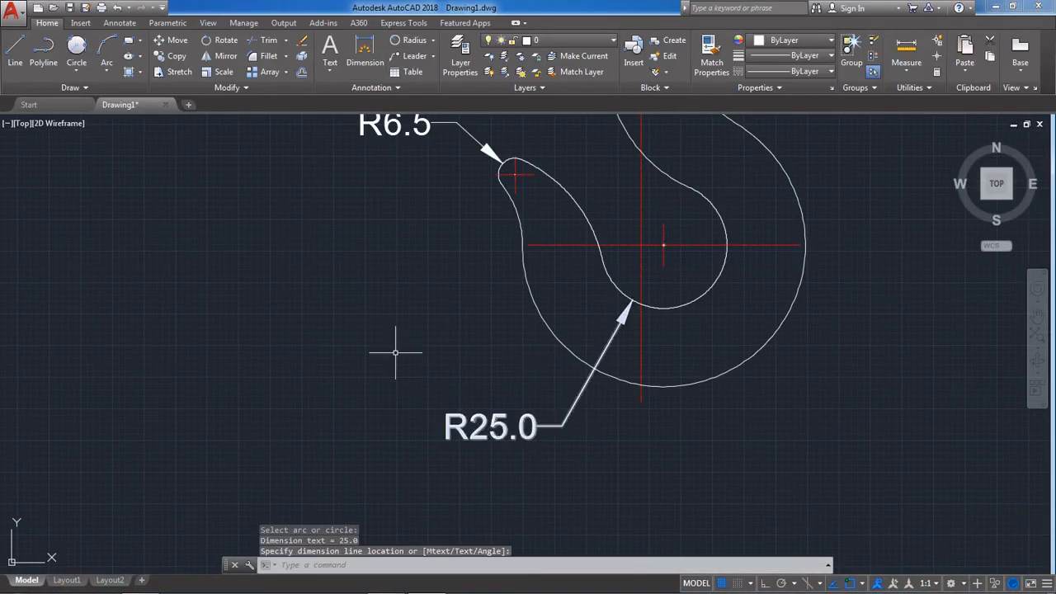
Add a radius dimension to the hook's large outer bowl arc, placing its text below and right of the hook.
right_click(376, 313)
left_click(429, 319)
left_click(726, 374)
left_click(815, 425)
scroll(815, 425, "down", 3)
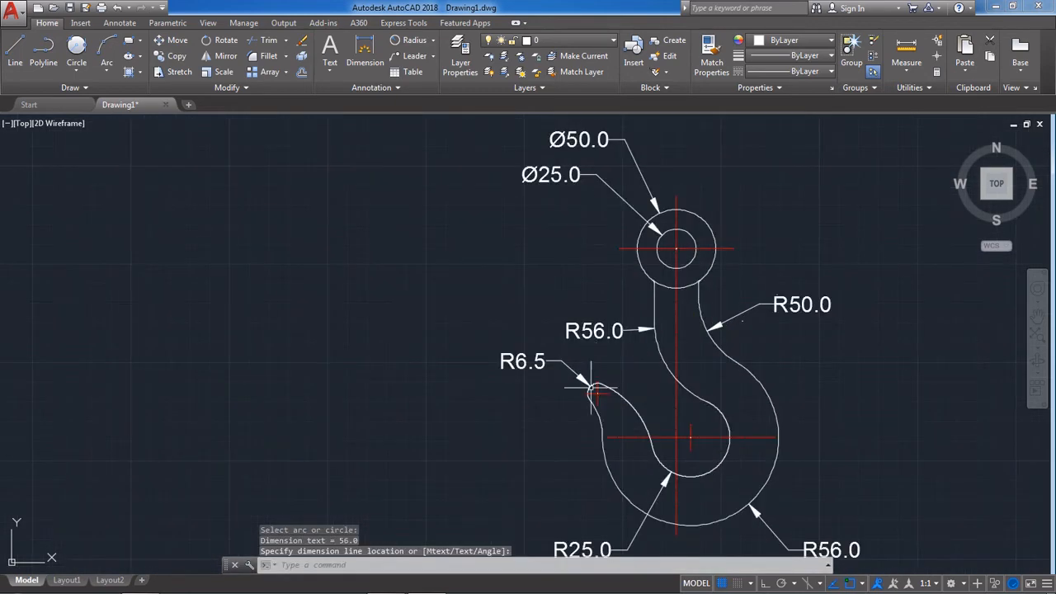
Add a radius dimension to the short outer arc just below the hook tip, placing its text to the left.
scroll(577, 363, "up", 3)
right_click(391, 312)
left_click(446, 319)
left_click(534, 288)
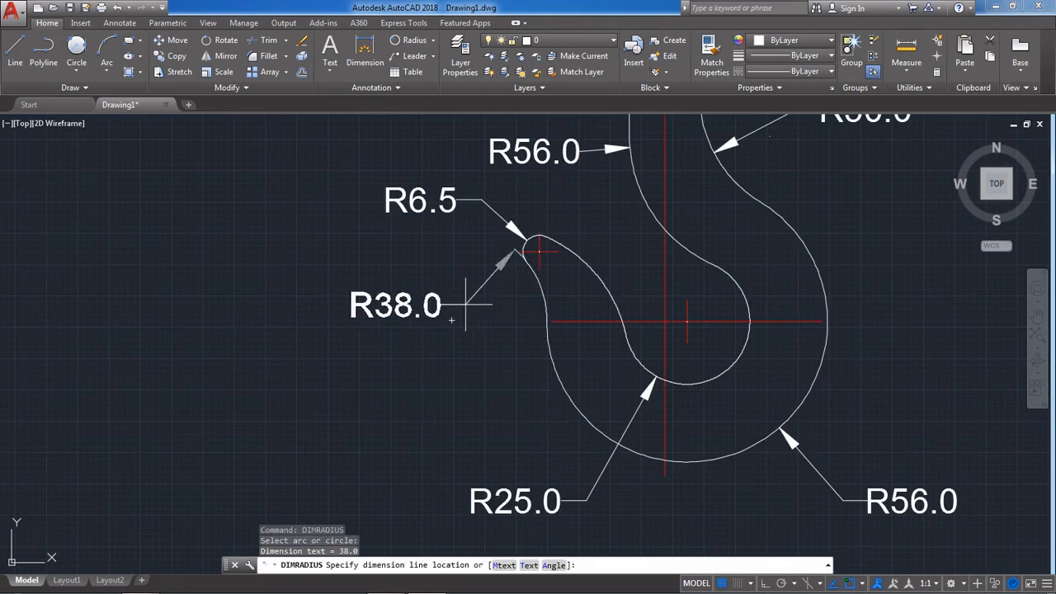
left_click(470, 302)
Add a radius dimension to the inner arc between tip and bowl, and shift its text slightly up and left.
right_click(295, 269)
left_click(338, 275)
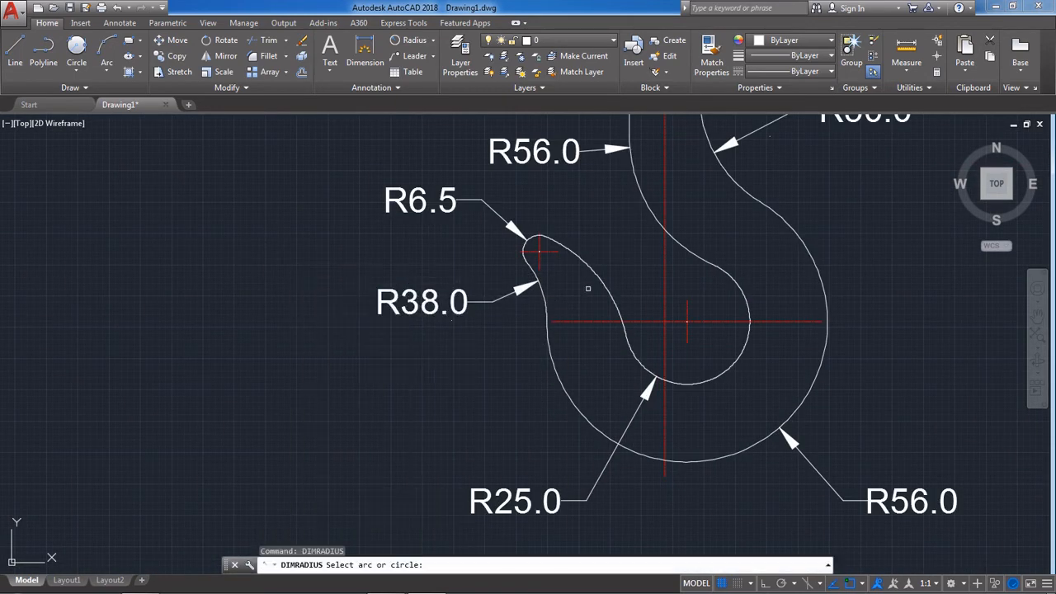
left_click(604, 286)
left_click(568, 330)
key("Escape")
left_click(509, 358)
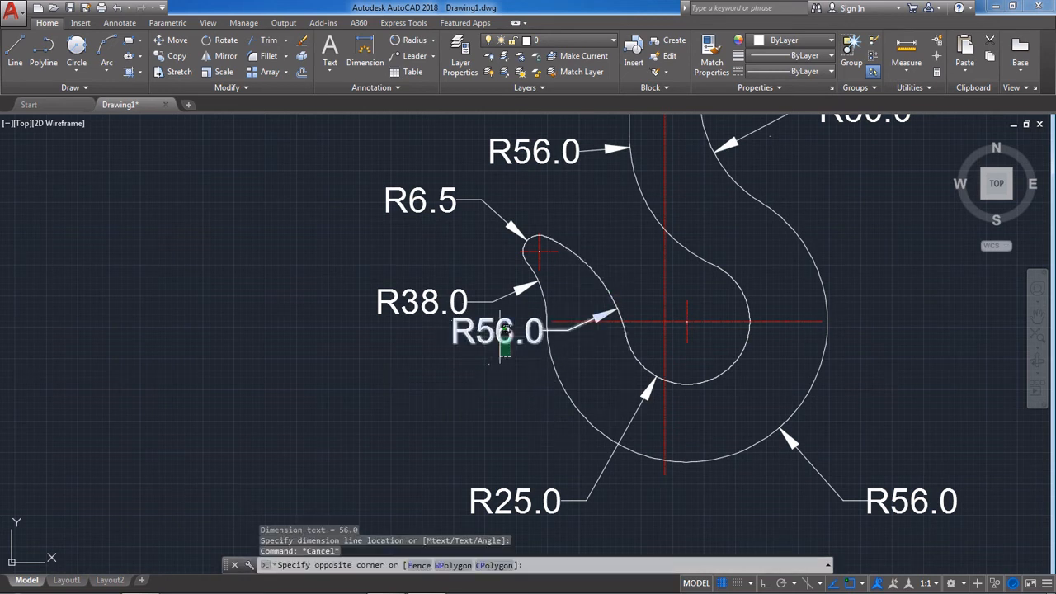
left_click(501, 340)
left_click(498, 331)
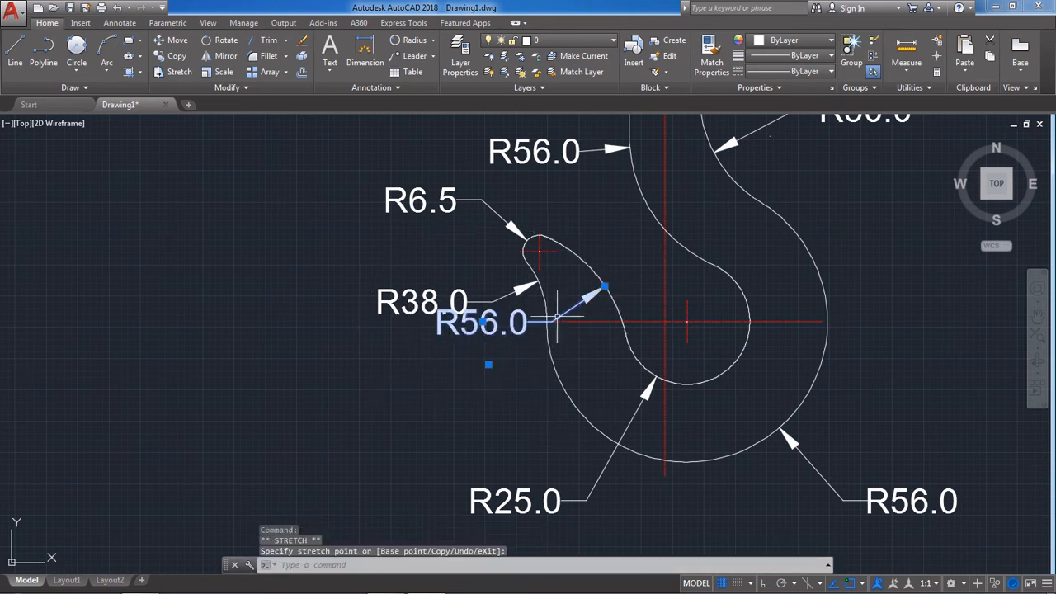
Try to relocate the inner tip arc's radius dimension by its centre point, and undo that grip edit.
left_click(488, 365)
left_click(479, 320)
key("Escape")
left_click(566, 297)
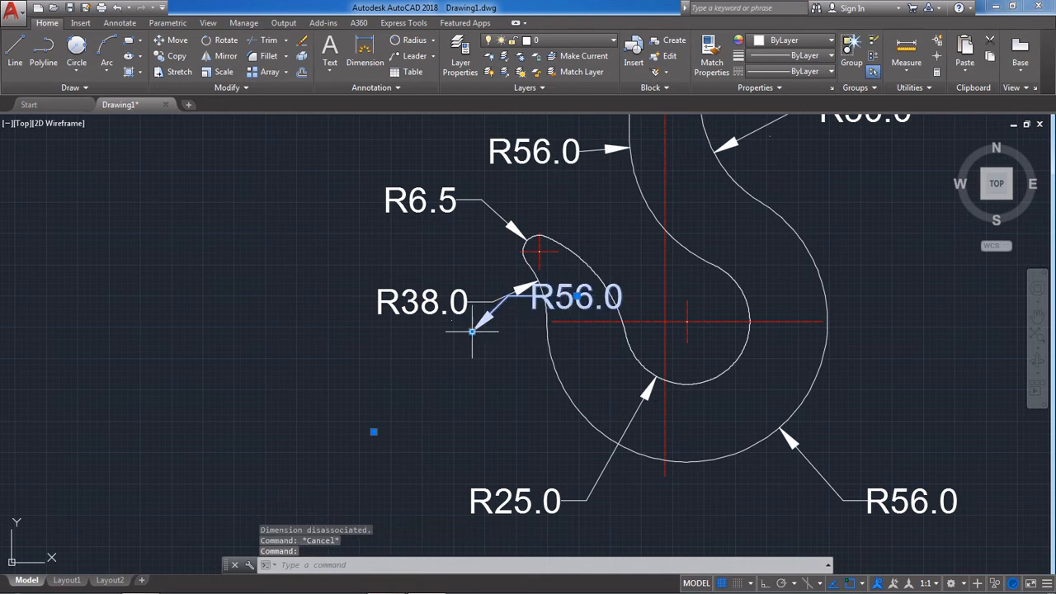
mouse_move(472, 331)
key("Escape")
key("ctrl+z")
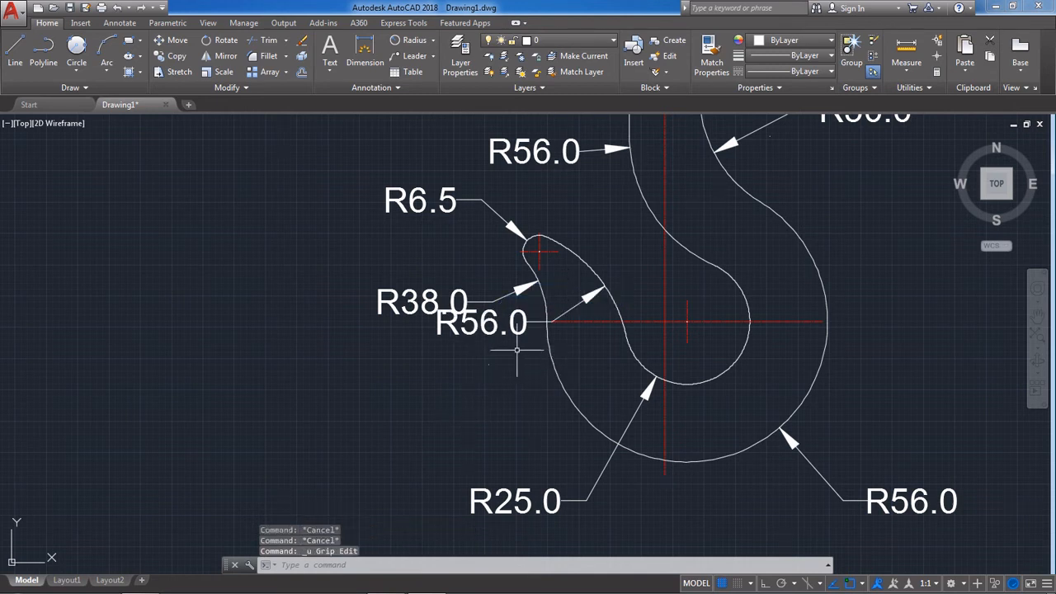
Move the inner tip arc's radius dimension down and left, clear of the R38.0 text.
left_click(482, 322)
key("Escape")
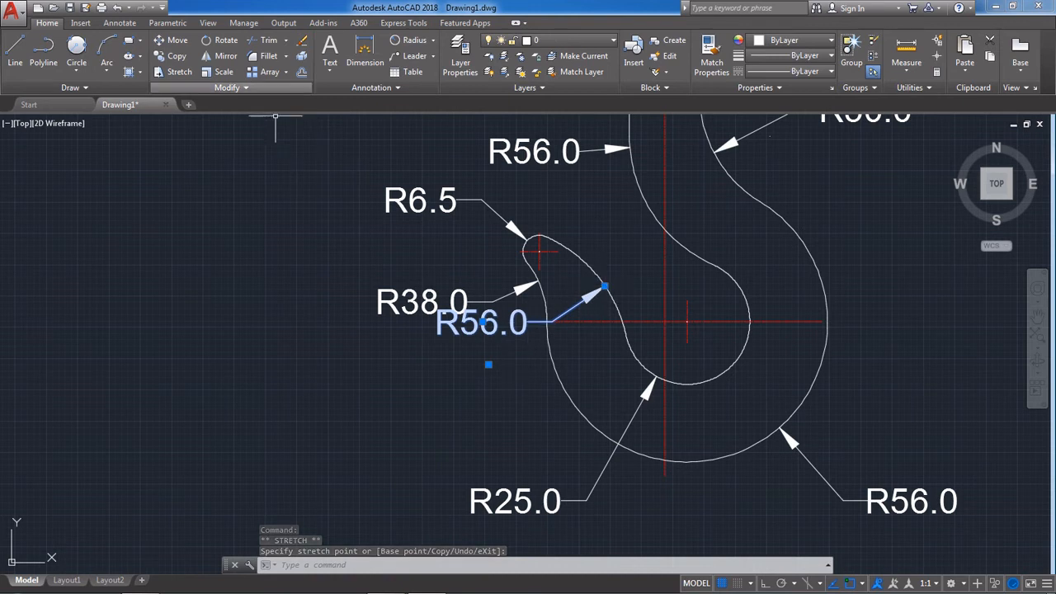
left_click(171, 39)
left_click(485, 390)
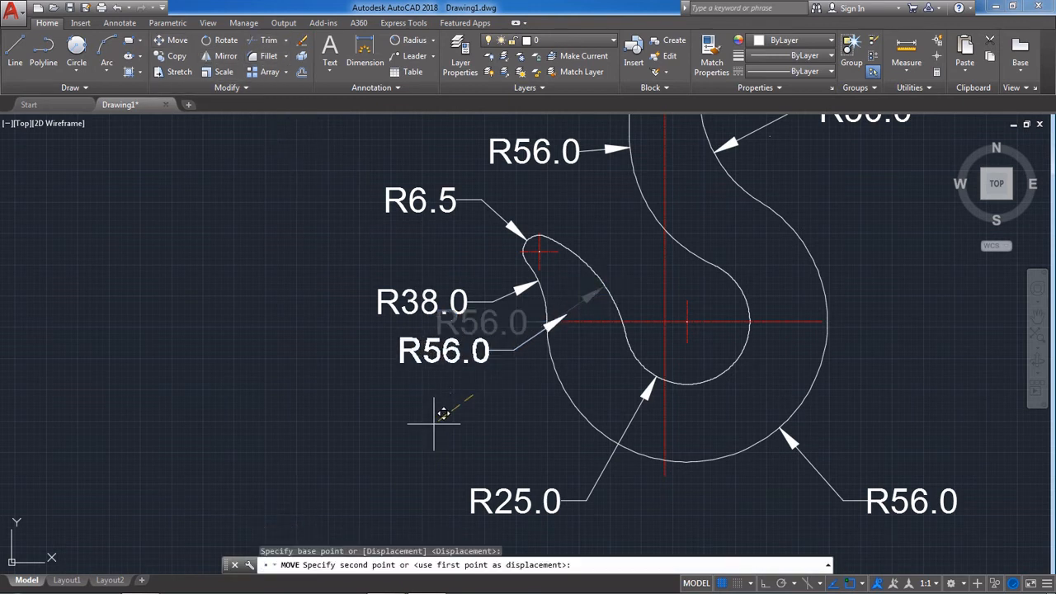
left_click(444, 422)
Try to stretch the arrow end of the moved radius dimension back towards the inner tip arc.
left_click(558, 328)
left_click(564, 318)
left_click(561, 315)
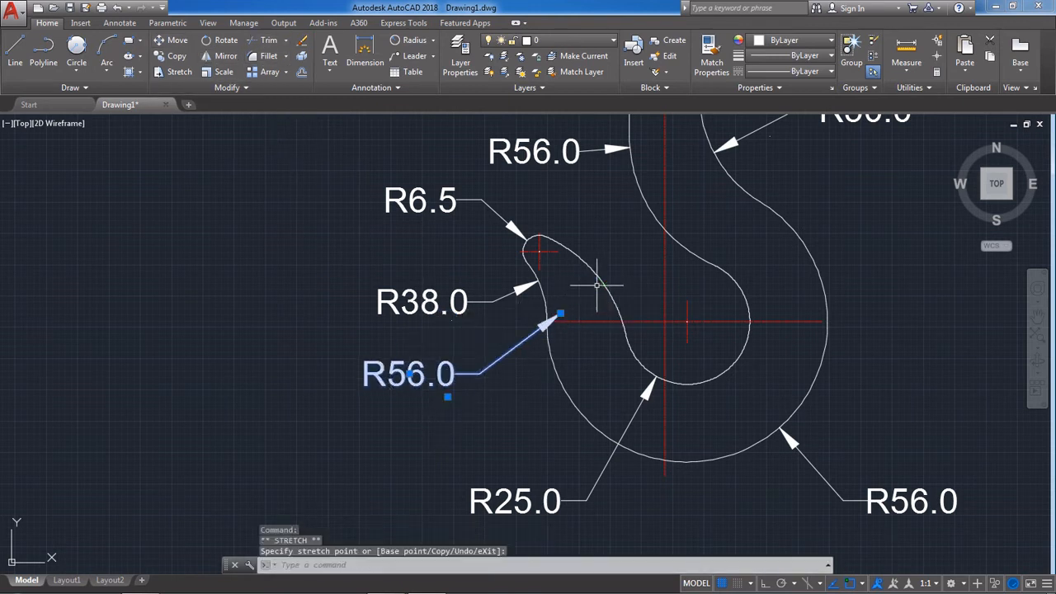
key("Escape")
left_click(515, 381)
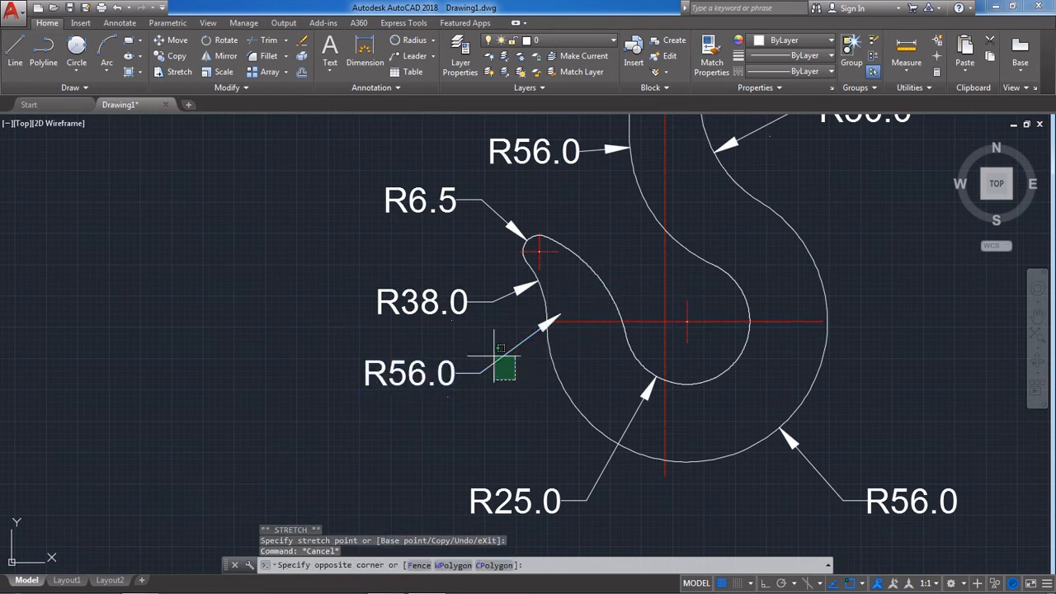
left_click(495, 355)
left_click(560, 313)
left_click(558, 309)
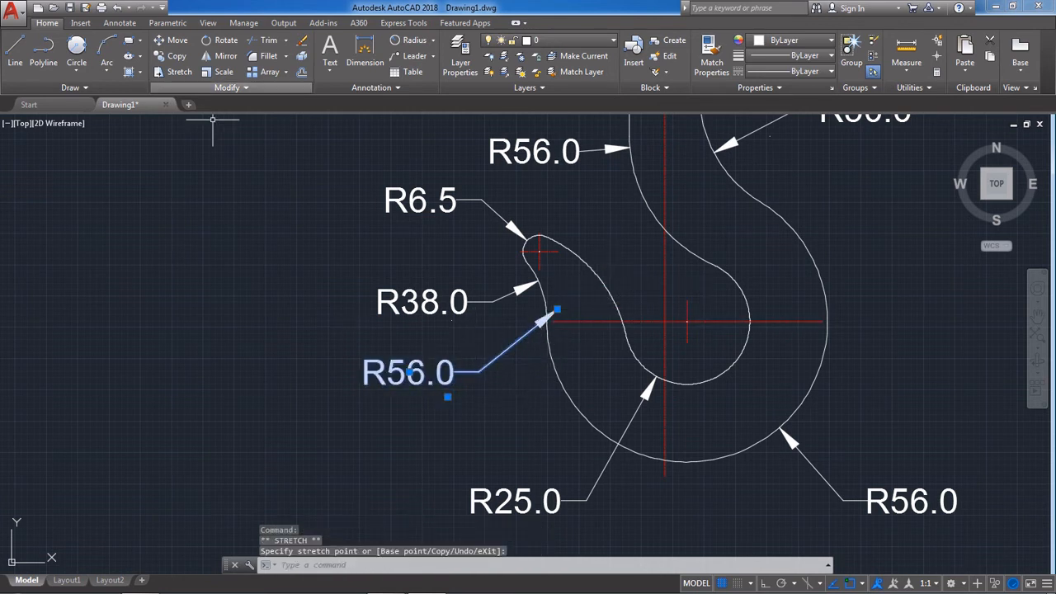
Move the inner tip arc's radius dimension up and right to bring its arrowhead near the arc.
left_click(171, 39)
left_click(483, 412)
left_click(511, 384)
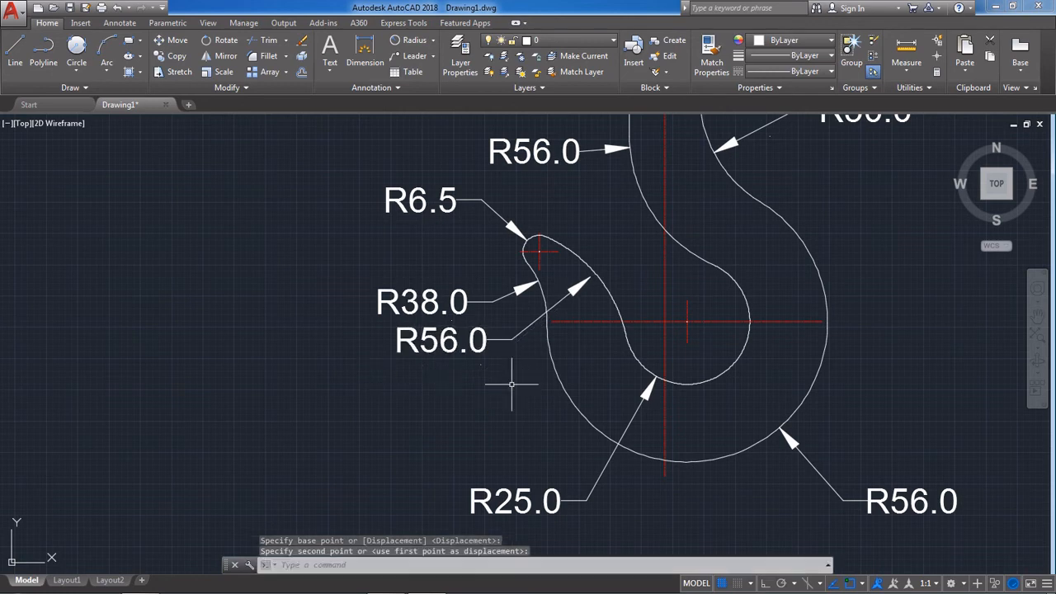
scroll(387, 409, "down", 8)
scroll(527, 273, "up", 8)
key("Escape")
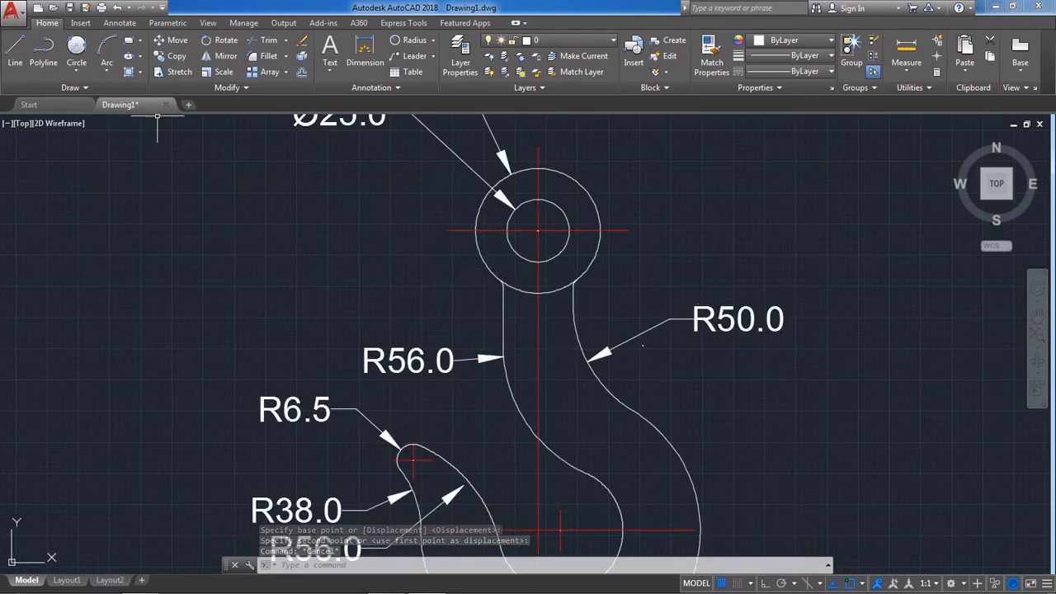
scroll(639, 299, "down", 5)
scroll(624, 418, "up", 1)
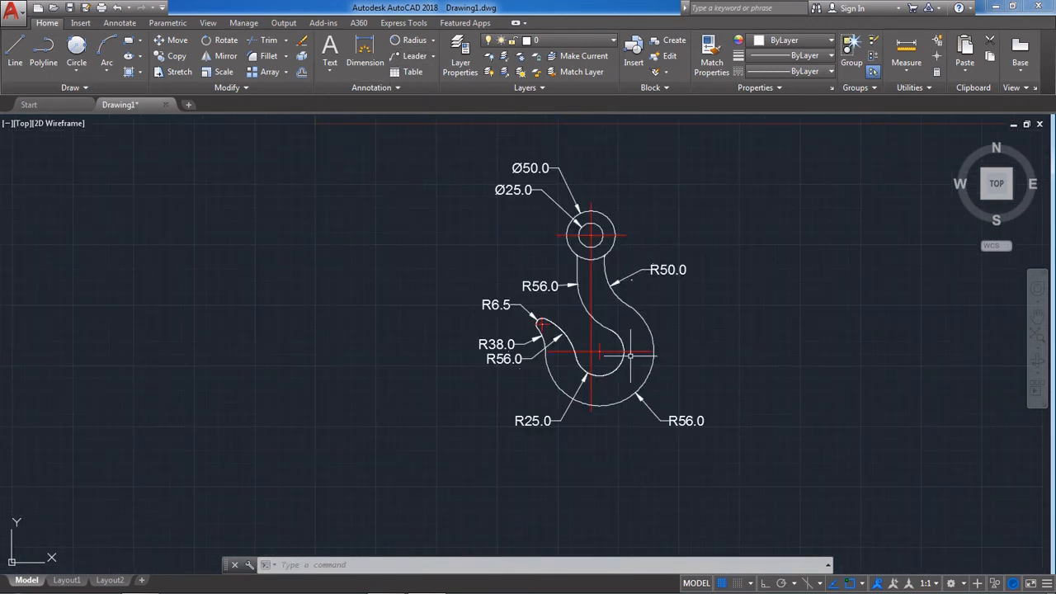
scroll(607, 265, "up", 7)
left_click(408, 39)
scroll(577, 193, "up", 7)
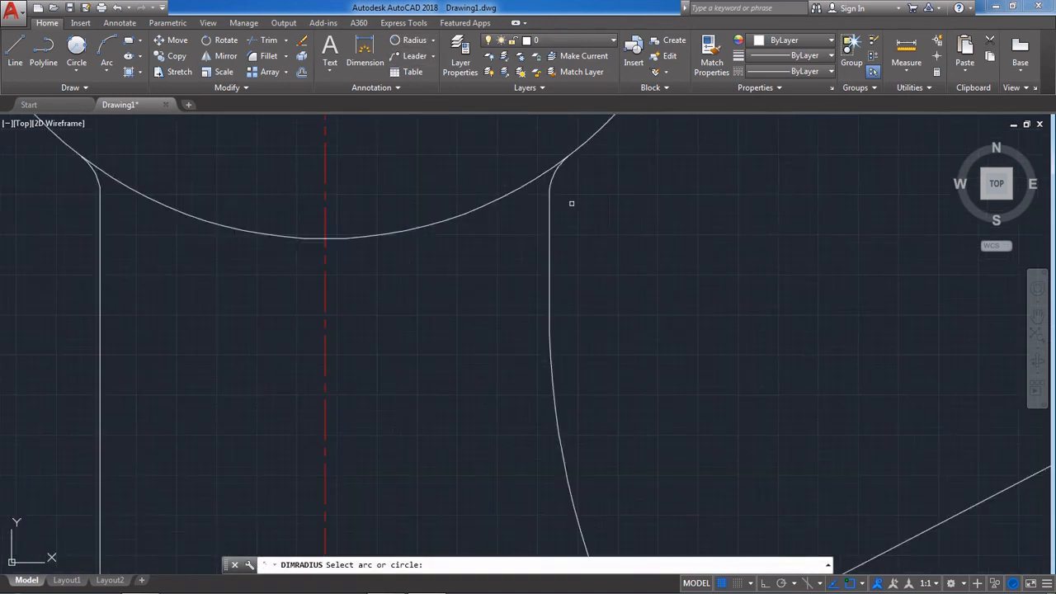
left_click(553, 175)
scroll(677, 244, "down", 7)
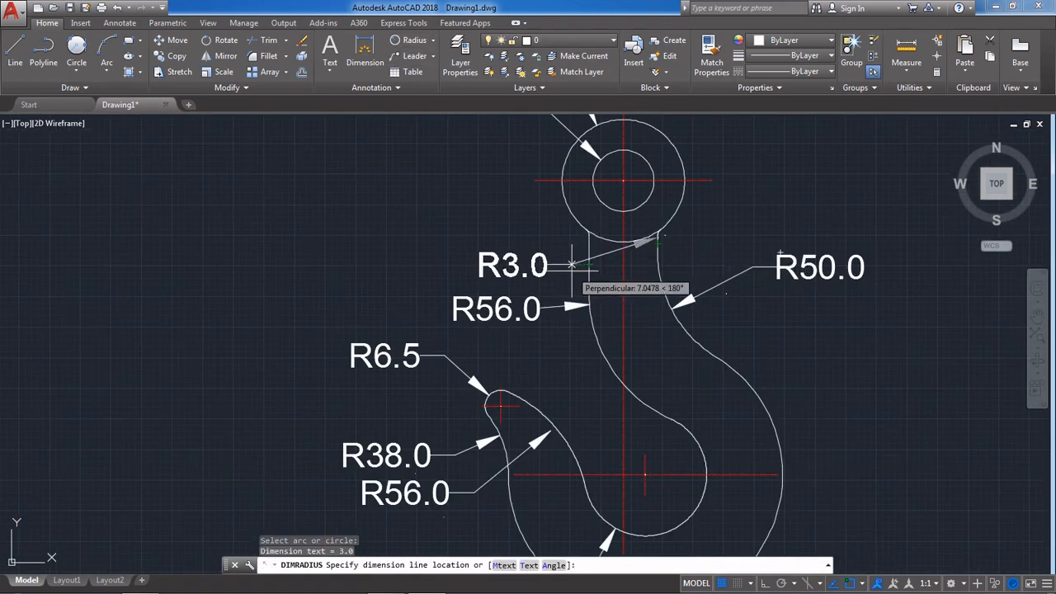
key("Escape")
Add a radius dimension to the small left fillet where the neck meets the eye's outer circle, with its text left of the neck.
scroll(584, 238, "up", 8)
left_click(409, 39)
scroll(586, 237, "up", 5)
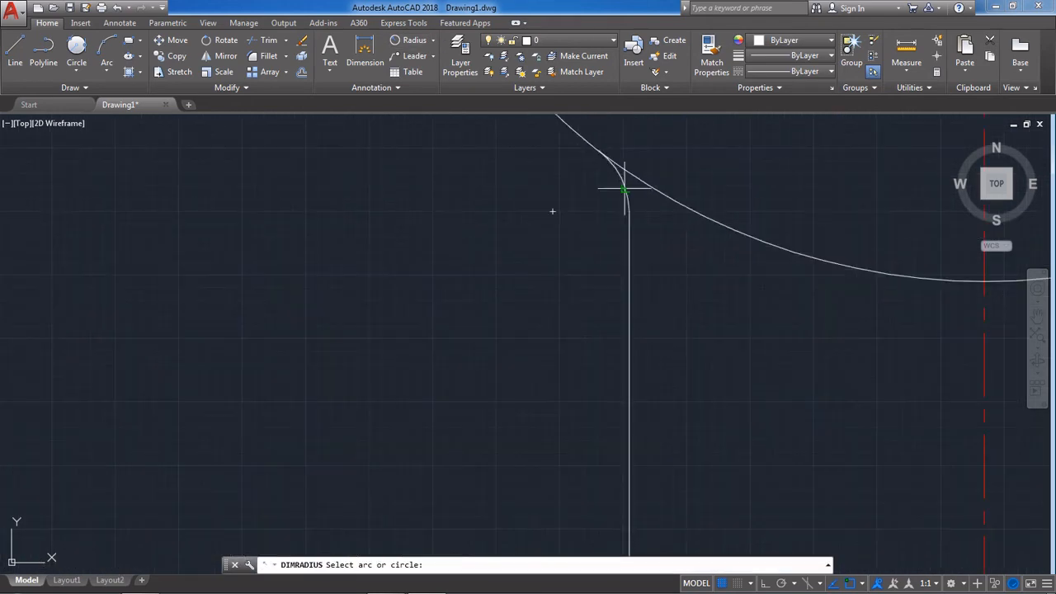
left_click(624, 189)
scroll(561, 264, "down", 10)
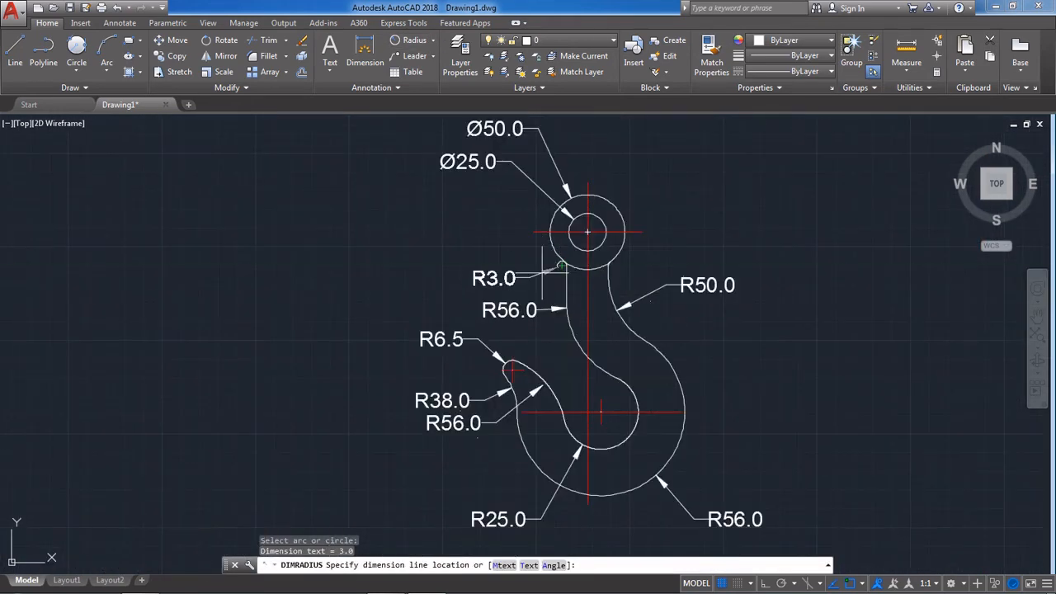
left_click(541, 273)
Stretch the arrow end of the left neck fillet's radius dimension onto the fillet arc so its leader comes from the upper left.
scroll(549, 265, "up", 3)
left_click(554, 302)
left_click(541, 283)
scroll(571, 277, "up", 2)
left_click(588, 270)
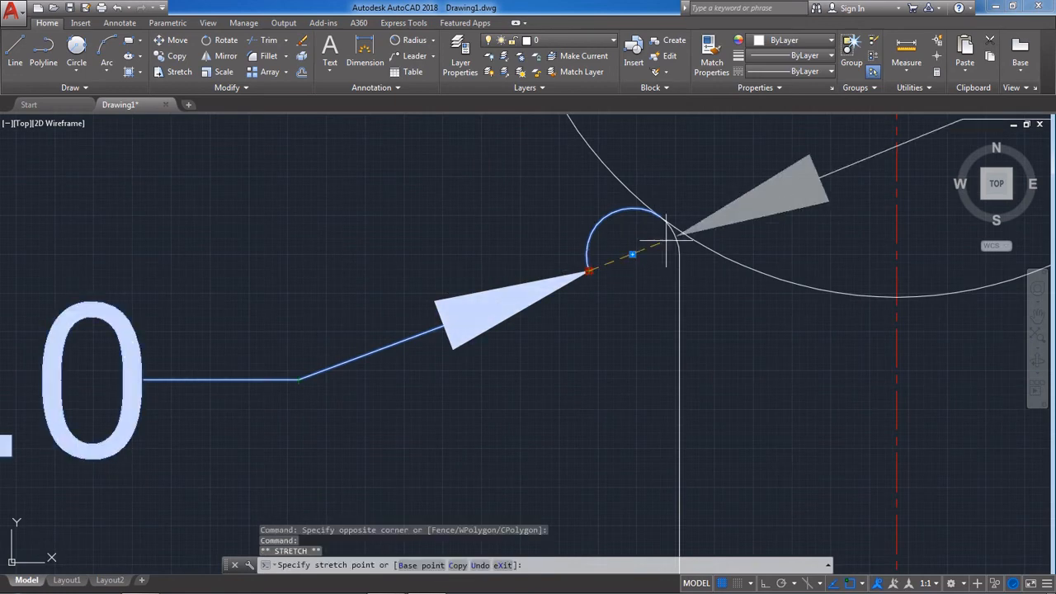
scroll(667, 241, "down", 5)
key("Escape")
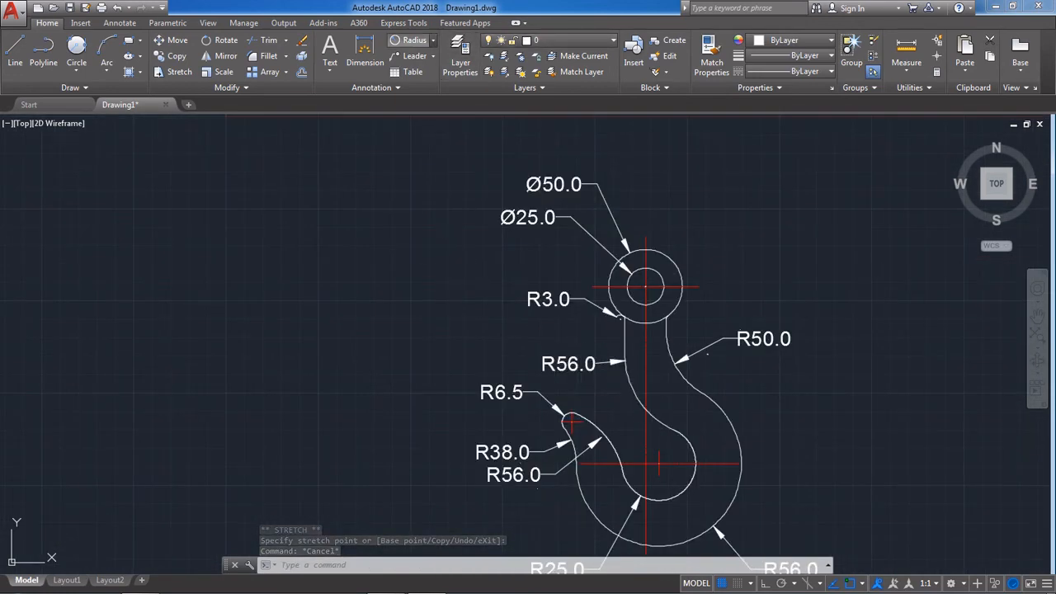
Add a vertical linear dimension between the horizontal centrelines of the hook bowl and the eye, placed right of the hook.
left_click(433, 39)
left_click(423, 61)
middle_click_drag(738, 490, 737, 424)
scroll(640, 402, "down", 2)
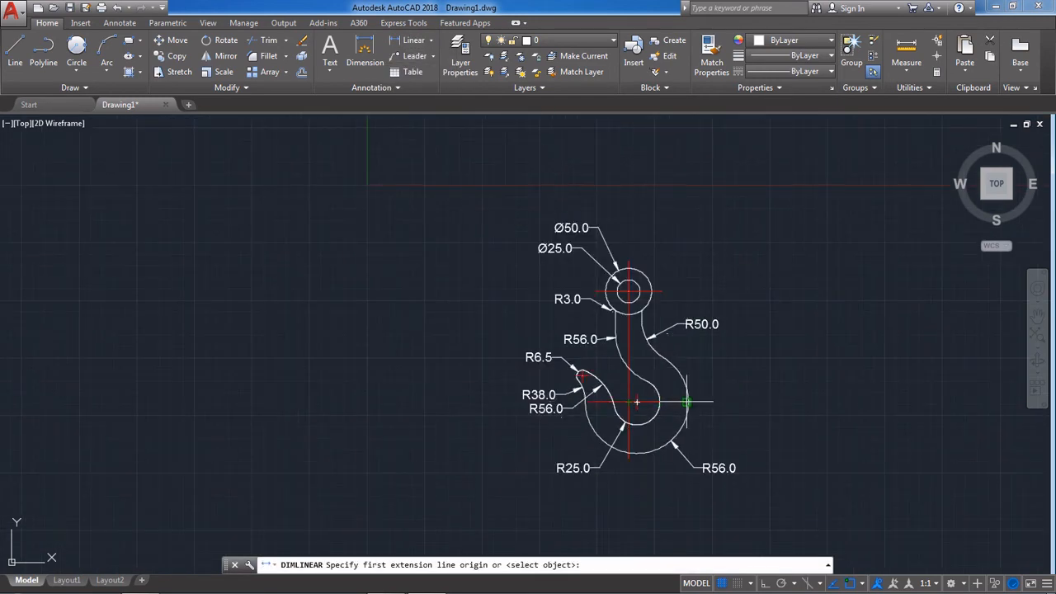
left_click(661, 292)
left_click(777, 344)
Add a horizontal linear dimension from the outer arc's offset centre to the eye's vertical centreline, placed below the hook.
right_click(355, 266)
left_click(391, 275)
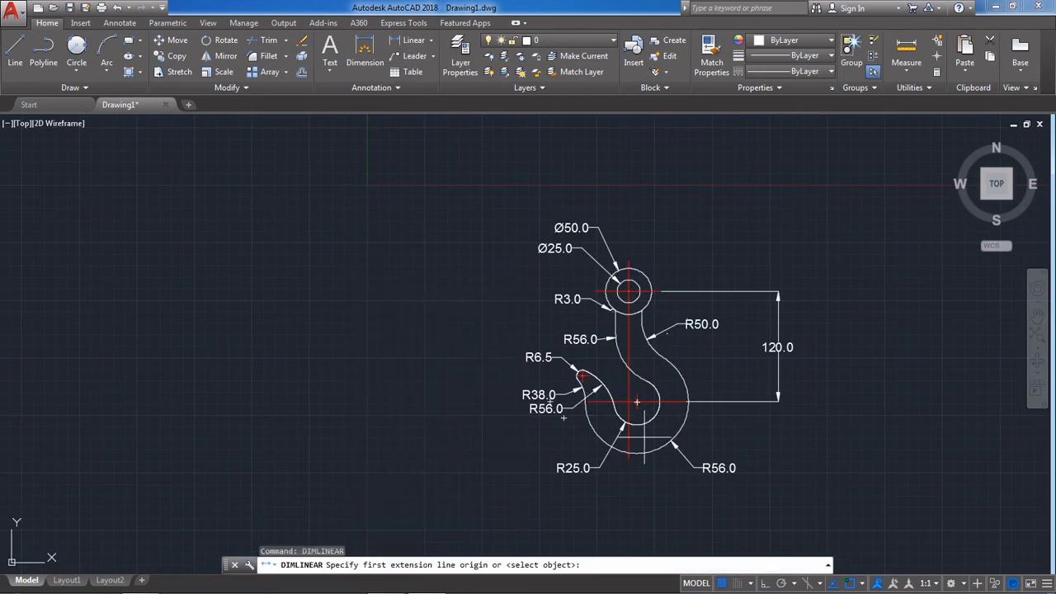
scroll(637, 410, "up", 6)
scroll(636, 410, "down", 5)
left_click(638, 385)
left_click(625, 211)
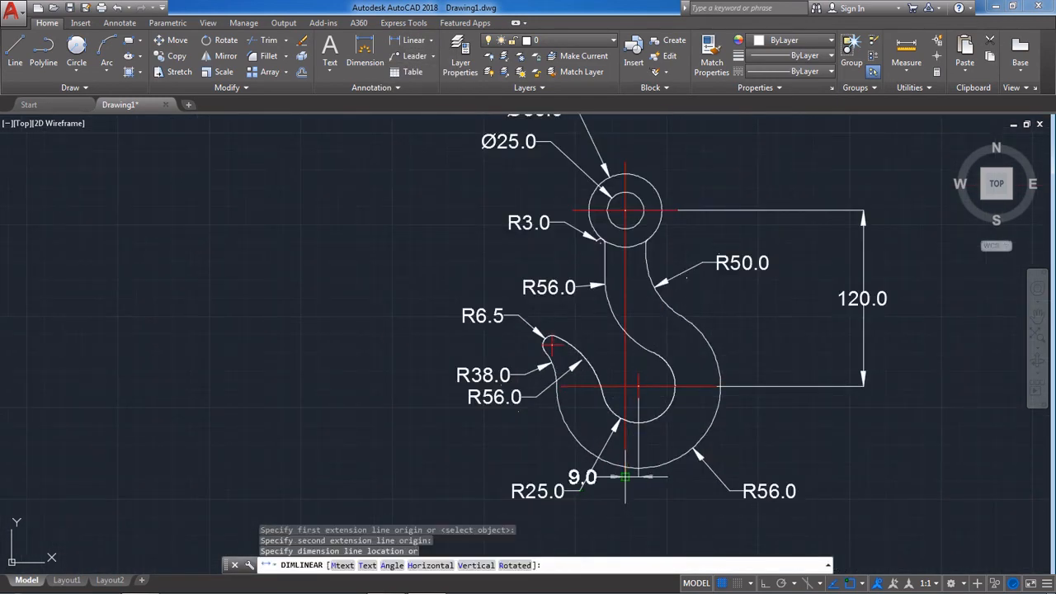
left_click(640, 523)
scroll(635, 382, "down", 3)
scroll(641, 343, "up", 3)
right_click(329, 318)
left_click(388, 328)
left_click(631, 407)
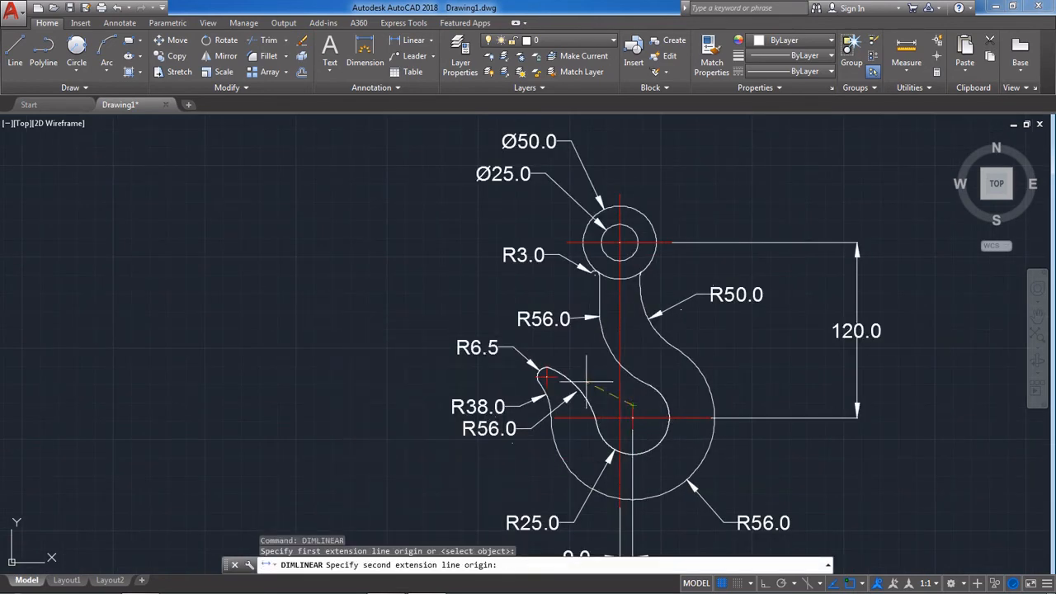
left_click(546, 377)
key("Escape")
Add a horizontal linear dimension between the main vertical centreline and the tip arc's centre, placed just above the tip.
right_click(263, 285)
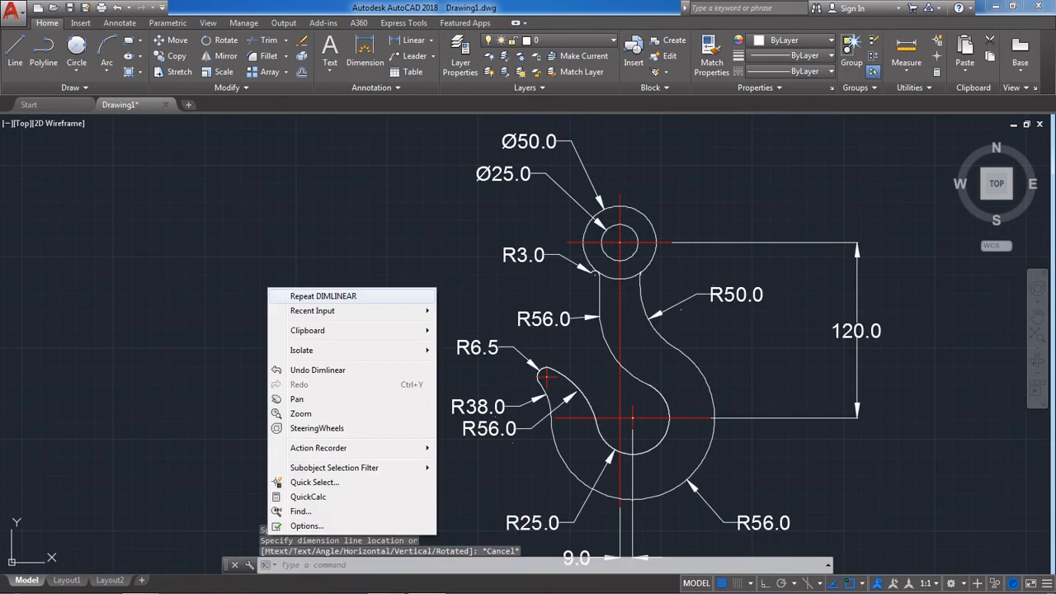
left_click(297, 291)
left_click(632, 417)
left_click(546, 377)
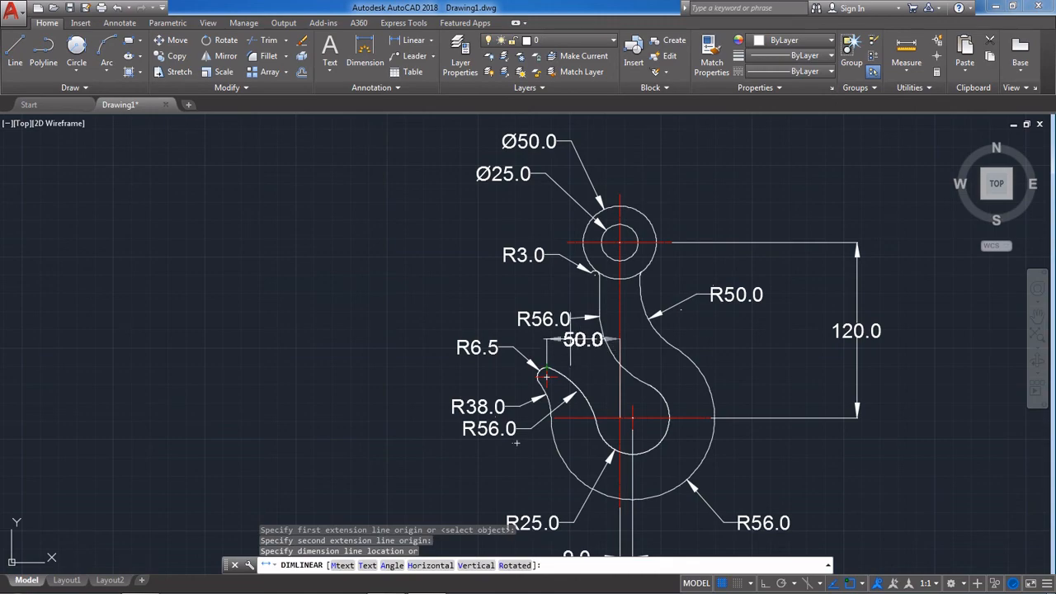
left_click(570, 339)
scroll(577, 353, "up", 4)
key("Escape")
scroll(579, 353, "down", 4)
Compare the drawing's dimensions with the hook reference image in Windows Photo Viewer and return to AutoCAD.
left_click(385, 581)
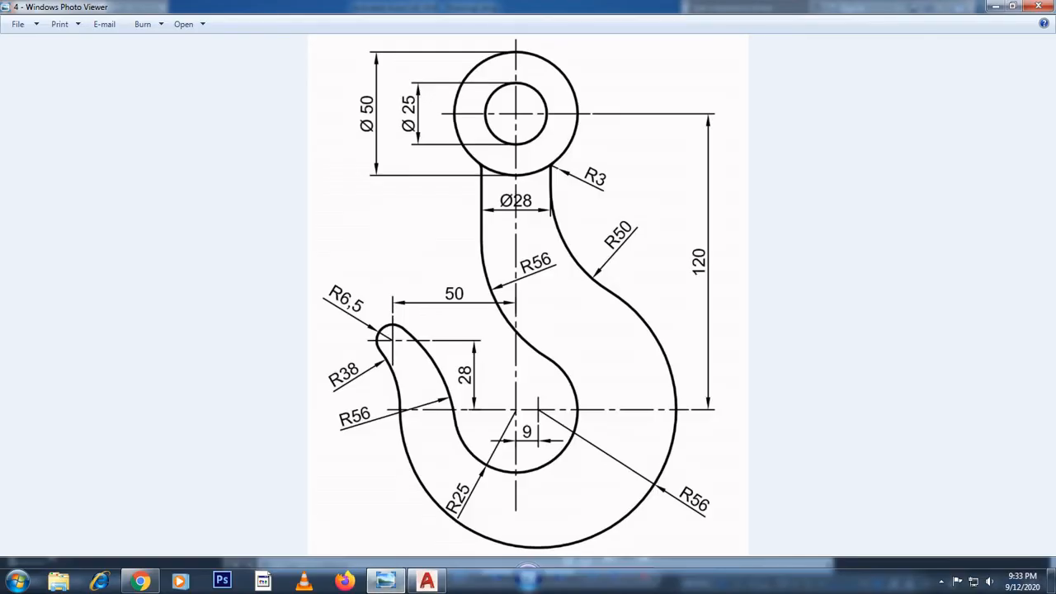
left_click(426, 581)
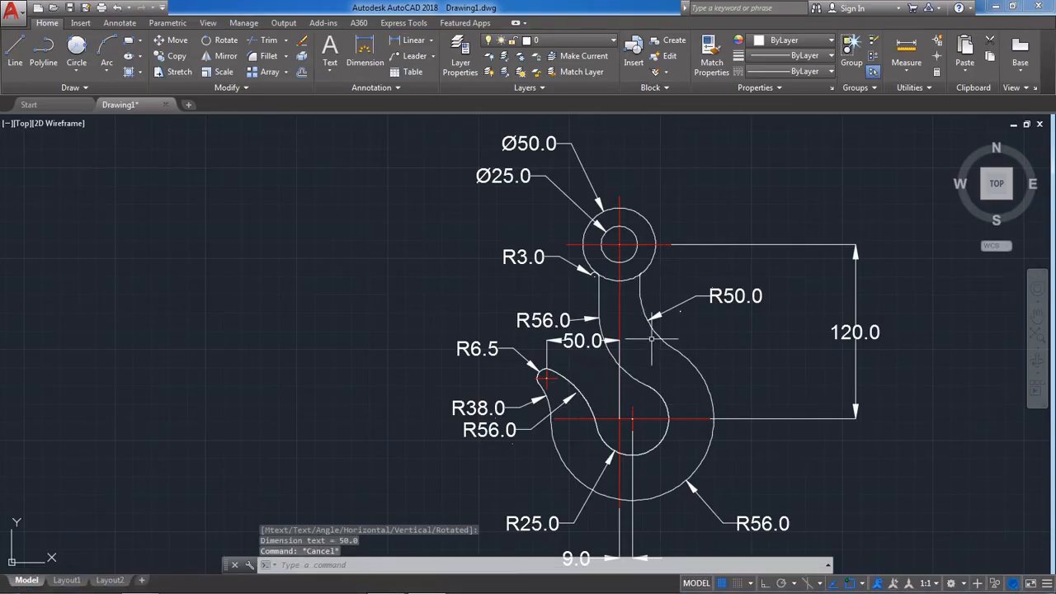
scroll(656, 297, "down", 3)
scroll(660, 272, "up", 2)
scroll(663, 267, "down", 1)
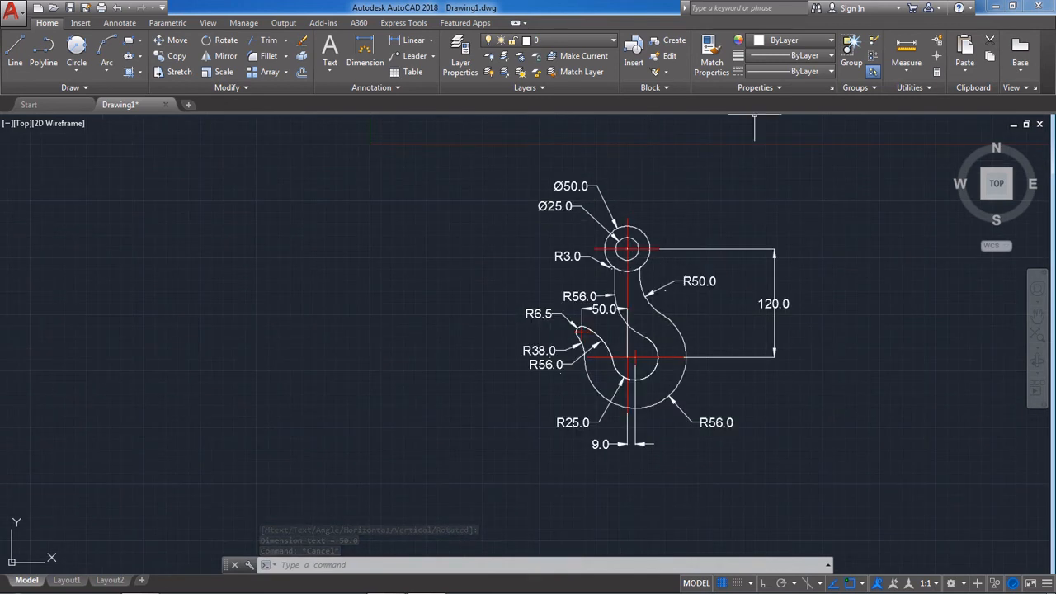
Change the colour of the eye's outer circle diameter dimension to green.
left_click(791, 39)
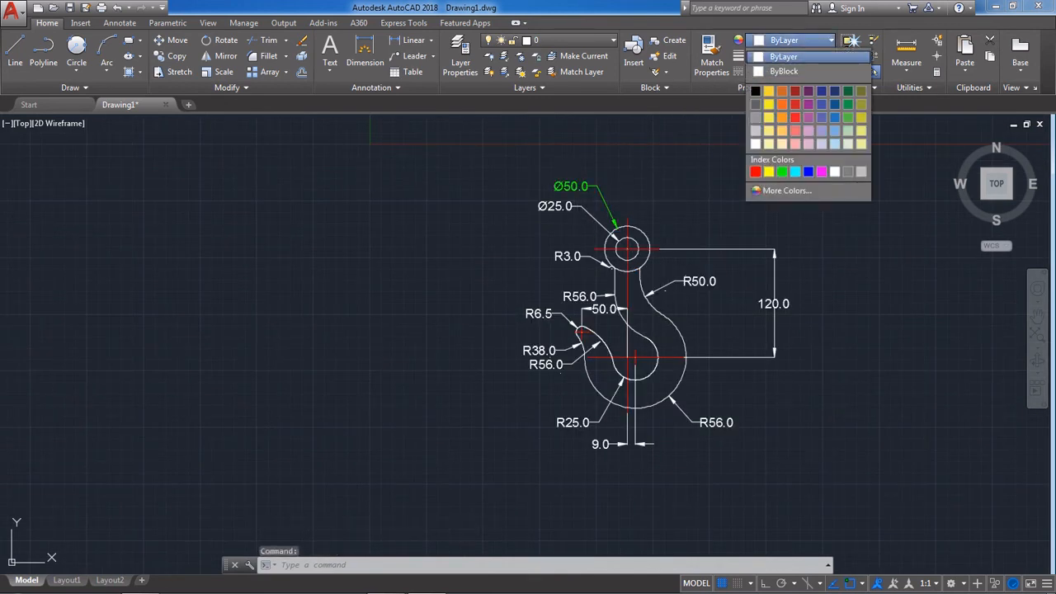
left_click(782, 172)
left_click(710, 55)
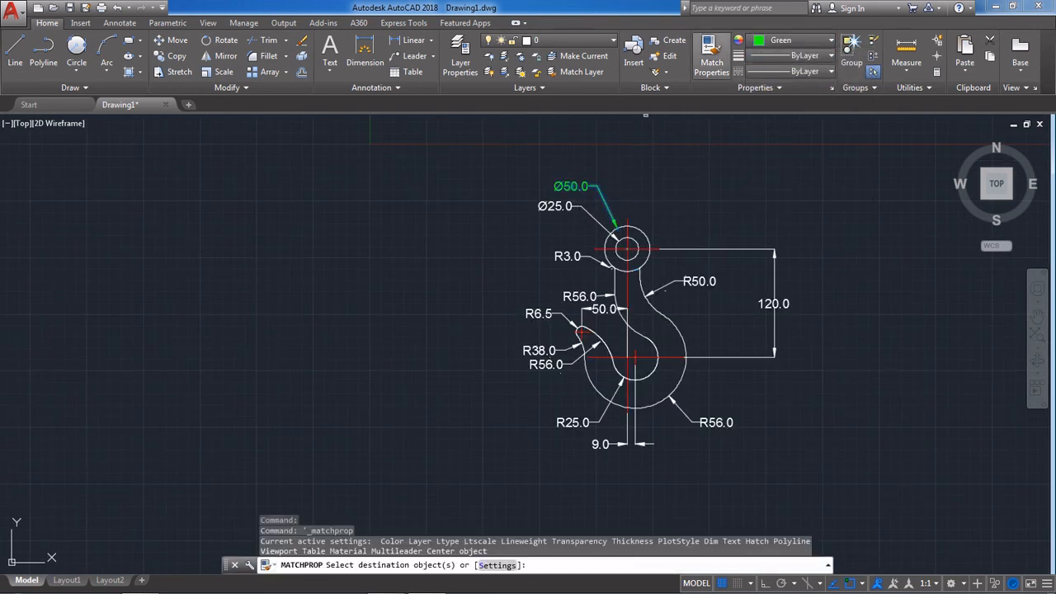
key("Escape")
Copy the green outer circle dimension's properties to all remaining diameter, radius and linear dimensions with Match Properties.
left_click(710, 55)
scroll(600, 226, "up", 1)
left_click(569, 163)
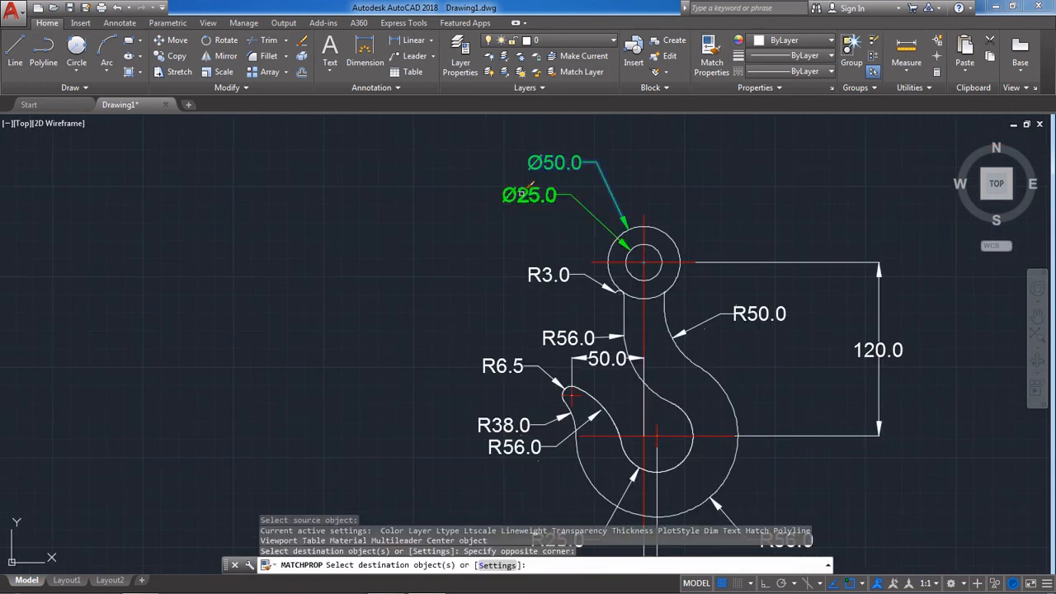
left_click(564, 286)
scroll(513, 336, "down", 2)
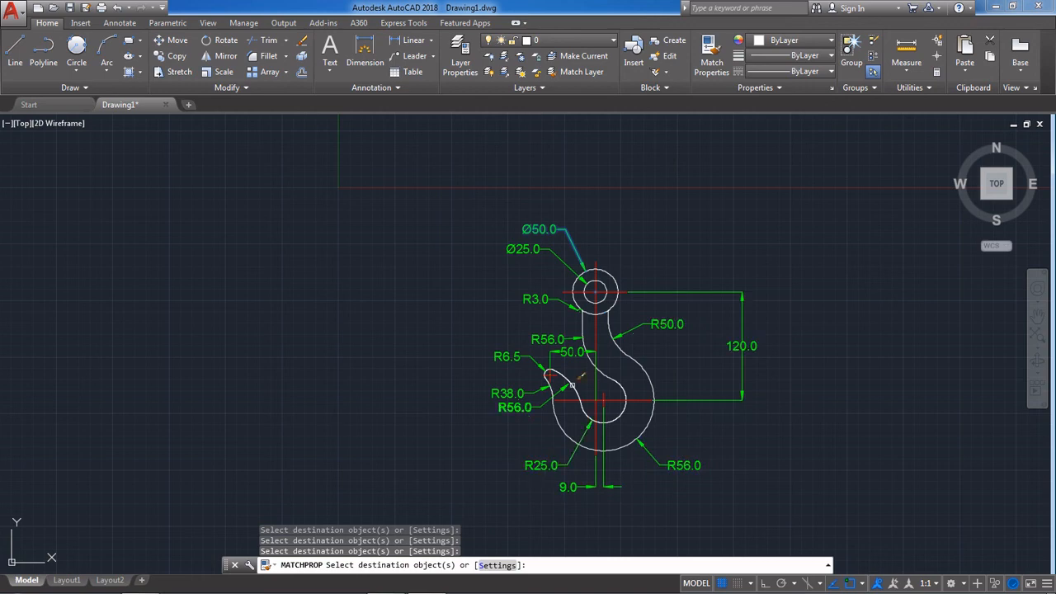
scroll(571, 385, "up", 5)
scroll(561, 387, "down", 5)
scroll(578, 445, "up", 2)
middle_click_drag(570, 463, 558, 311)
key("Escape")
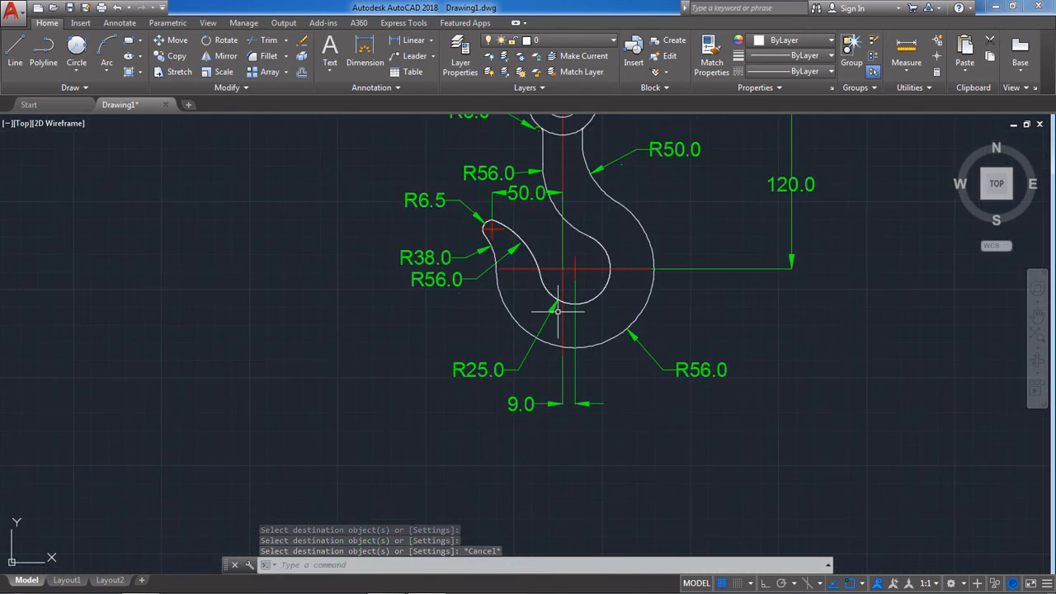
Inspect the hook outline, centrelines and recoloured dimensions from the eye down to the bowl.
scroll(558, 310, "down", 4)
scroll(573, 224, "up", 4)
scroll(572, 223, "down", 4)
scroll(536, 215, "up", 2)
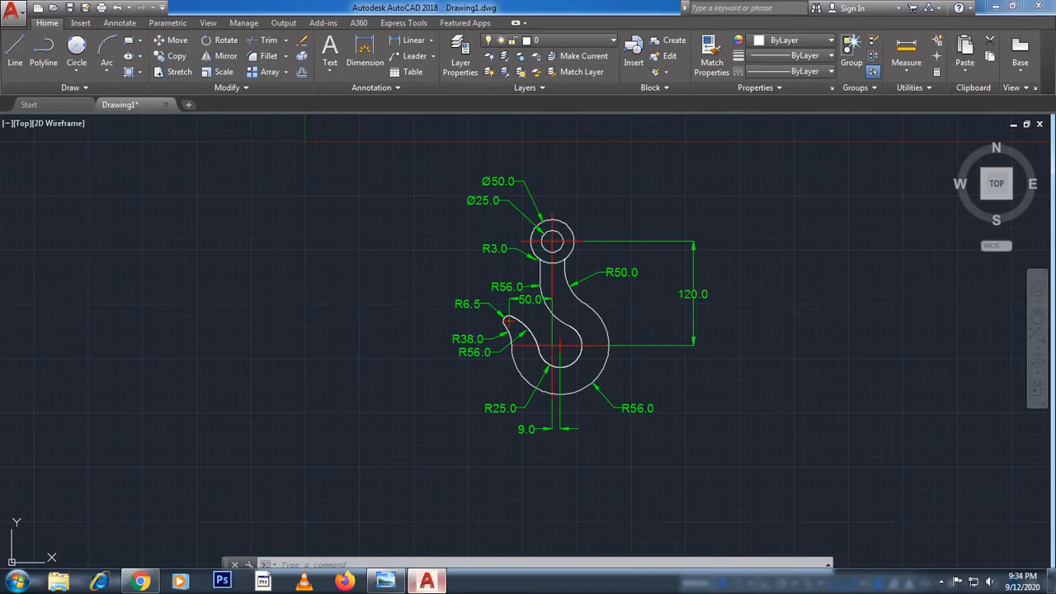
scroll(570, 320, "up", 3)
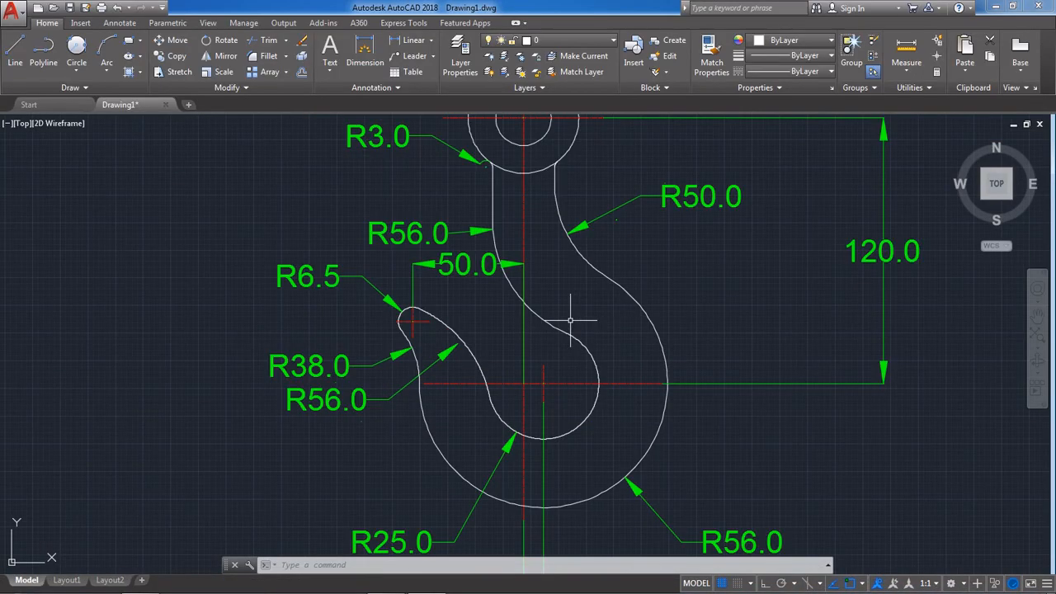
scroll(570, 320, "down", 2)
scroll(566, 346, "up", 4)
scroll(573, 294, "down", 4)
scroll(561, 362, "up", 1)
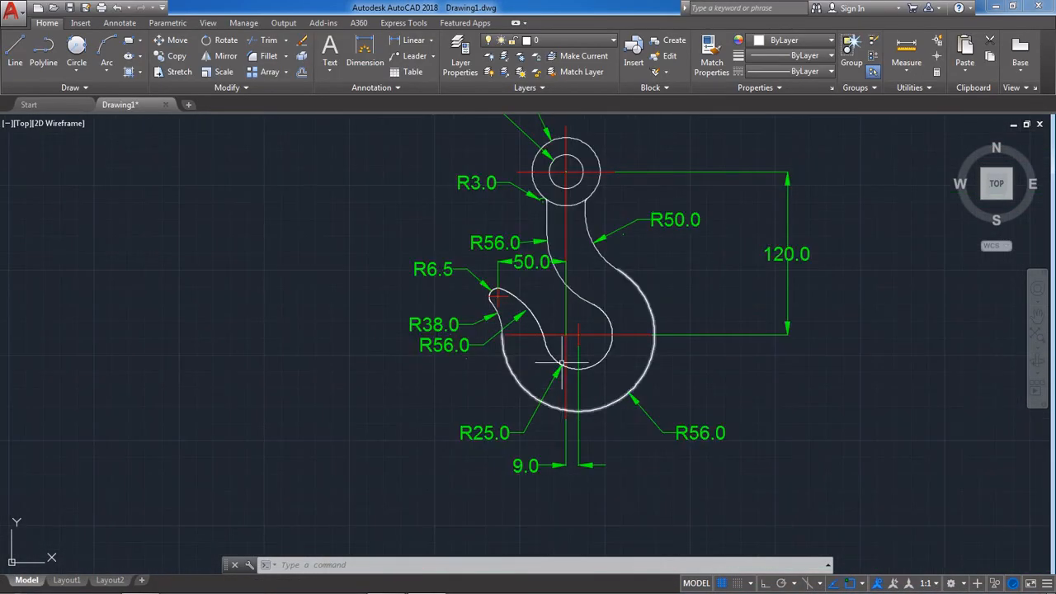
scroll(561, 363, "down", 2)
scroll(561, 291, "up", 2)
scroll(478, 236, "up", 2)
scroll(479, 235, "down", 3)
scroll(494, 321, "up", 2)
scroll(484, 279, "down", 2)
scroll(466, 210, "up", 1)
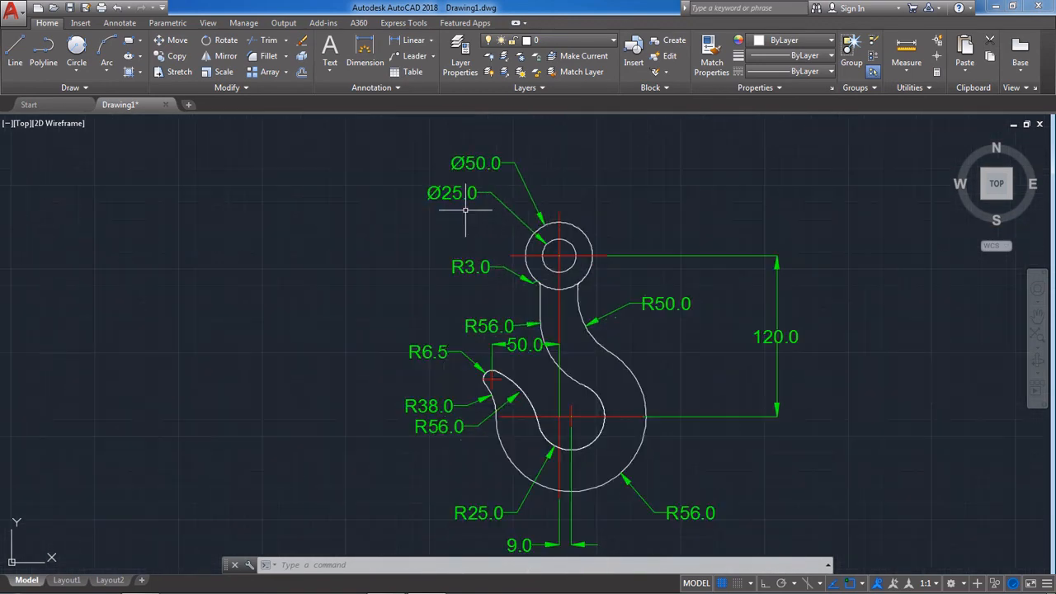
Zoom to show the whole drawing using the All option.
type("z")
key("Return")
type("a")
key("Return")
type("z")
key("Return")
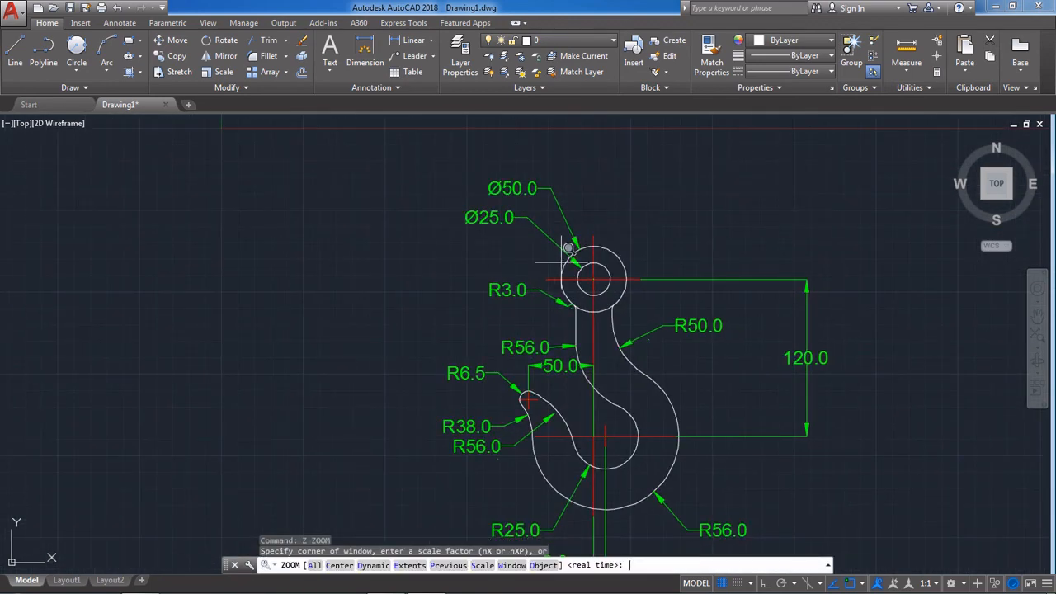
key("Escape")
type("z")
key("Return")
type("a")
key("Return")
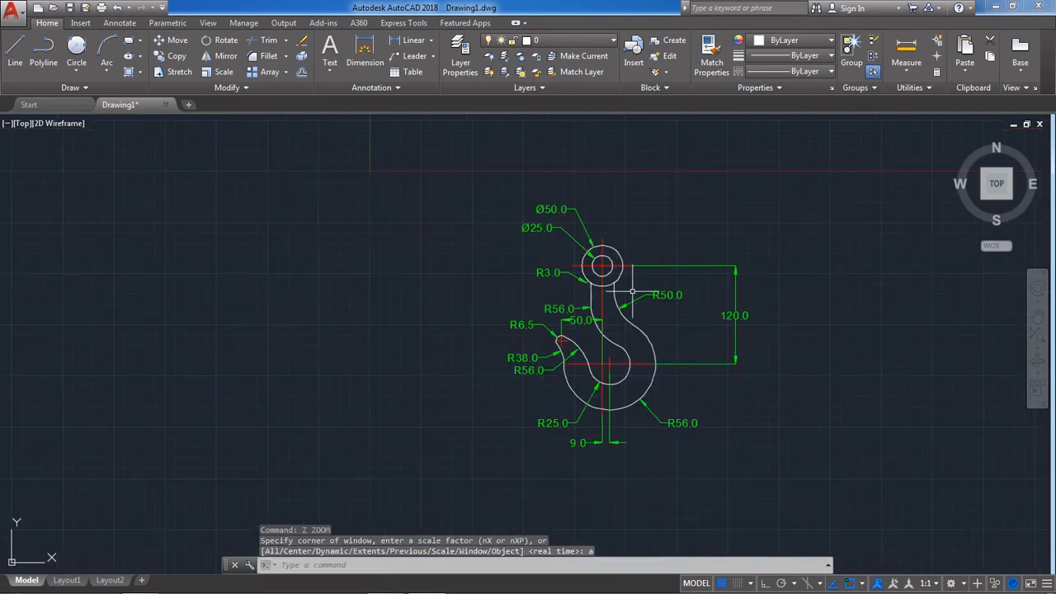